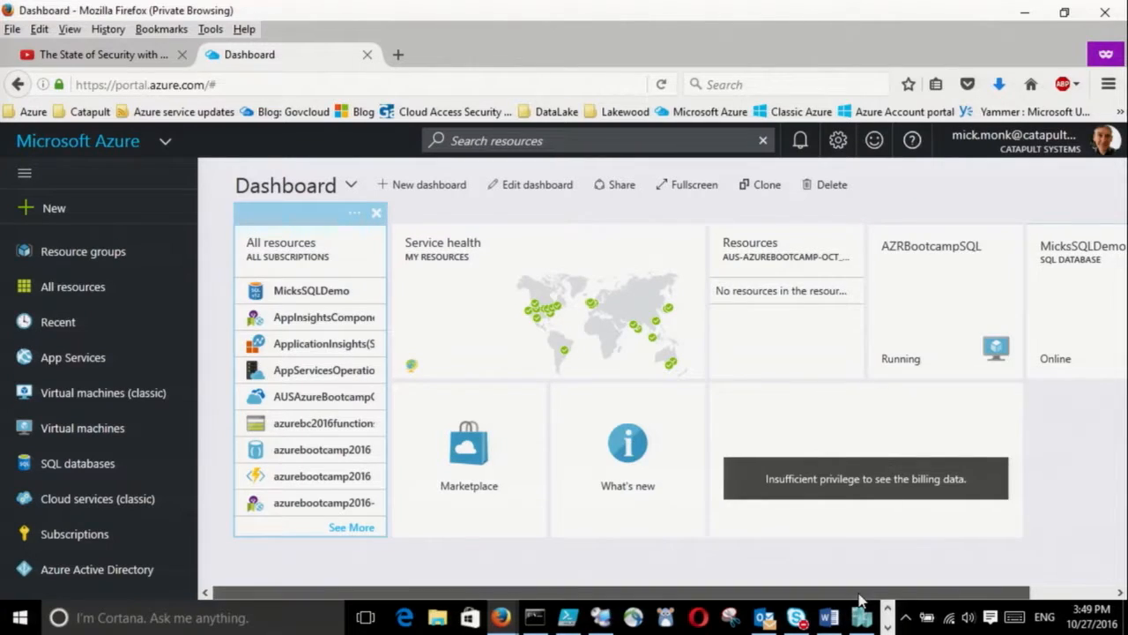
# - Open the MicksSQLDemo database and its azrbootcamp2016 server firewall settings
pyautogui.moveTo(860, 599); pyautogui.dragTo(978, 601)
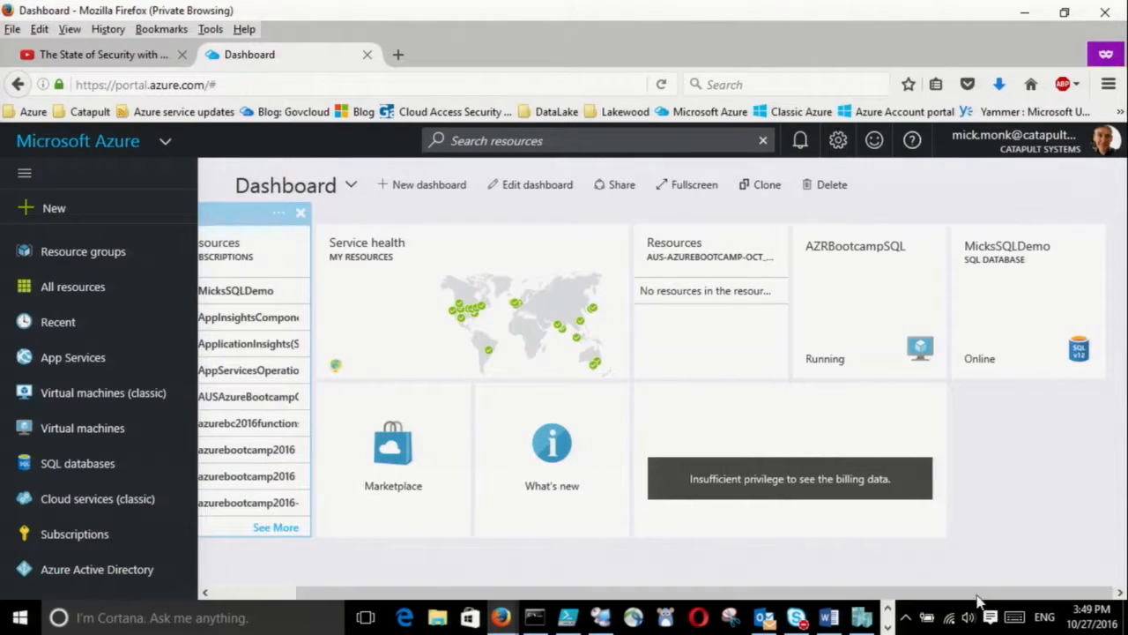
pyautogui.click(981, 306)
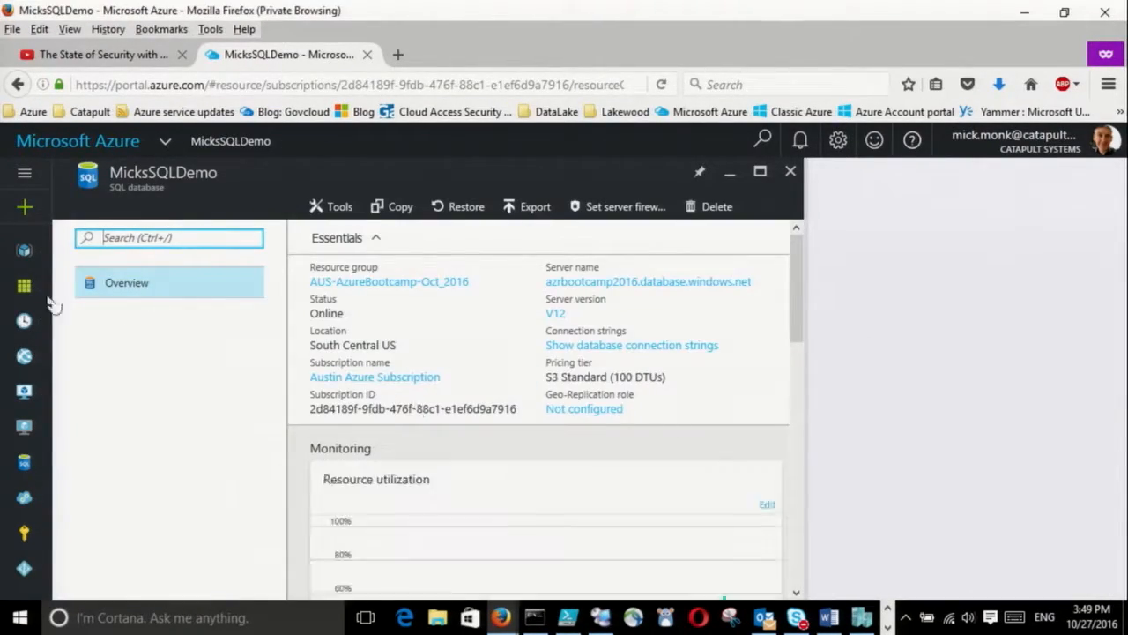
pyautogui.click(604, 208)
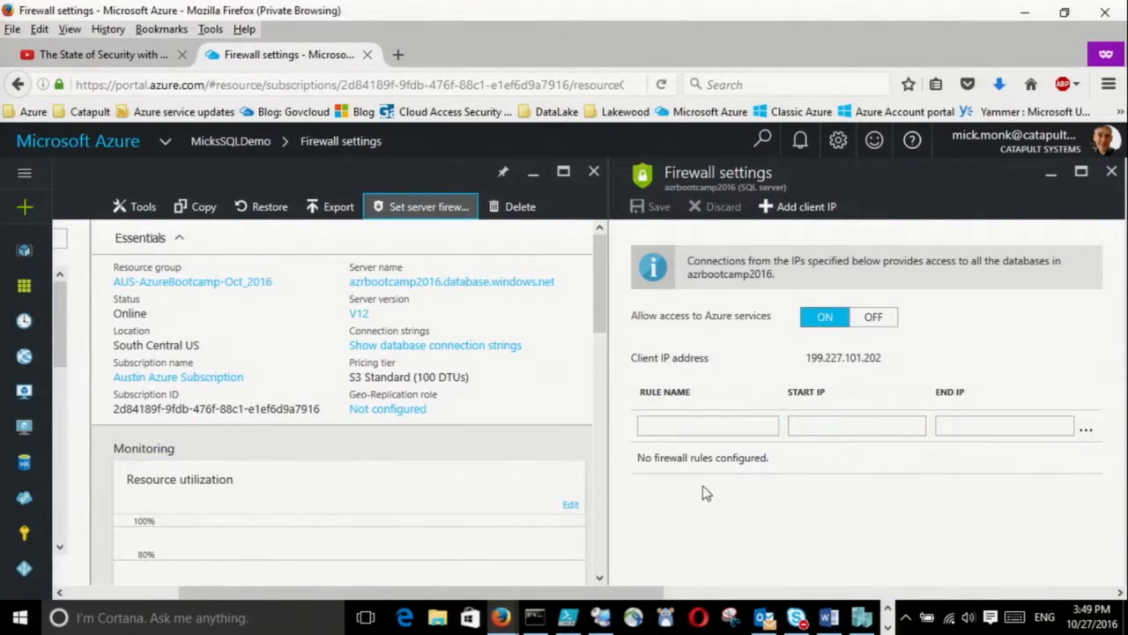
# - Start a firewall rule name, then bring forward the Command Prompt showing the failed psping to port 443
pyautogui.click(727, 427)
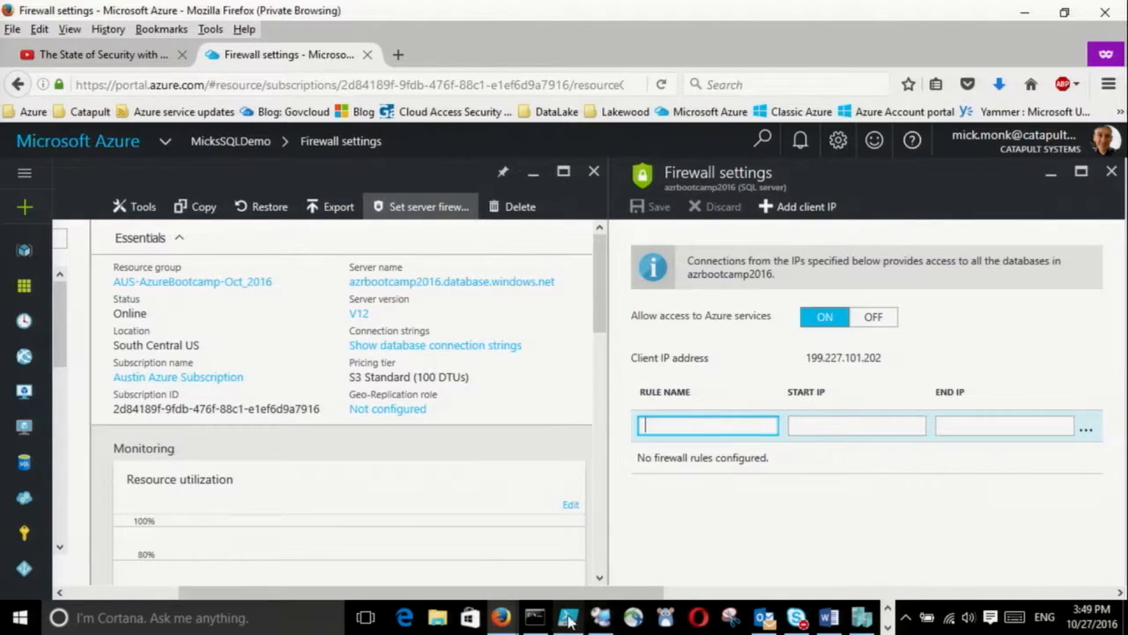
pyautogui.click(535, 614)
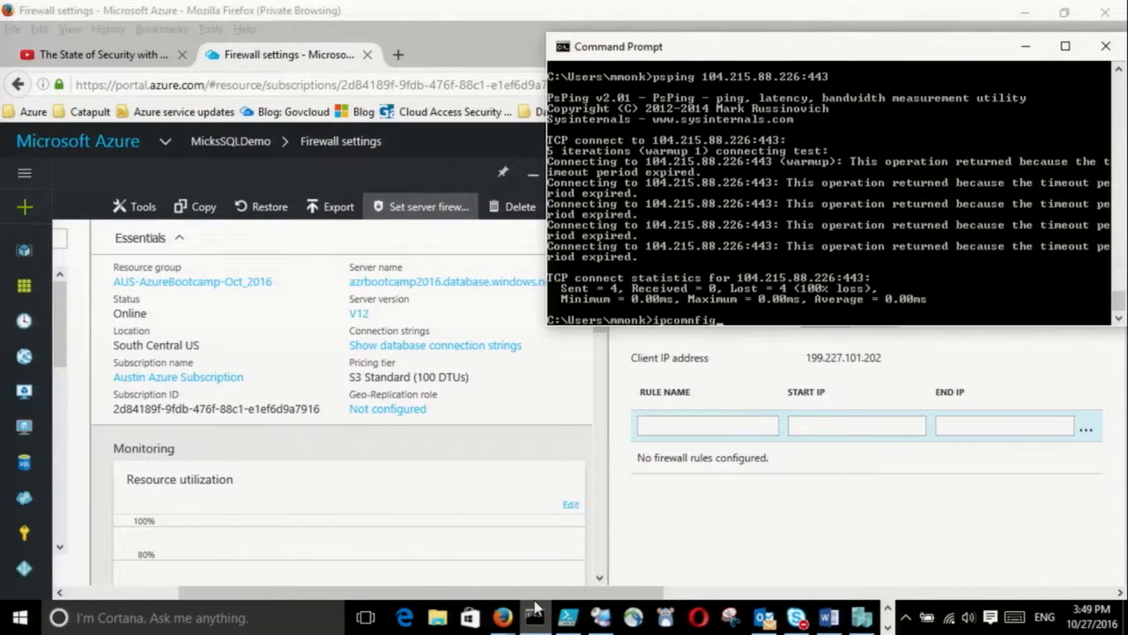
# - Run ipconfig, select the IPv4 address 10.23.34.86, and return to the Azure firewall settings
pyautogui.write('ipconfig')
pyautogui.press('Return')
pyautogui.moveTo(824, 119); pyautogui.dragTo(897, 121)
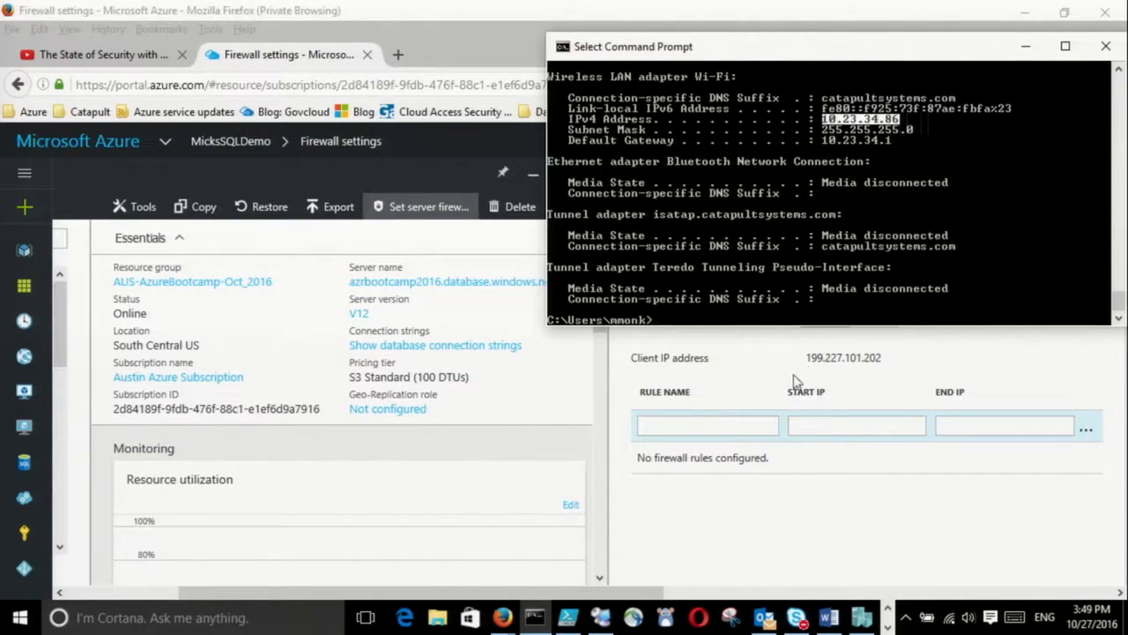
pyautogui.click(695, 418)
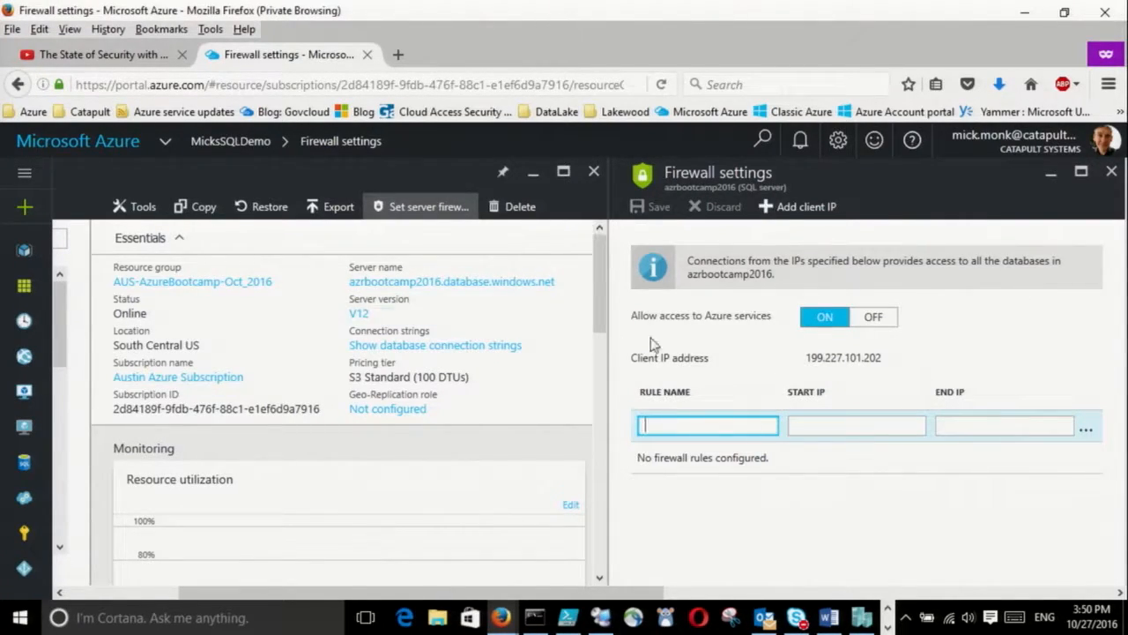
pyautogui.click(769, 208)
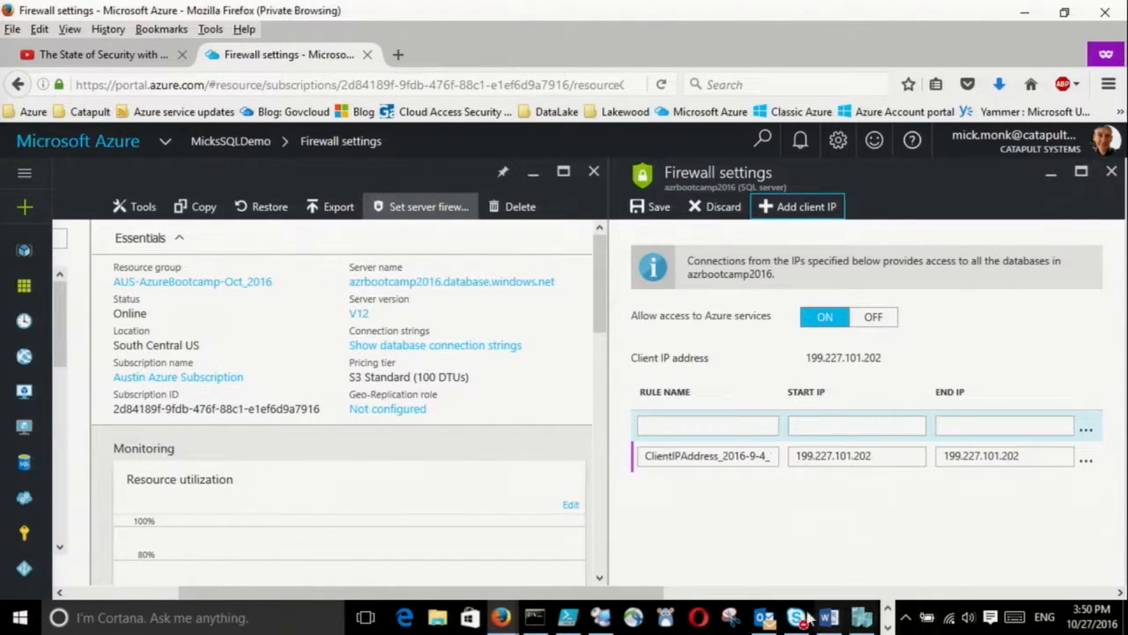
pyautogui.click(721, 208)
pyautogui.scroll(-5, 596, 315)
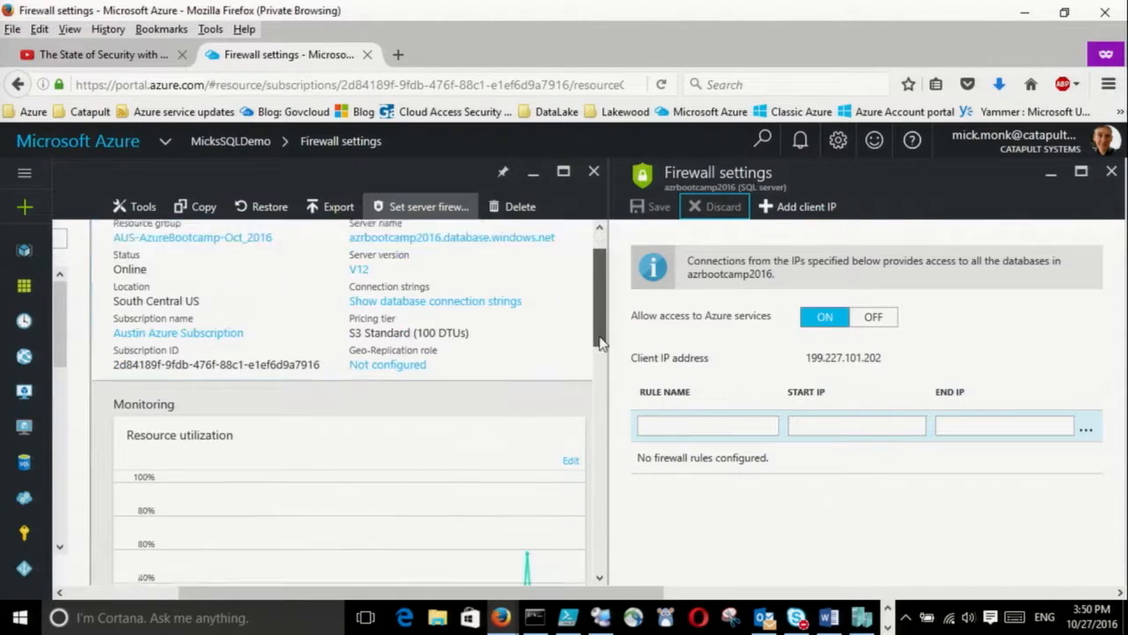
pyautogui.scroll(4, 596, 315)
# - Close the Firewall settings and MicksSQLDemo database blades
pyautogui.click(1112, 171)
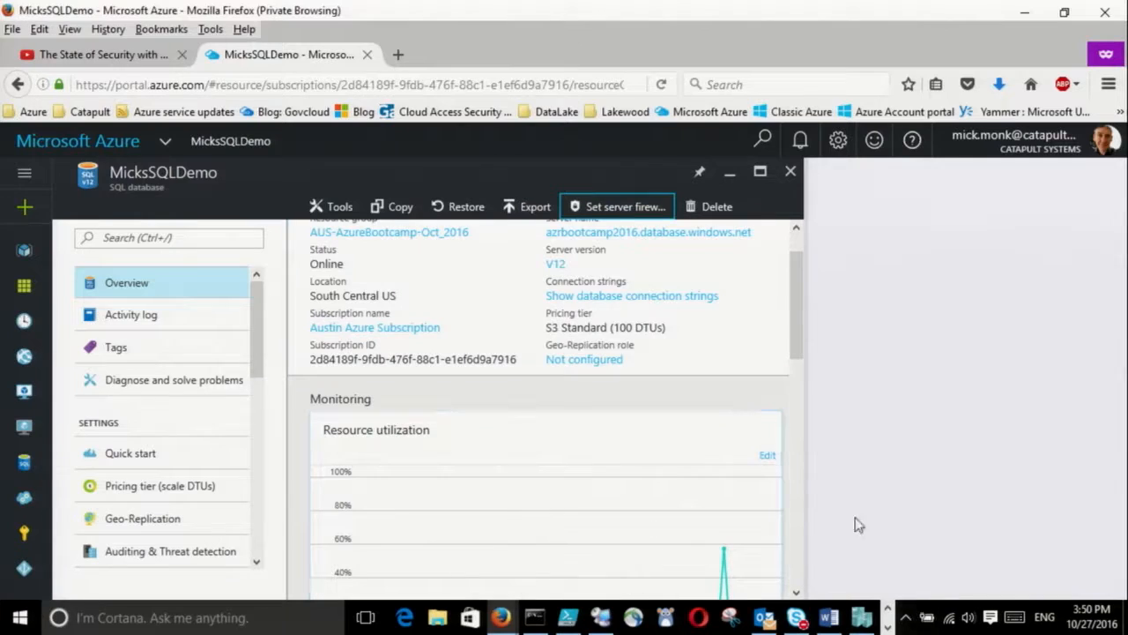
pyautogui.moveTo(789, 290); pyautogui.dragTo(792, 313)
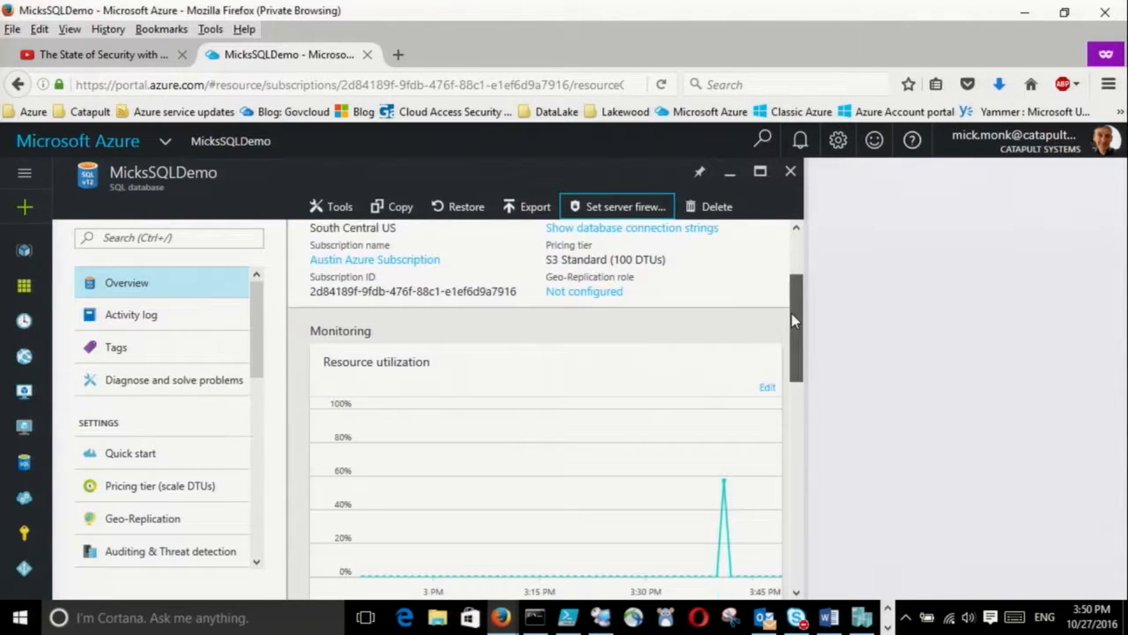
pyautogui.click(791, 171)
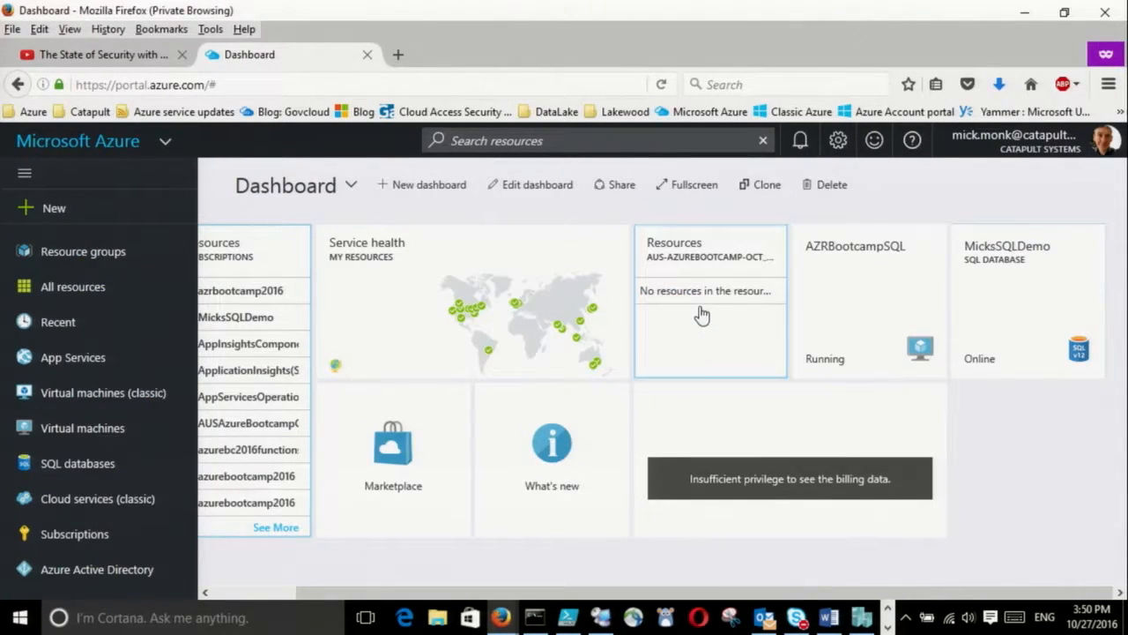
# - Open the AZRBootcampSQL virtual machine and download its AZRBootcampSQL.rdp connection file
pyautogui.click(845, 278)
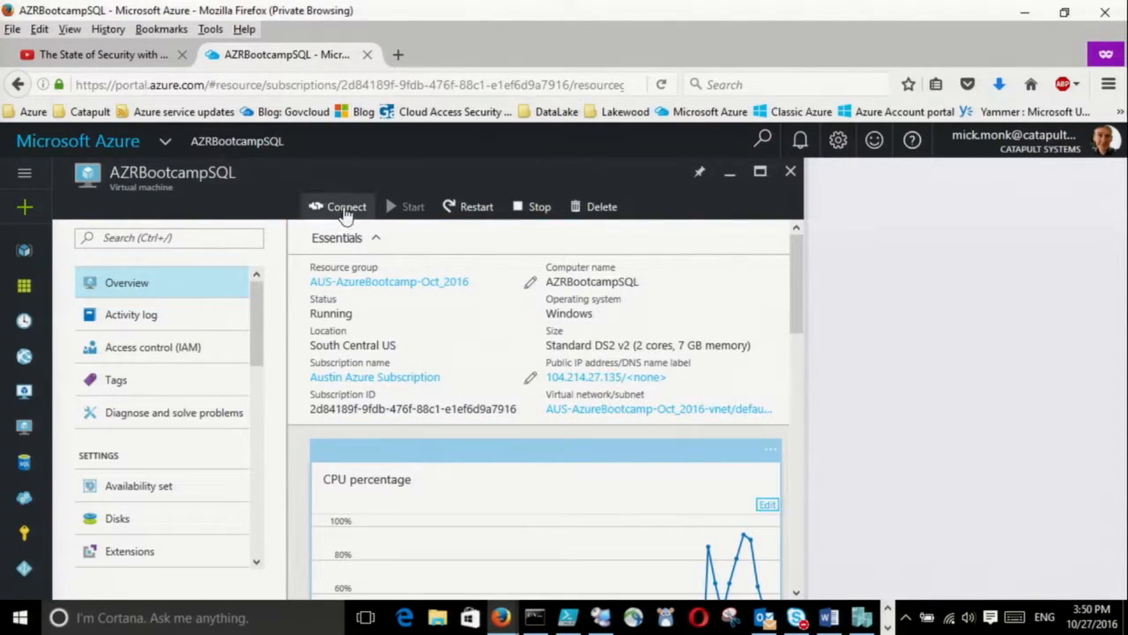
pyautogui.click(615, 354)
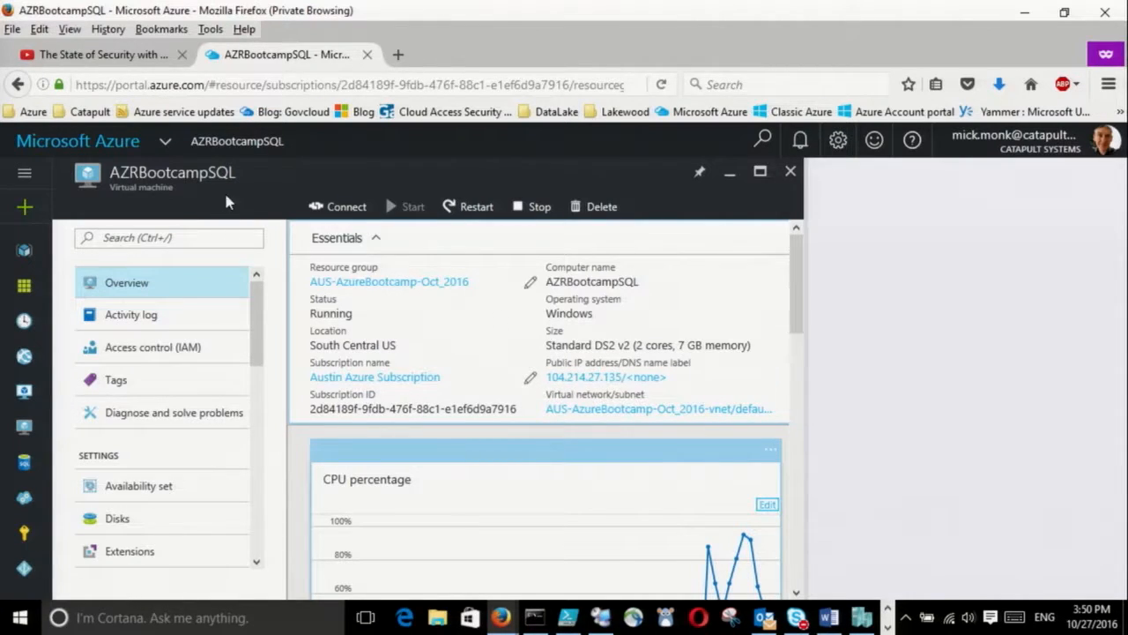
pyautogui.click(333, 208)
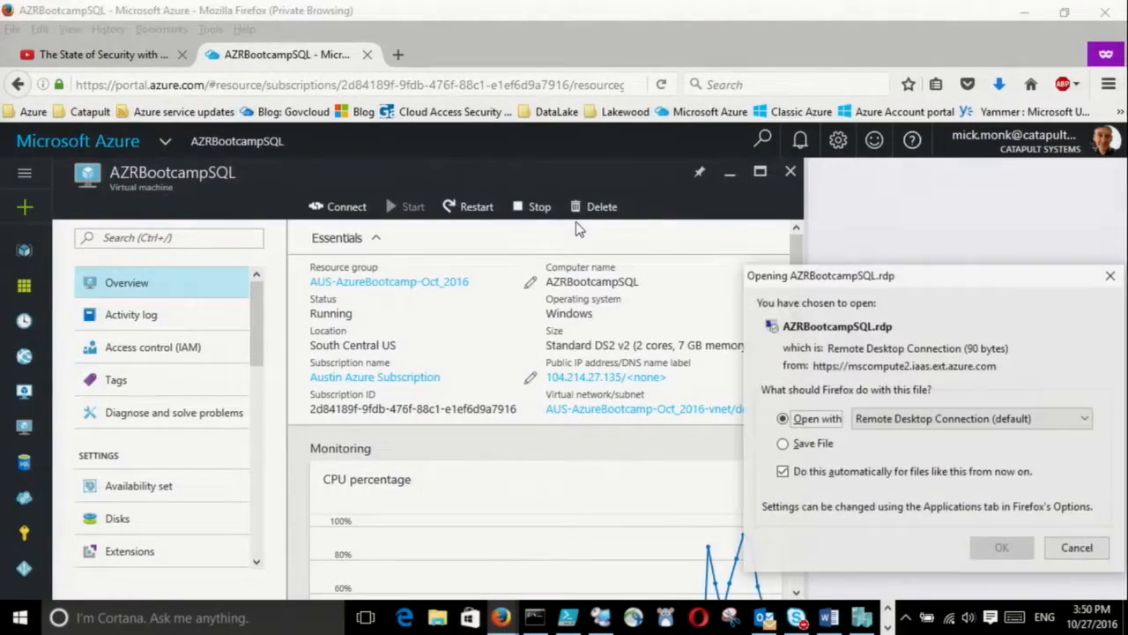
# - Open the .rdp file and sign in to 104.214.27.135 with another account, accepting the certificate
pyautogui.click(1003, 548)
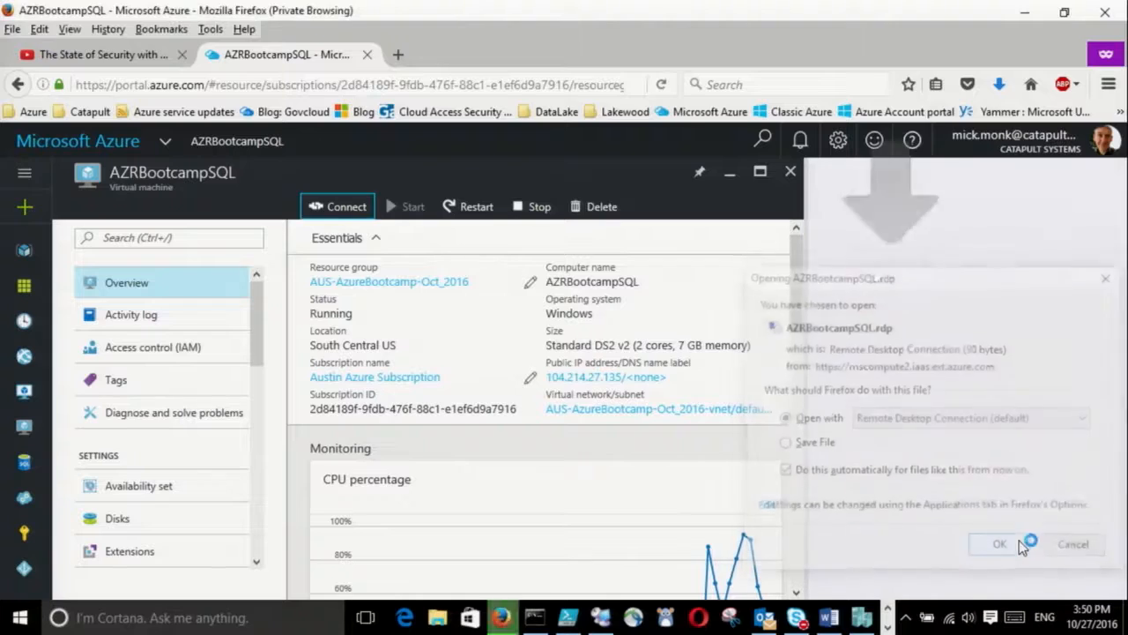
pyautogui.click(689, 407)
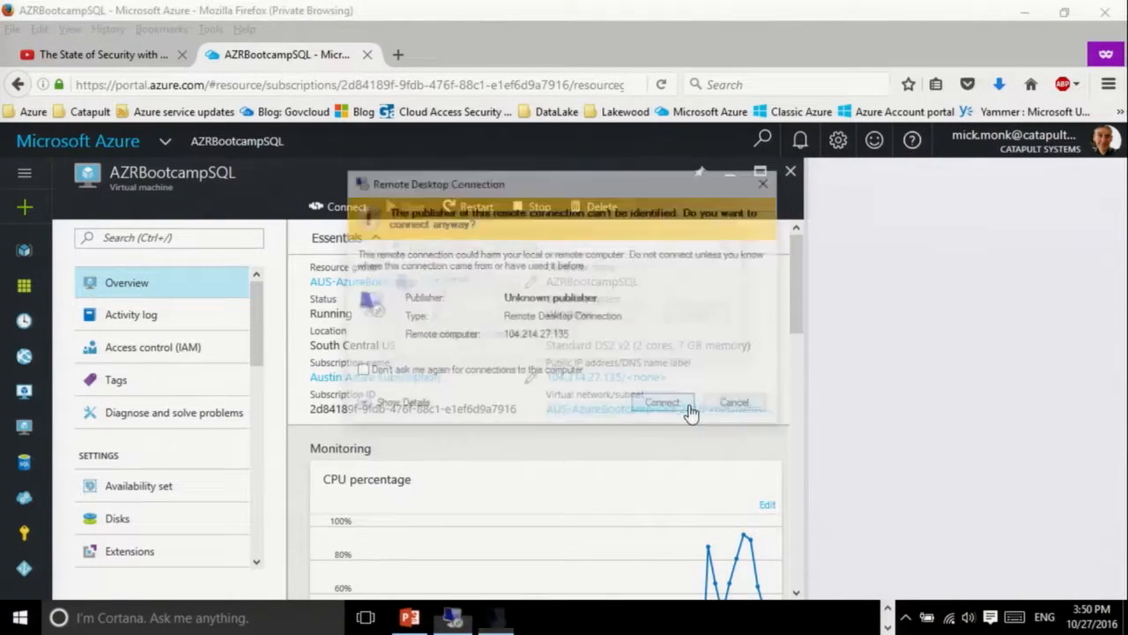
pyautogui.click(565, 327)
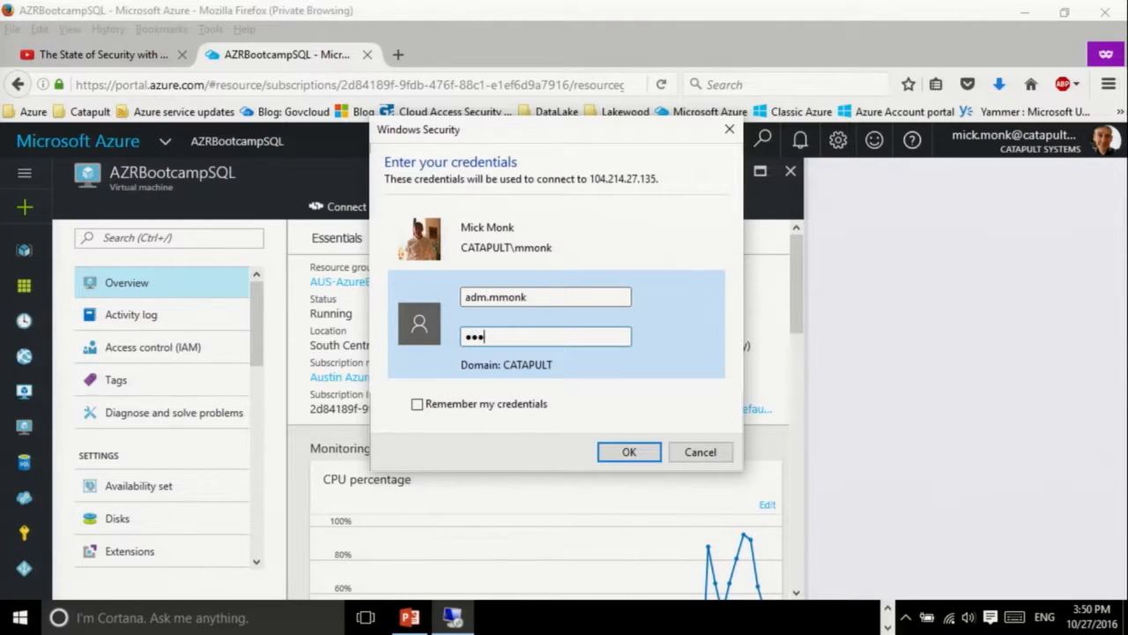
pyautogui.press('Return')
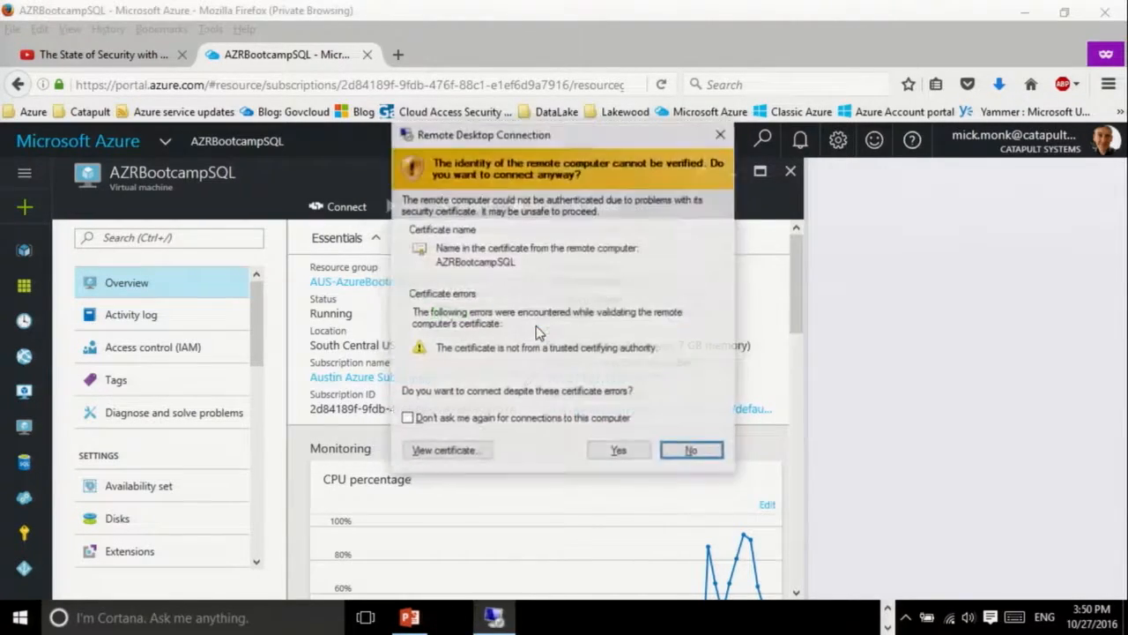
pyautogui.click(610, 451)
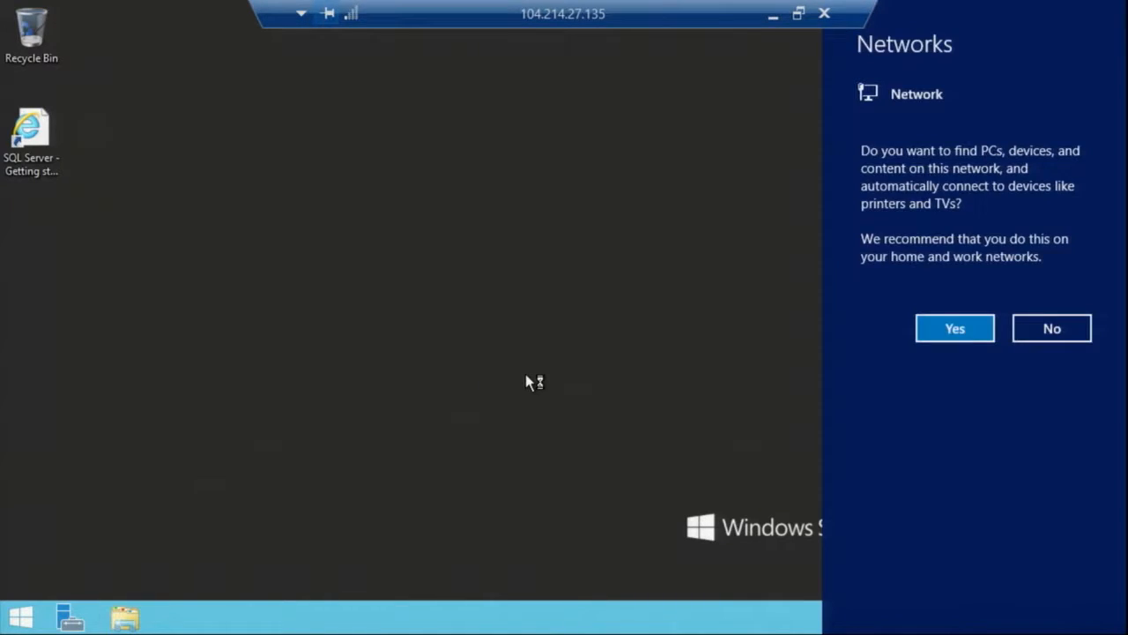
# - Dismiss the network discovery prompt and launch Task Manager from the taskbar
pyautogui.click(790, 434)
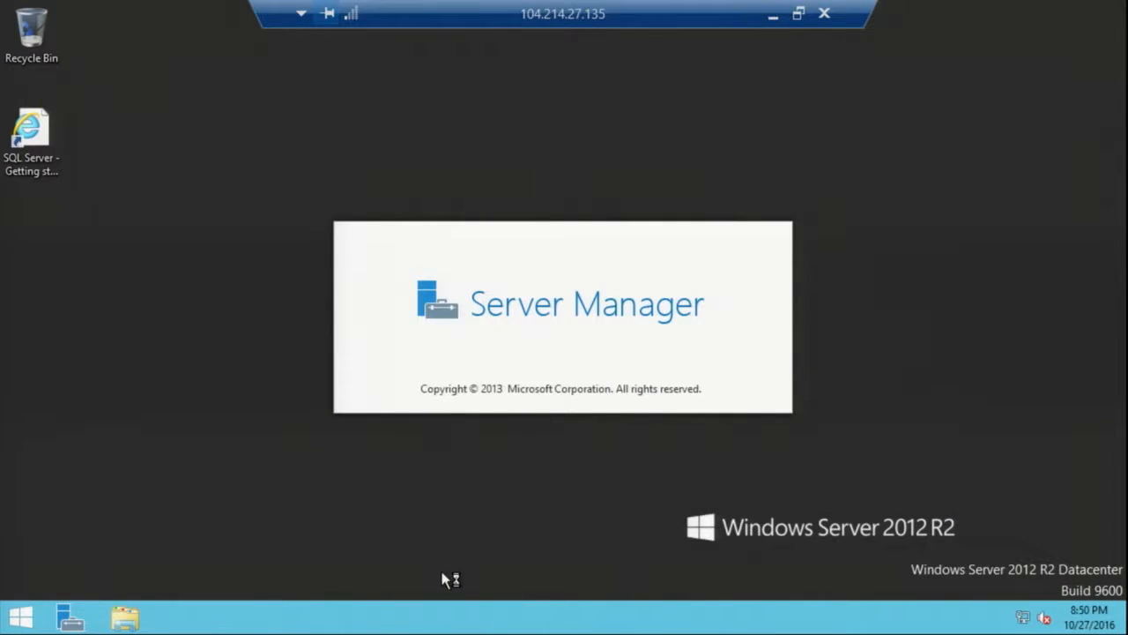
pyautogui.rightClick(408, 626)
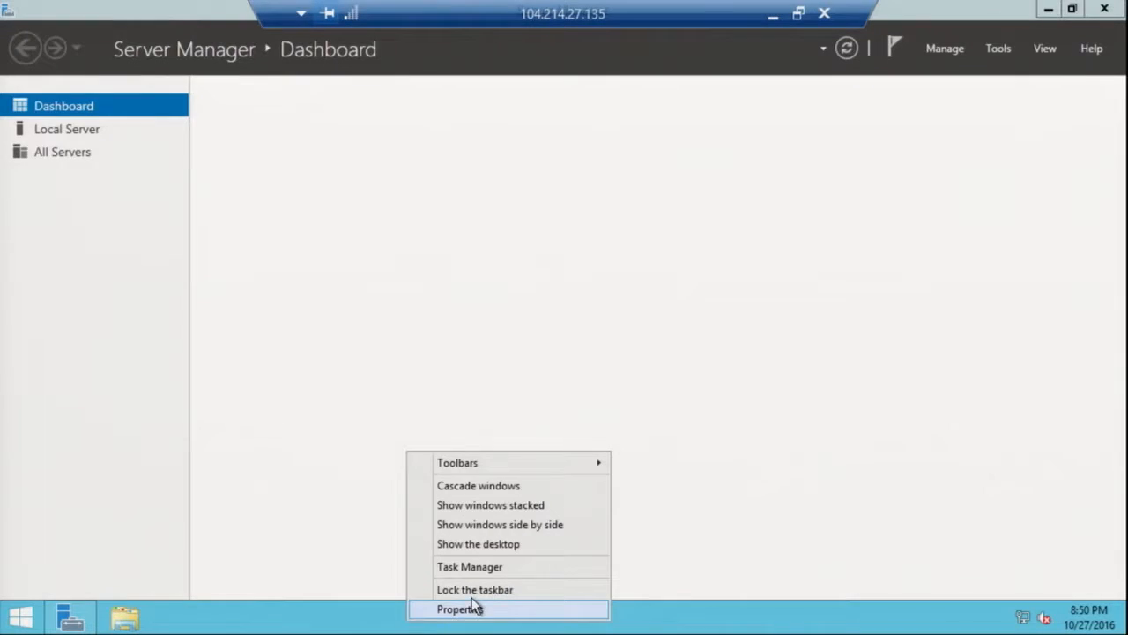
pyautogui.click(470, 608)
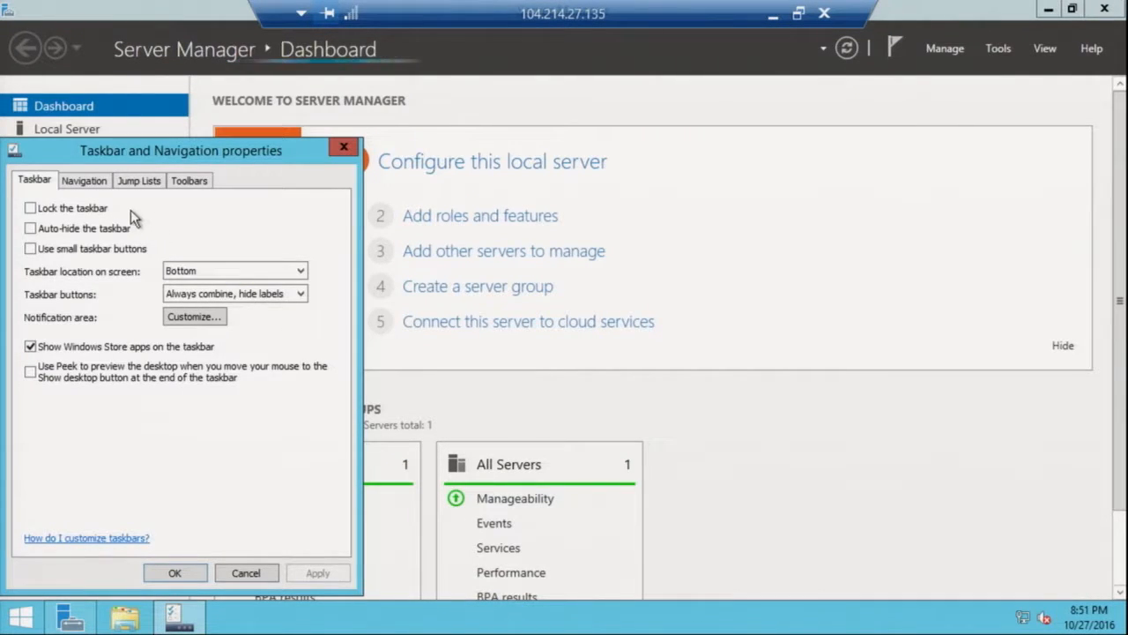
pyautogui.click(348, 150)
pyautogui.rightClick(386, 626)
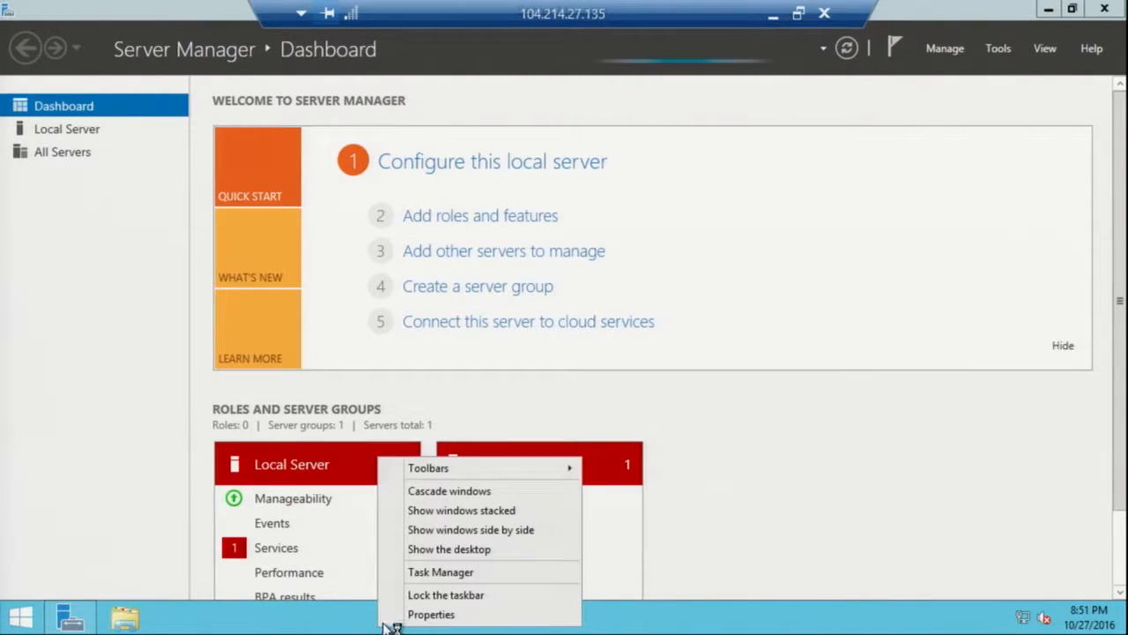
pyautogui.click(460, 579)
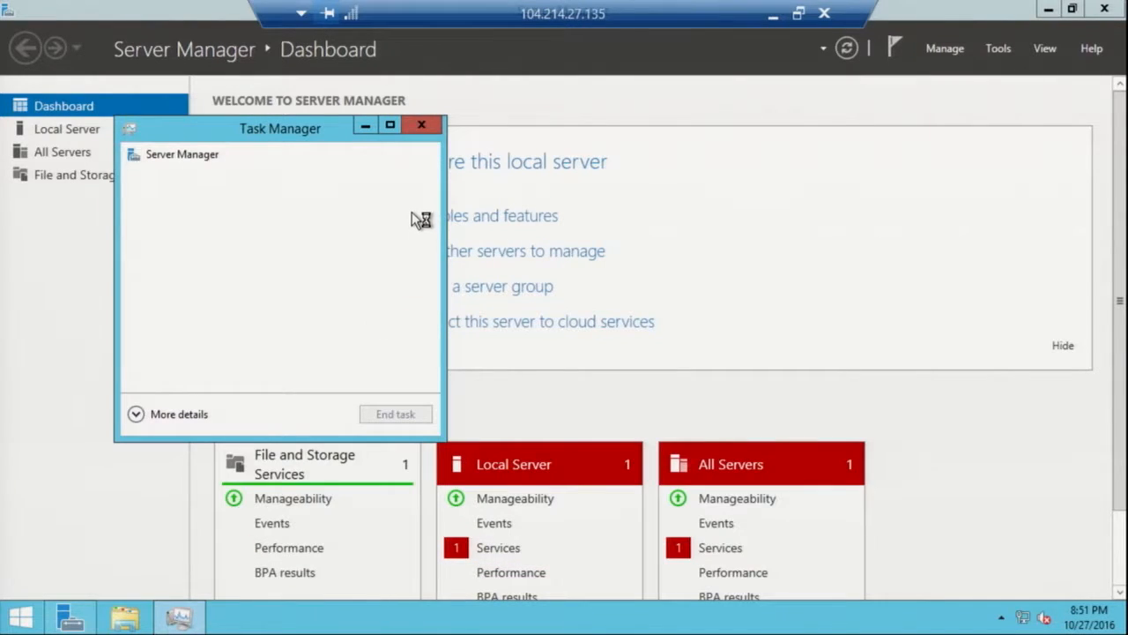
# - Review the VM's 7.0 GB memory and 2 virtual processors in Task Manager's Performance view
pyautogui.click(179, 414)
pyautogui.moveTo(319, 131); pyautogui.dragTo(639, 80)
pyautogui.click(546, 124)
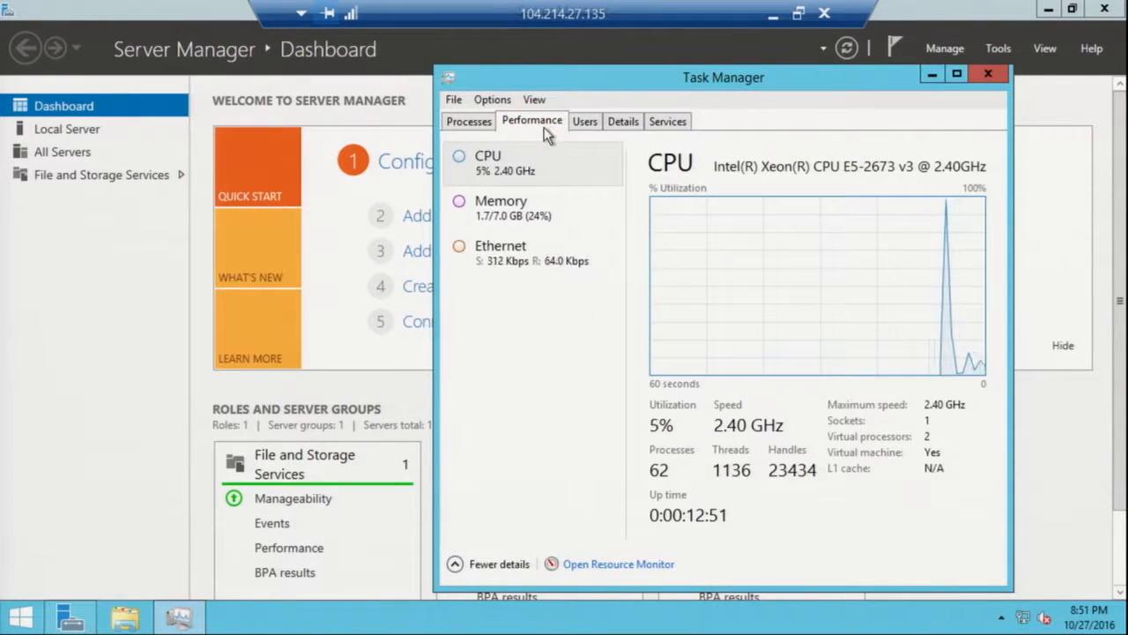
pyautogui.click(509, 228)
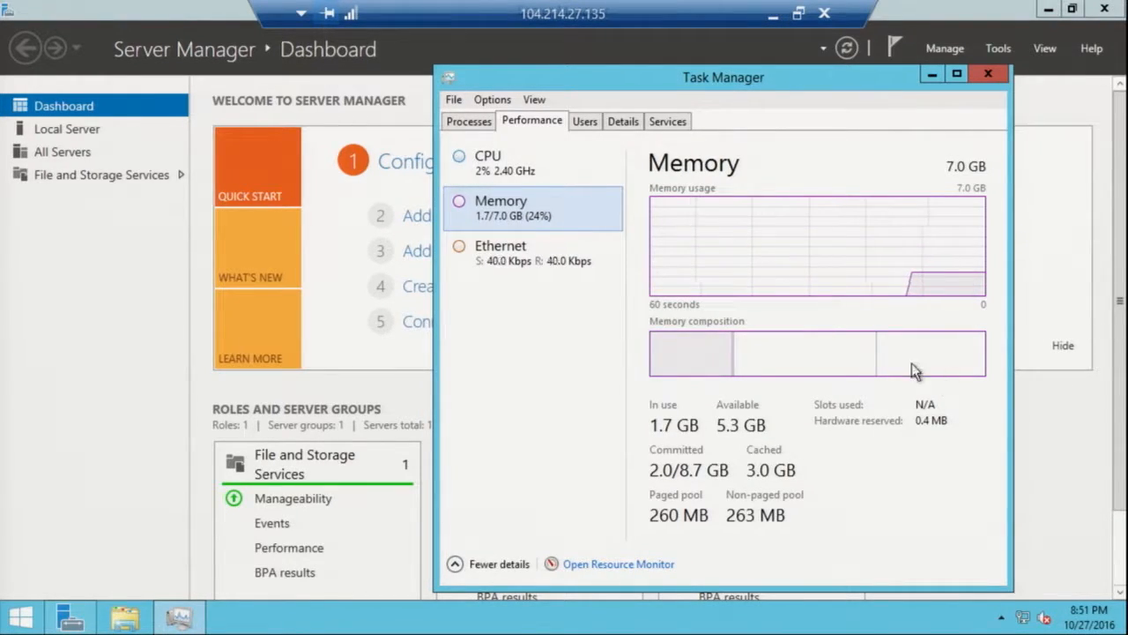
pyautogui.click(493, 176)
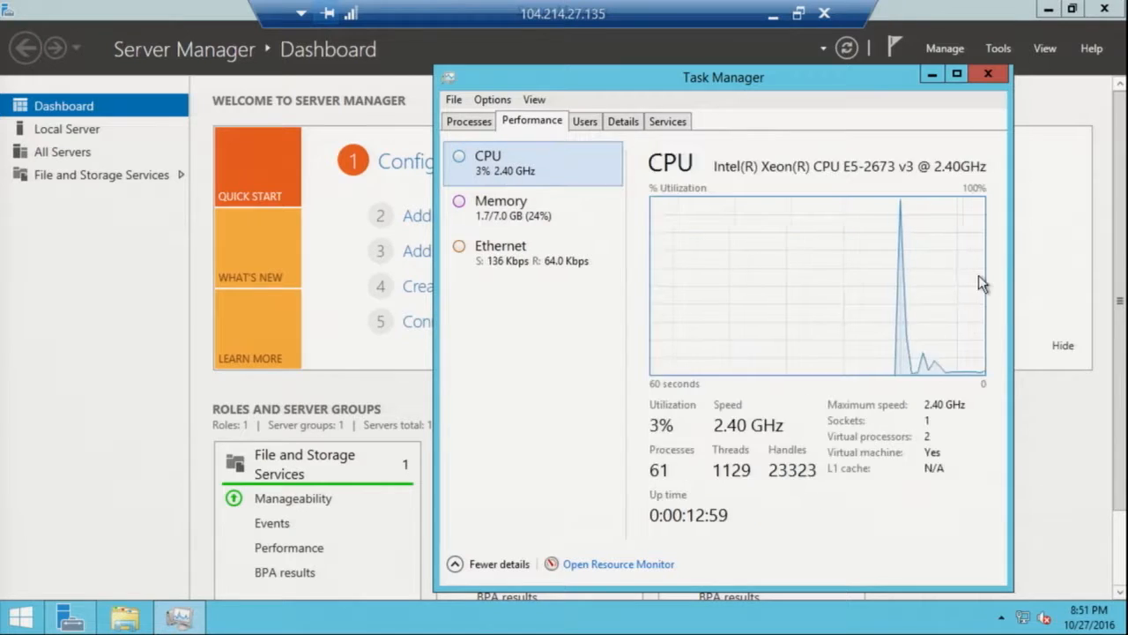
# - Minimize Task Manager, restore Server Manager to a window on the right, and show Start
pyautogui.click(930, 74)
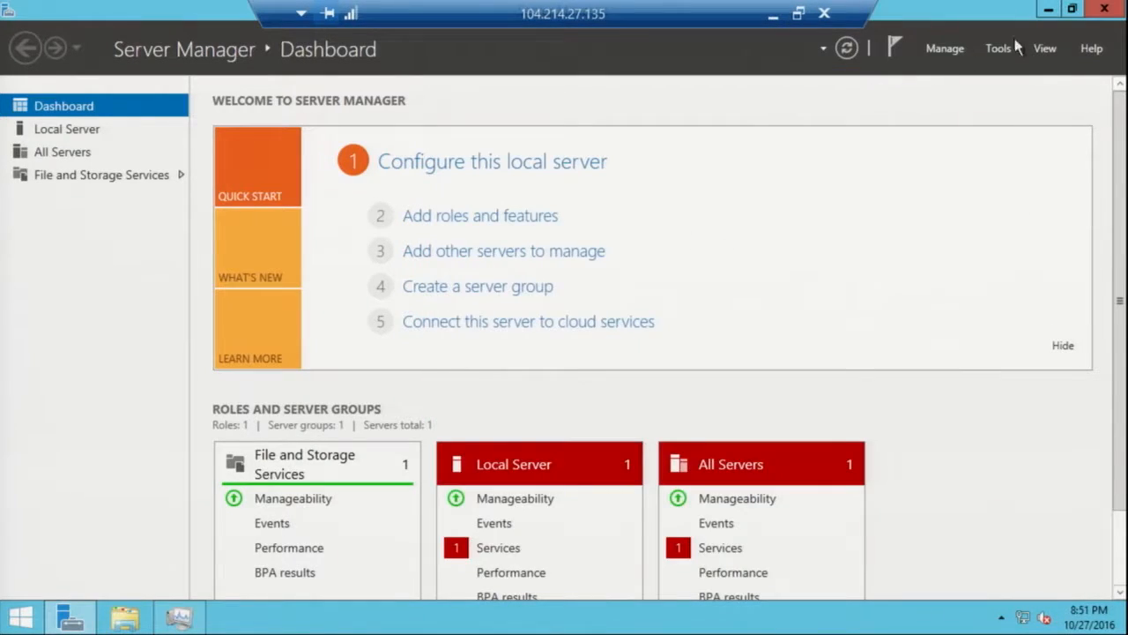
pyautogui.click(1072, 9)
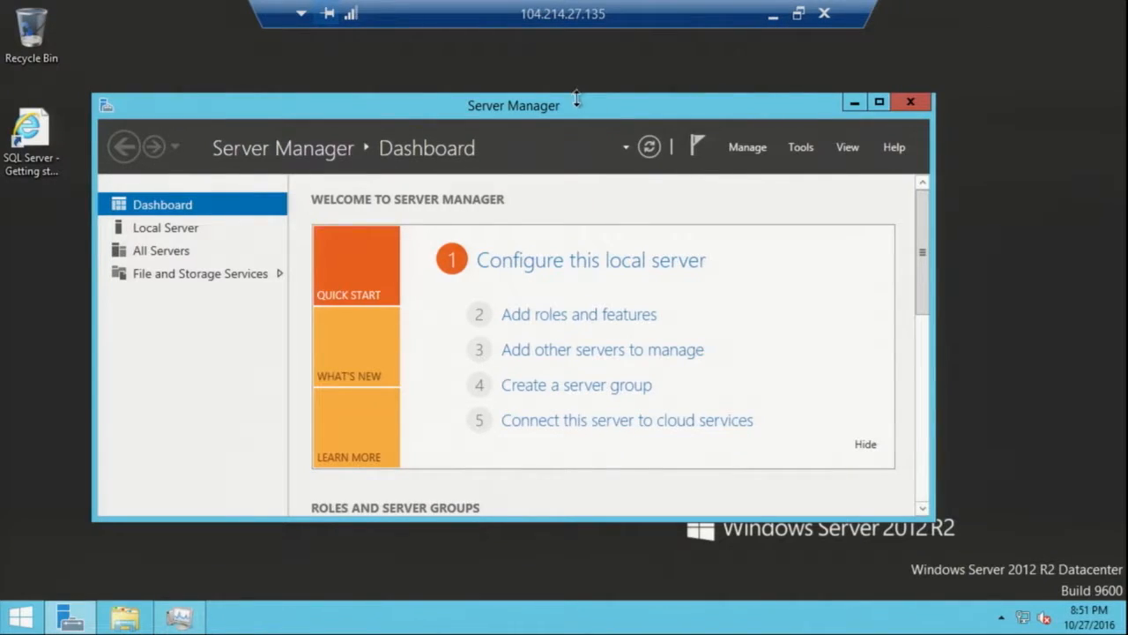
pyautogui.moveTo(576, 98); pyautogui.dragTo(695, 101)
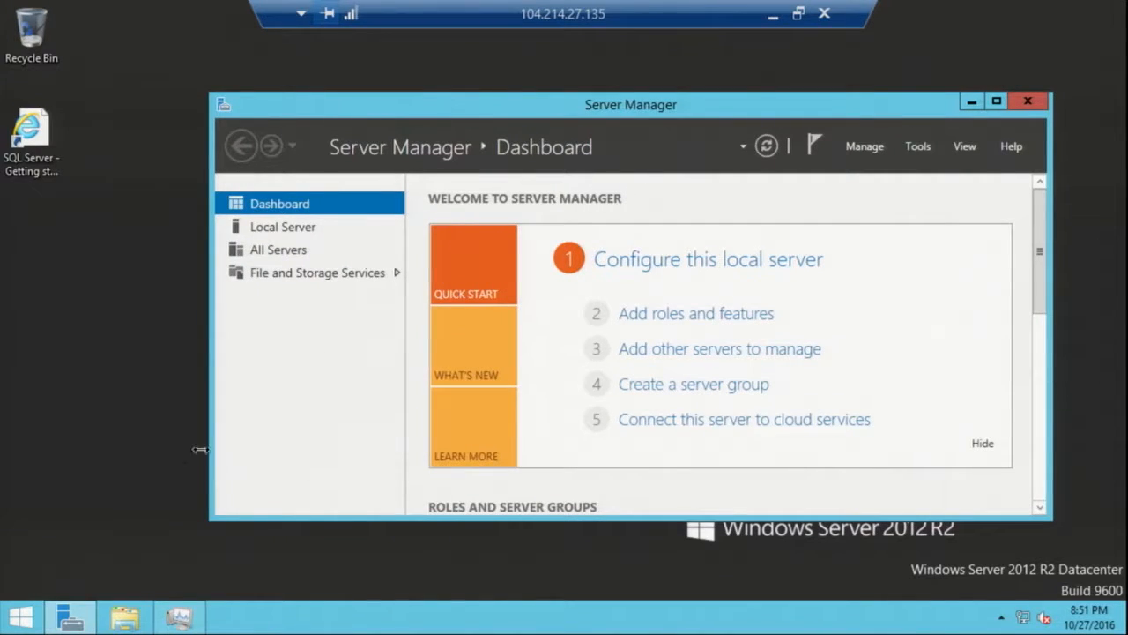
pyautogui.click(20, 615)
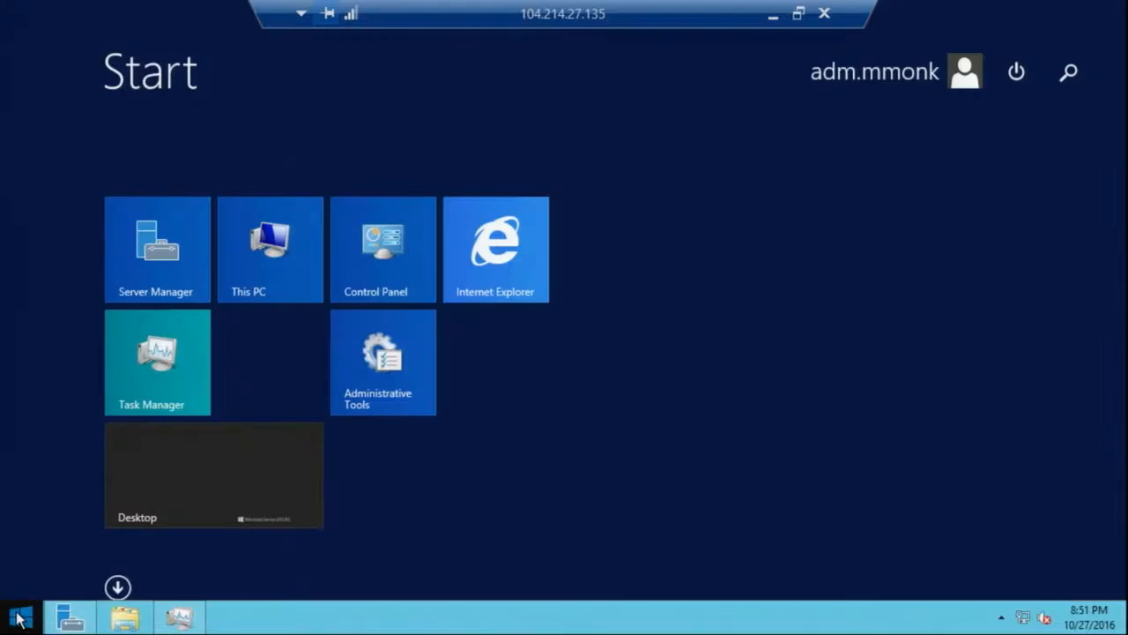
# - Launch SQL Server 2014 Configuration Manager from the Apps list
pyautogui.click(118, 588)
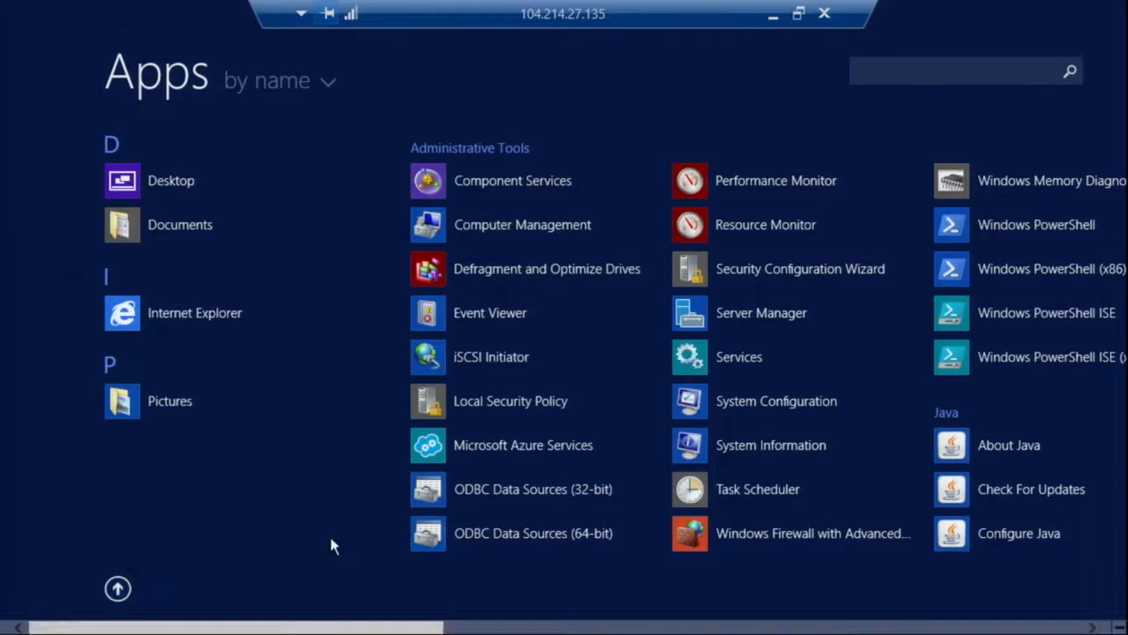
pyautogui.scroll(-5, 329, 544)
pyautogui.scroll(-5, 533, 445)
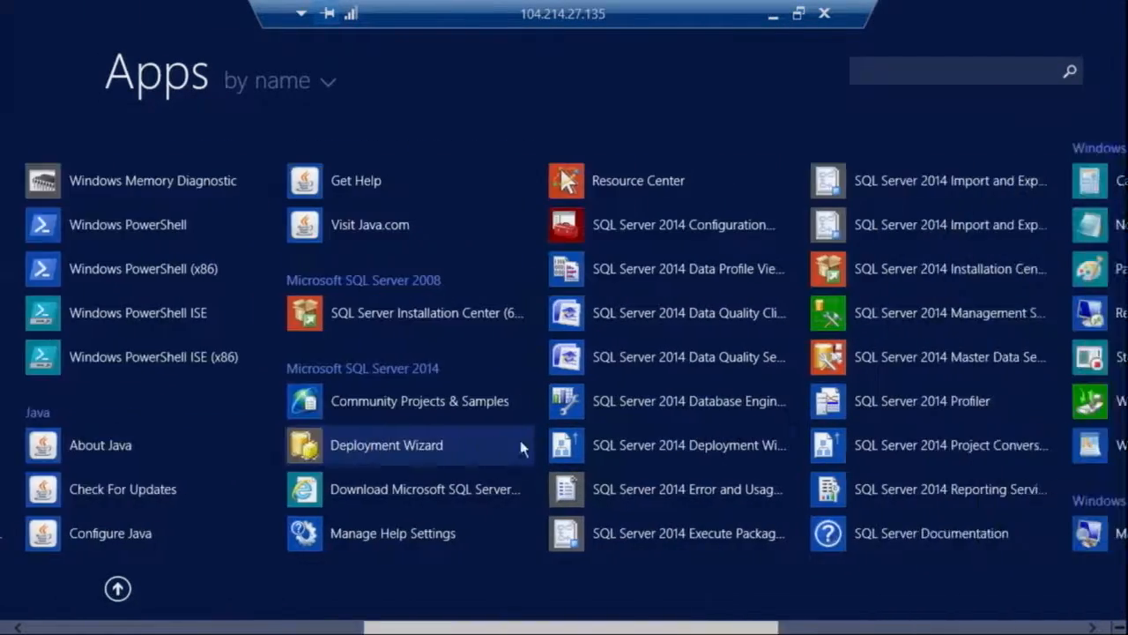
pyautogui.click(521, 226)
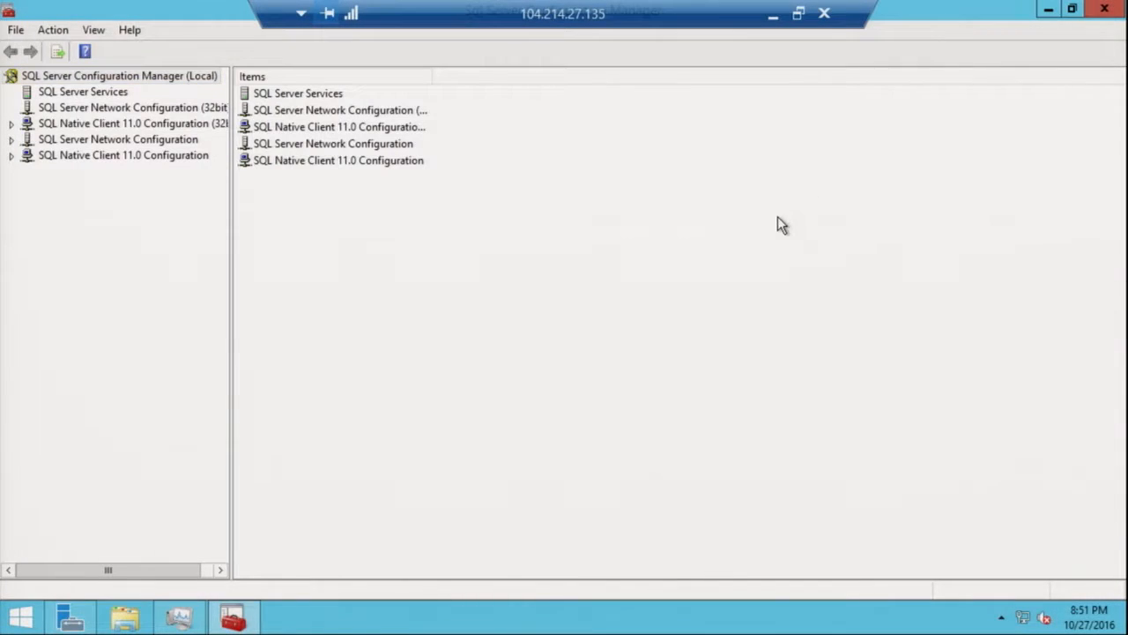
# - List the SQL Server Services and widen the Name column to show full service names
pyautogui.click(73, 91)
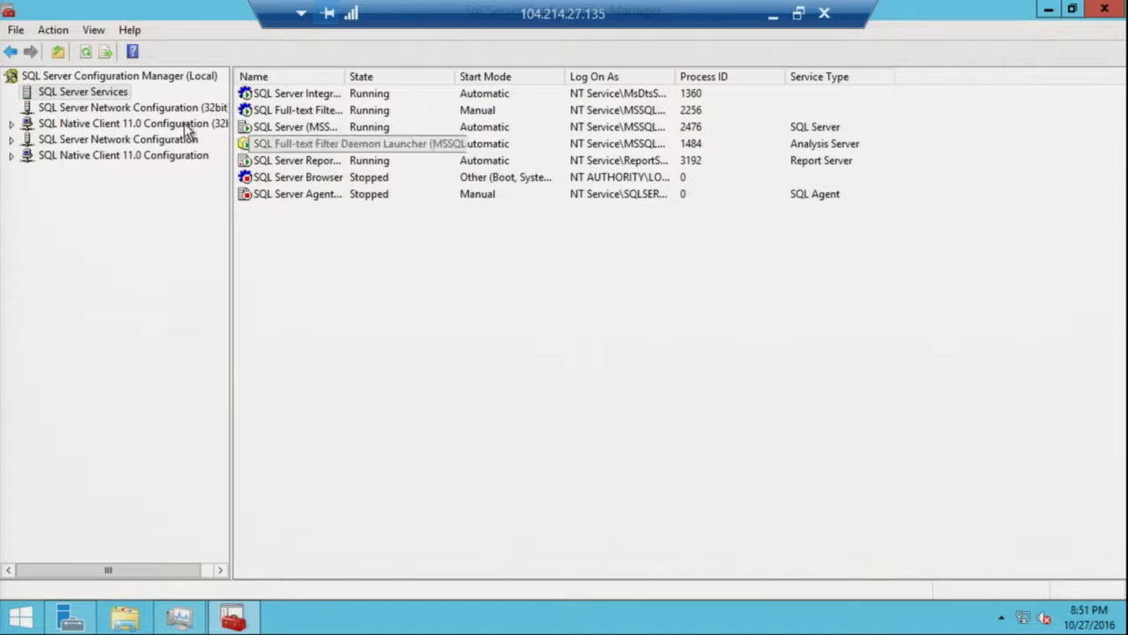
pyautogui.rightClick(82, 91)
pyautogui.click(345, 220)
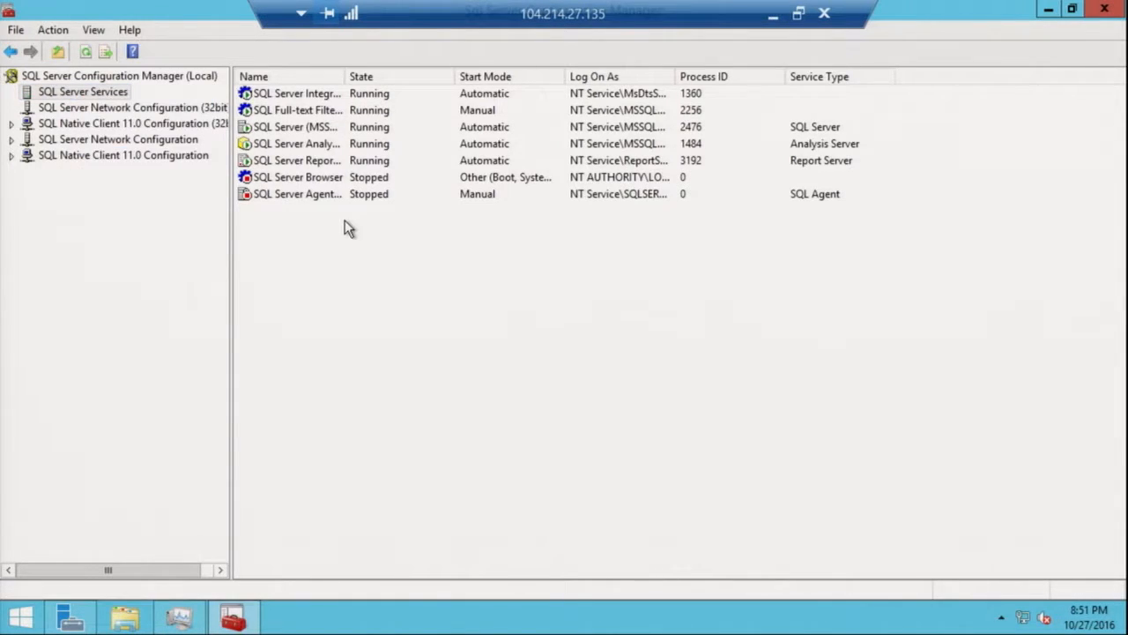
pyautogui.doubleClick(346, 76)
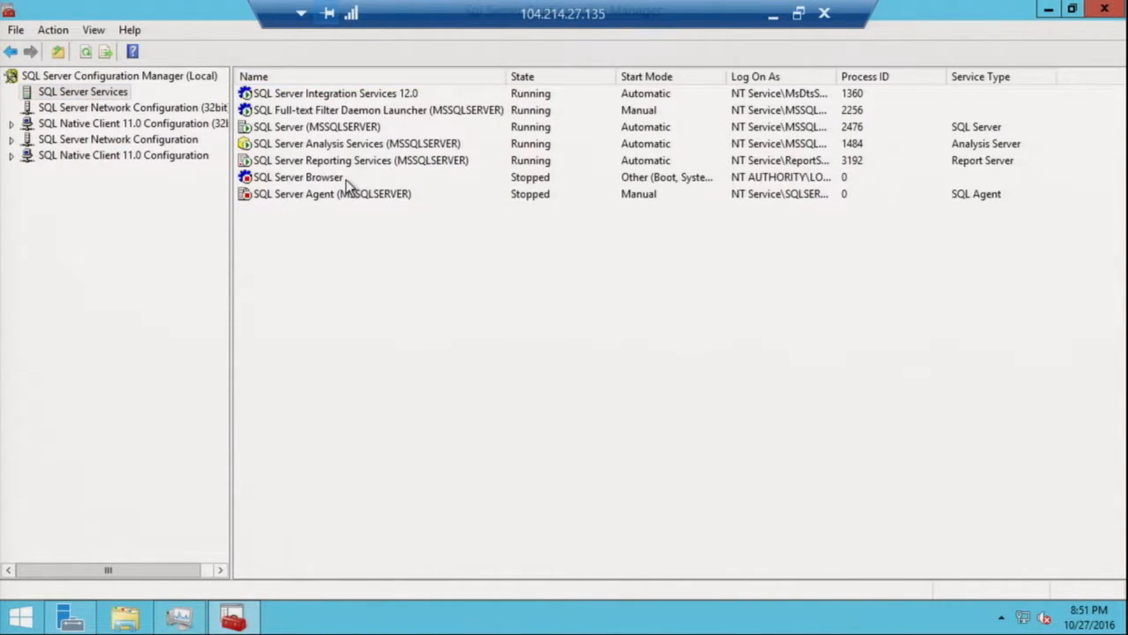
# - Check the AlwaysOn High Availability tab of SQL Server (MSSQLSERVER) properties, then cancel
pyautogui.rightClick(390, 129)
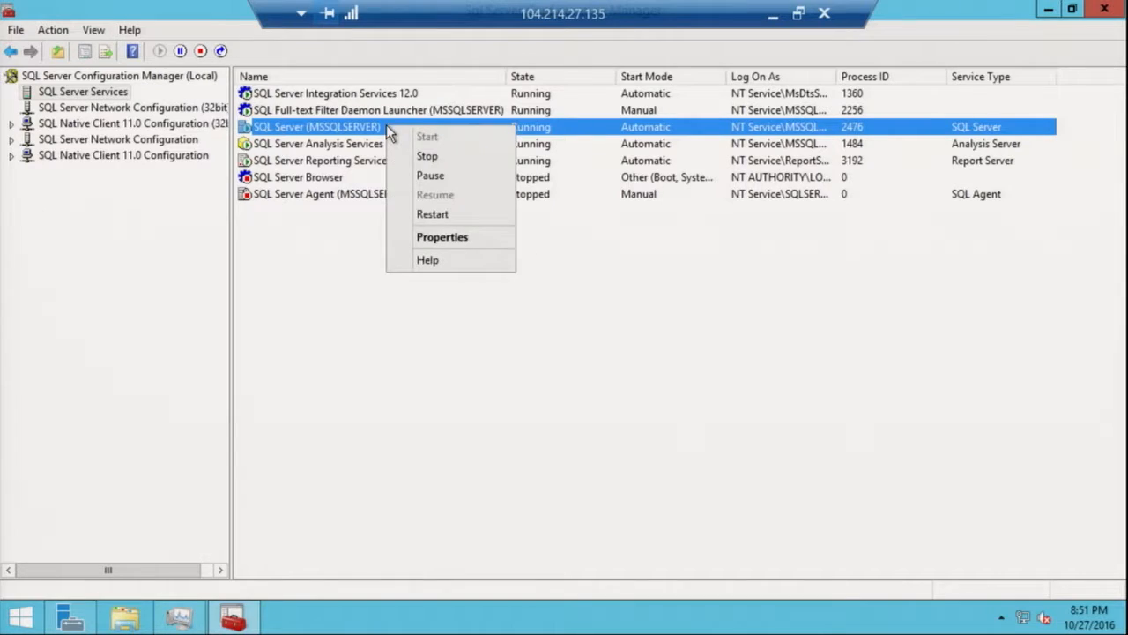
pyautogui.click(428, 238)
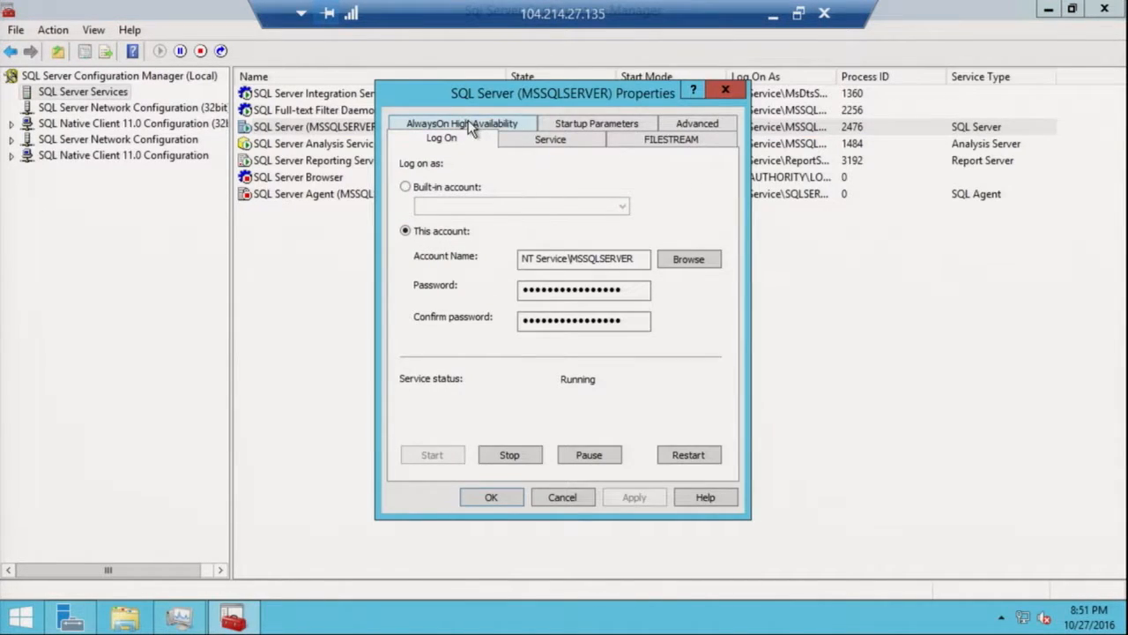
pyautogui.click(468, 124)
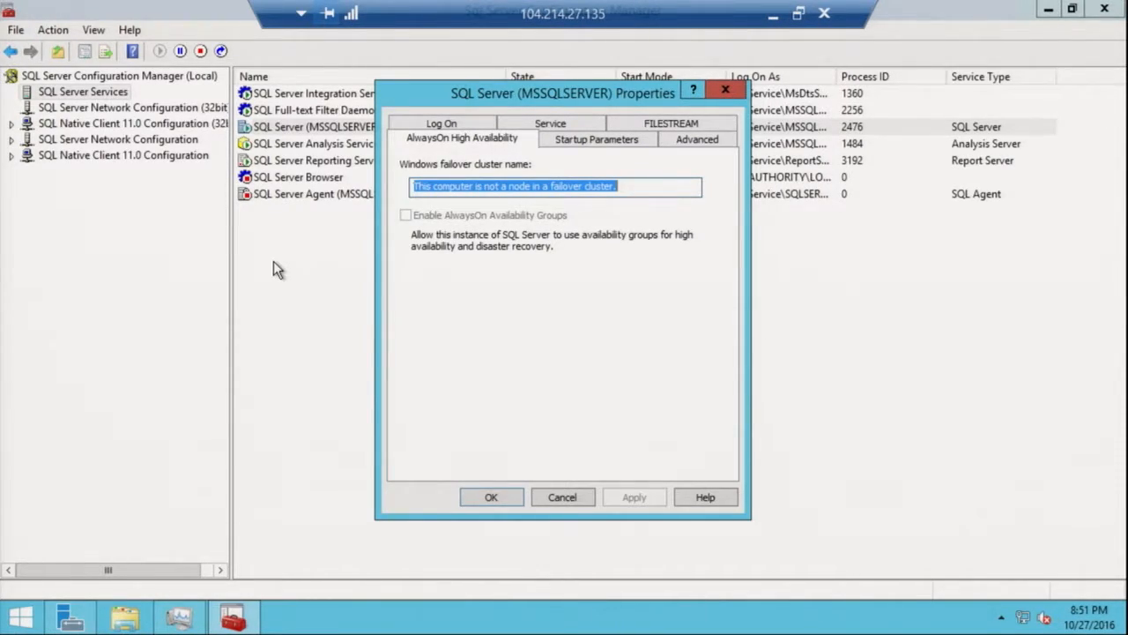
pyautogui.click(725, 91)
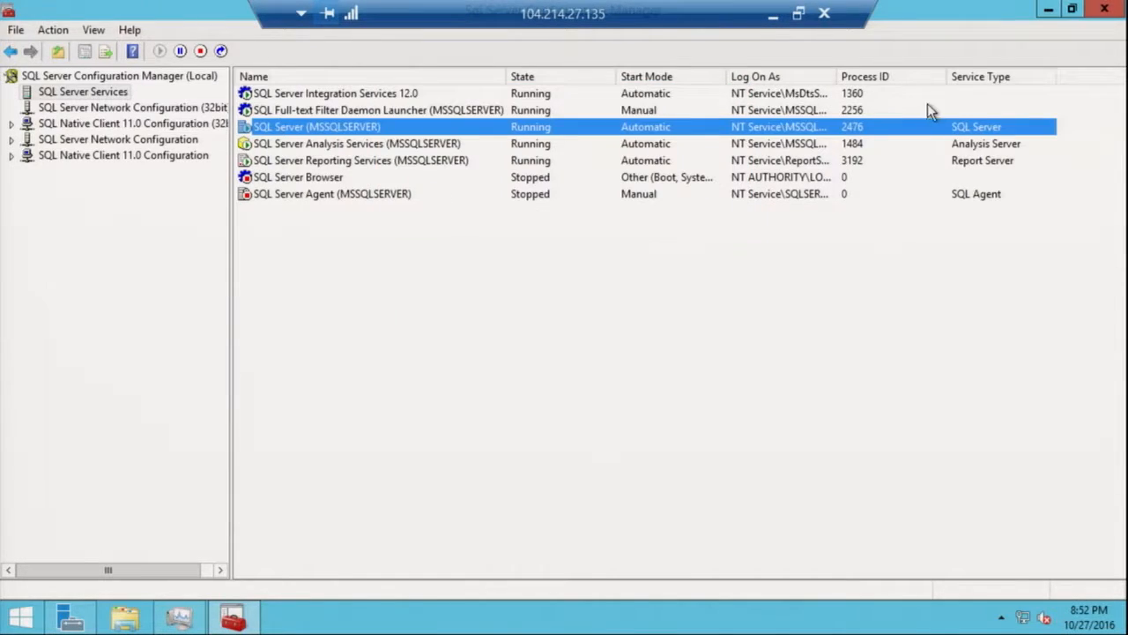
# - Restore Configuration Manager to a smaller window on the left and return to Start
pyautogui.click(1073, 9)
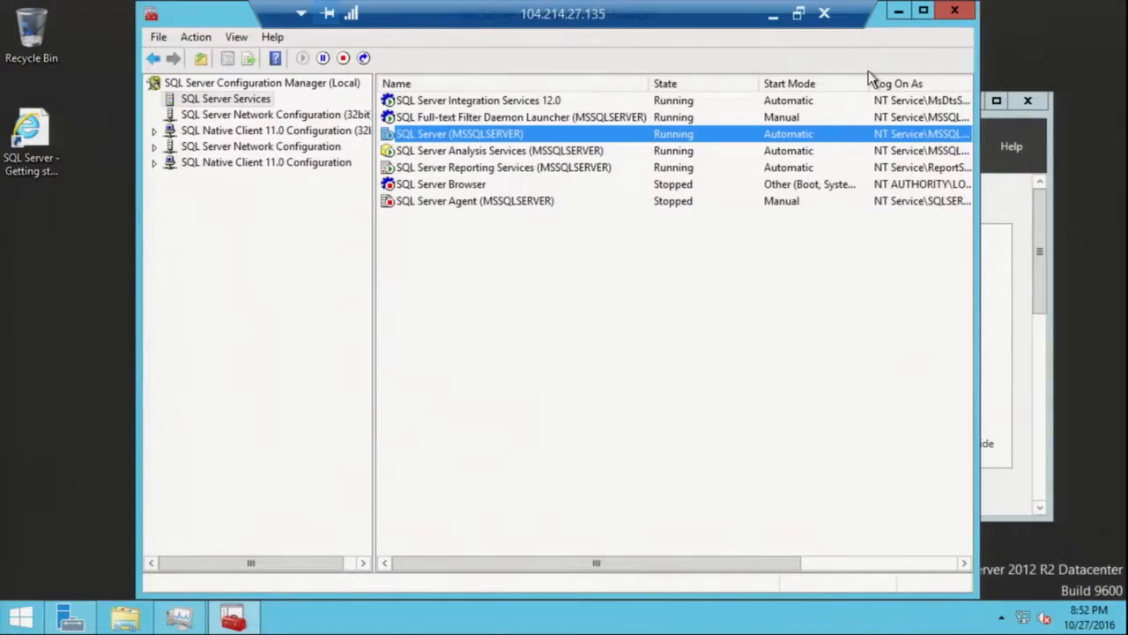
pyautogui.moveTo(226, 19); pyautogui.dragTo(138, 239)
pyautogui.moveTo(368, 257); pyautogui.dragTo(374, 215)
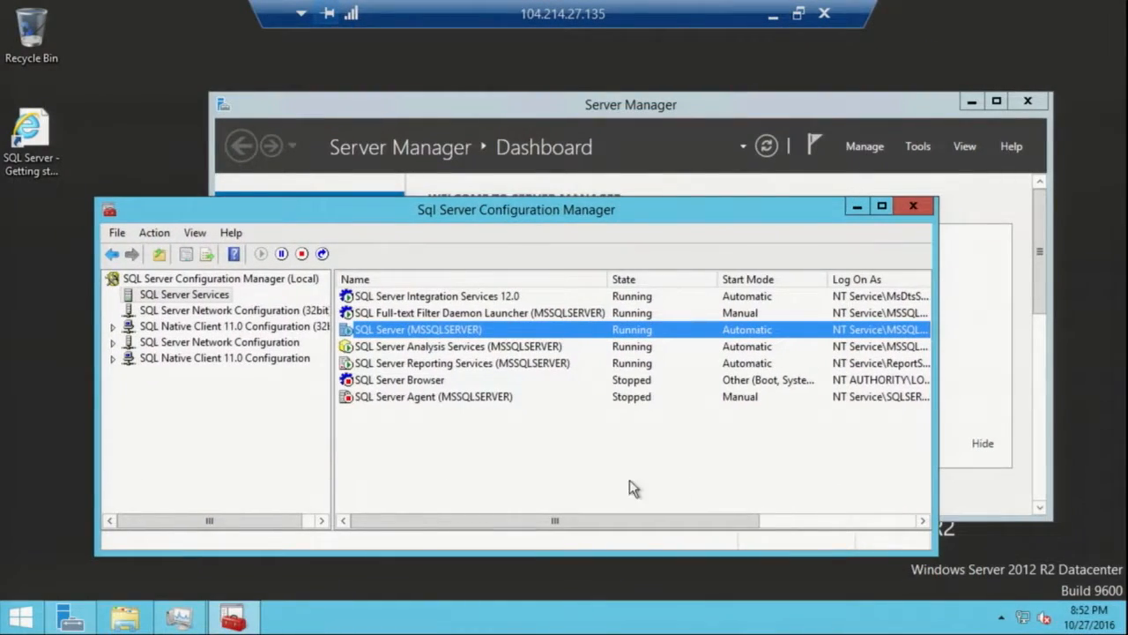
pyautogui.click(21, 618)
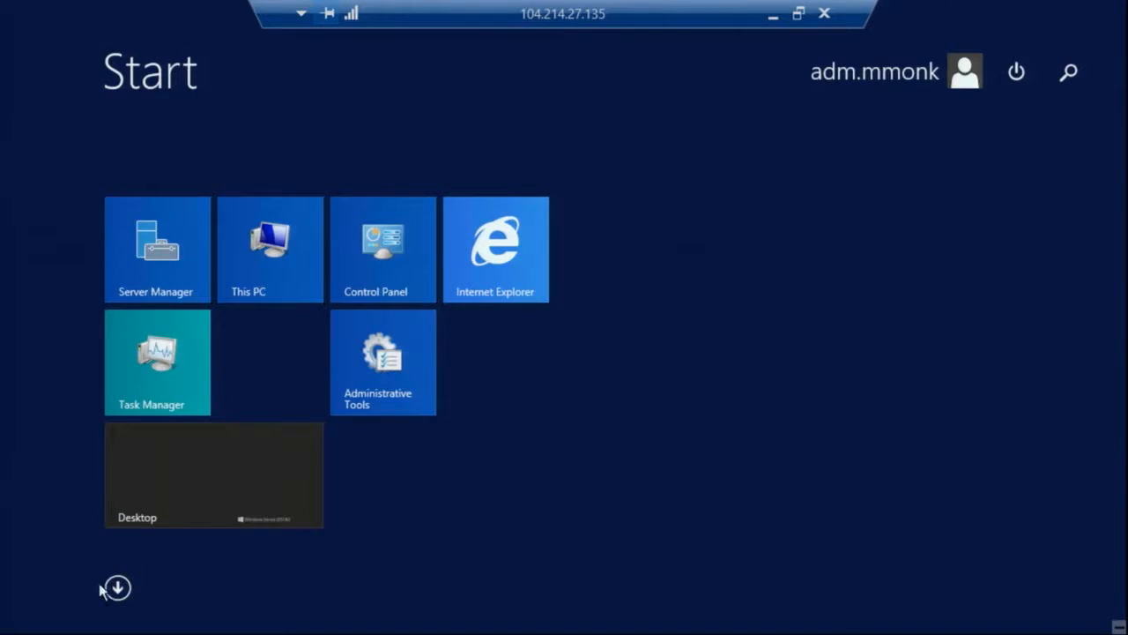
# - Launch SQL Server Management Studio via a 'sql' search and connect with Windows Authentication
pyautogui.click(115, 588)
pyautogui.write('sql')
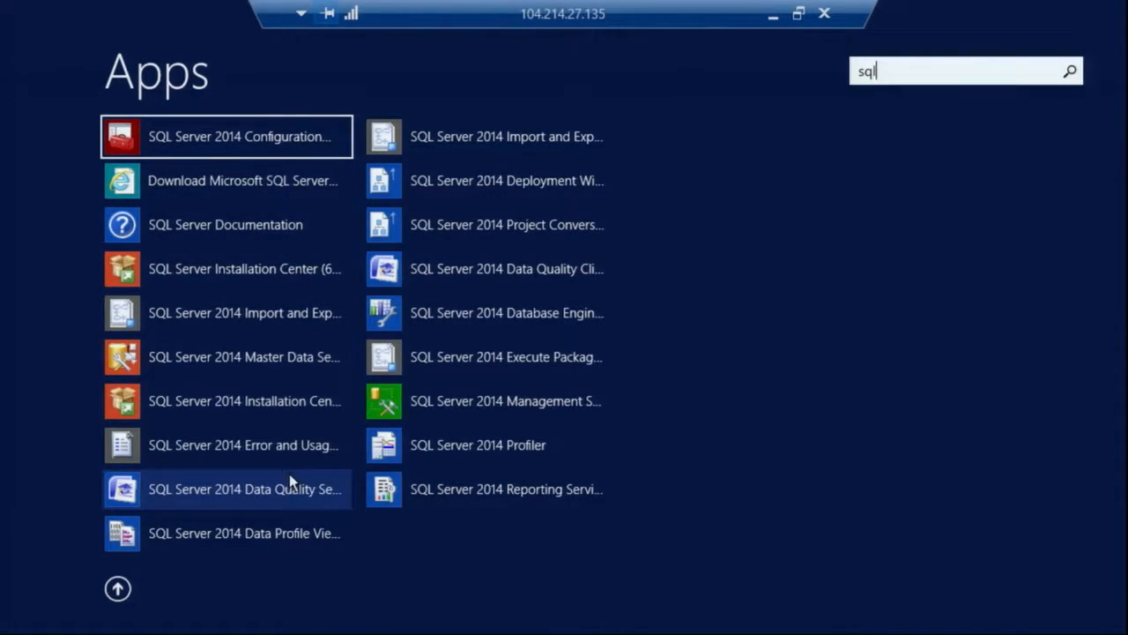
pyautogui.press('Return')
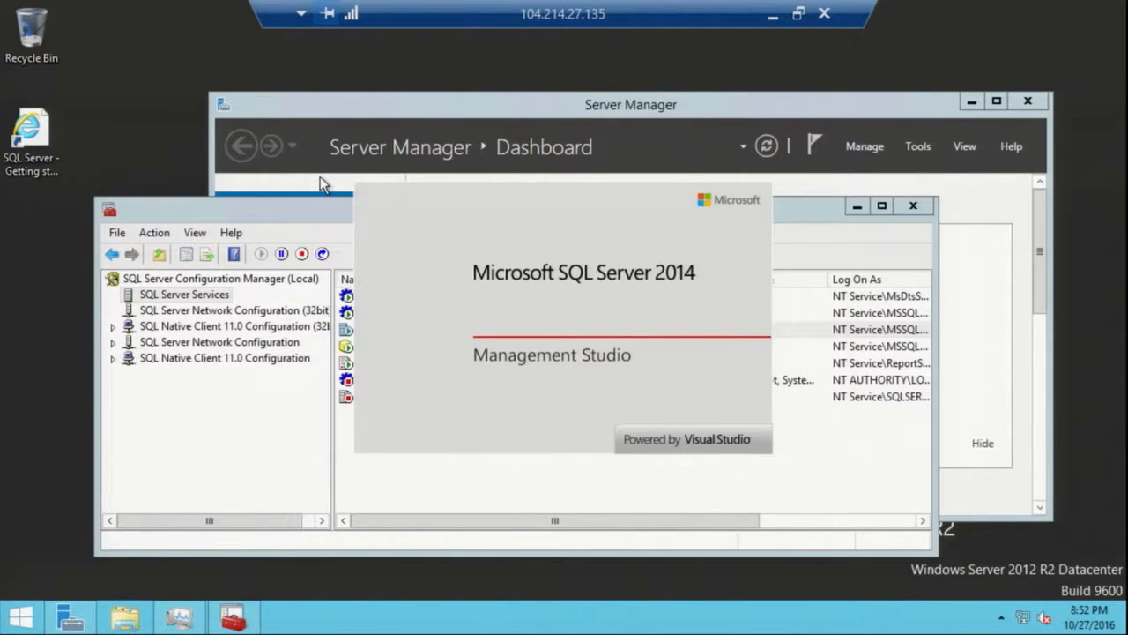
pyautogui.click(971, 101)
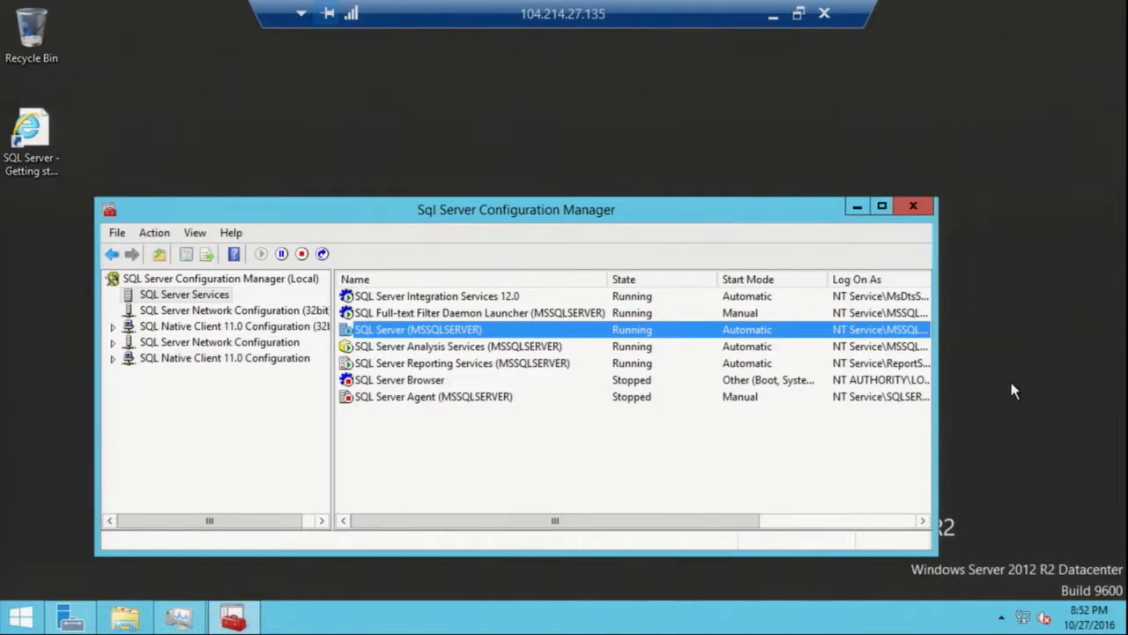
pyautogui.click(855, 208)
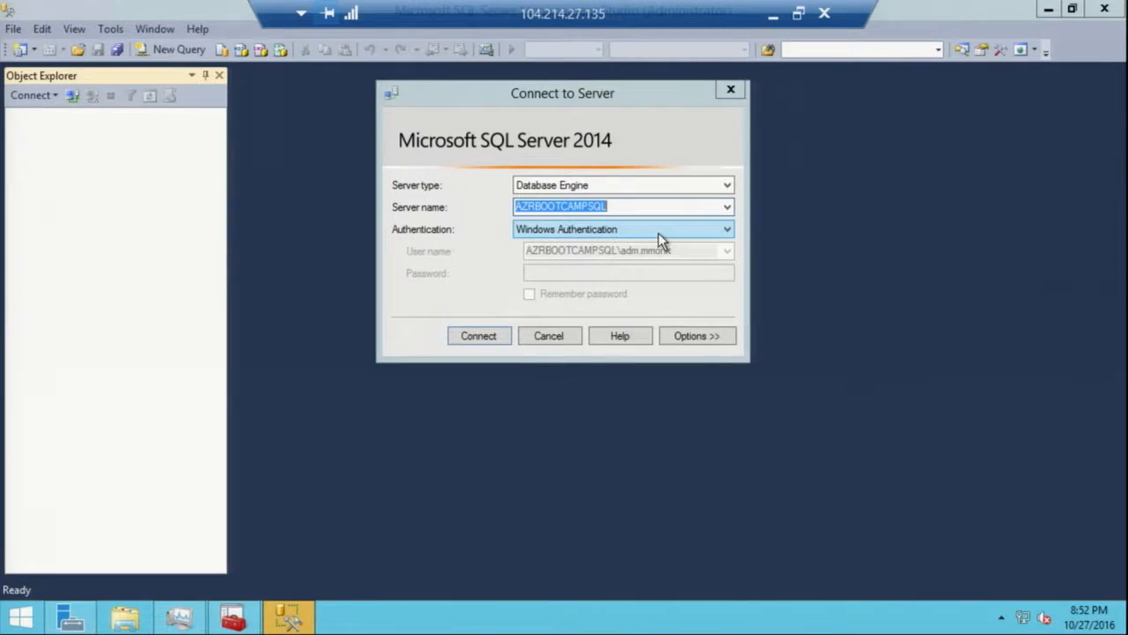
pyautogui.click(492, 336)
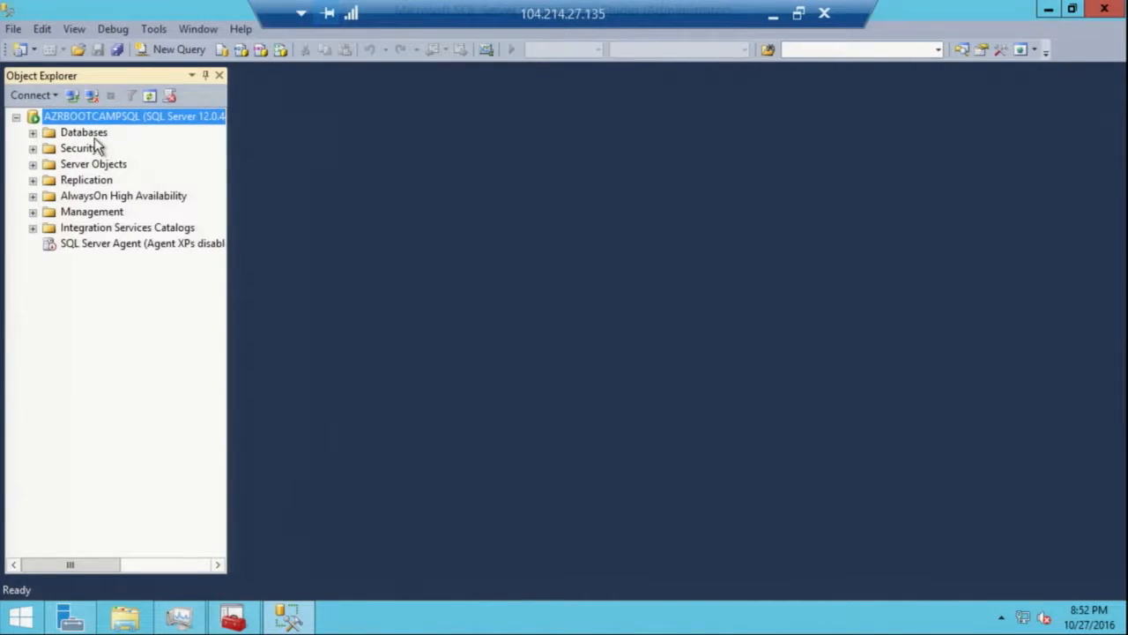
# - Expand the Databases, System Databases and master database folders in Object Explorer
pyautogui.doubleClick(88, 133)
pyautogui.click(150, 166)
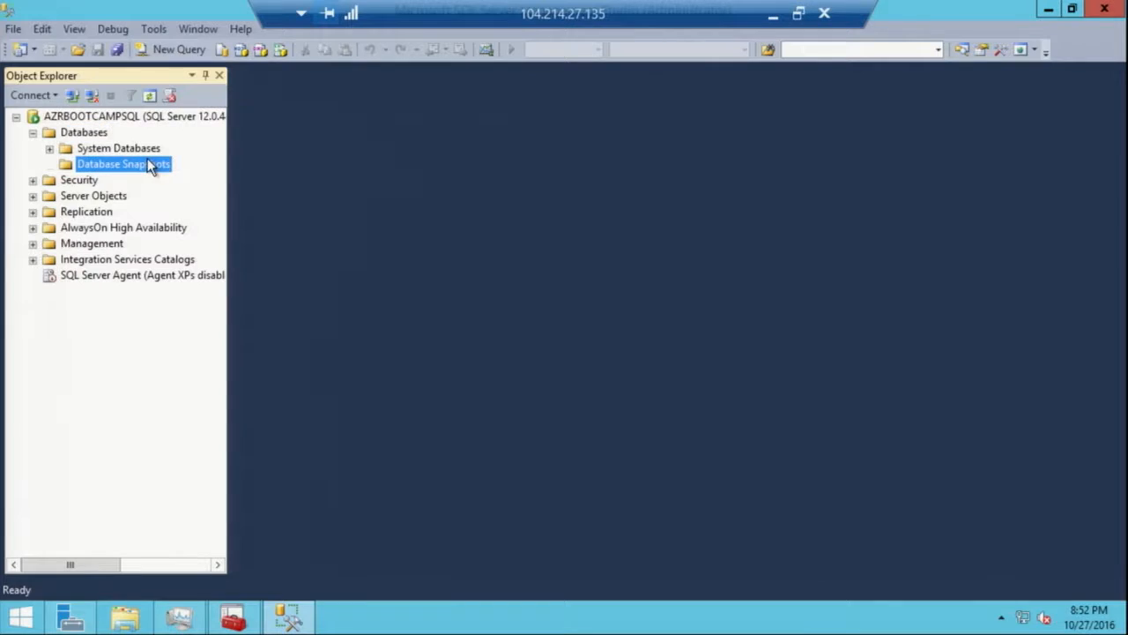
pyautogui.doubleClick(120, 148)
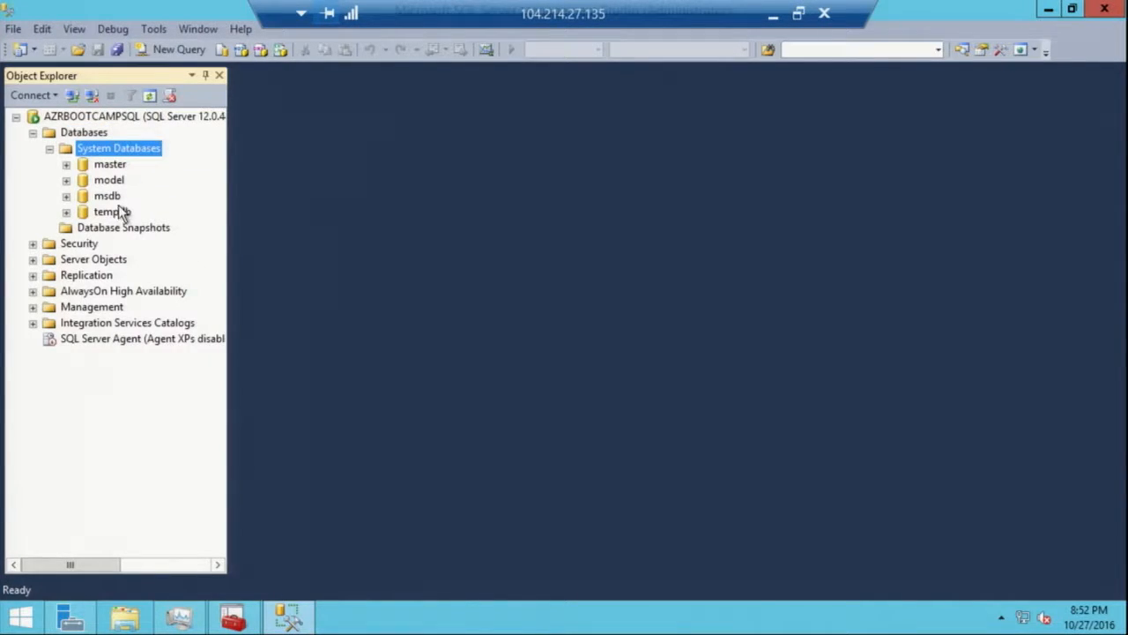
pyautogui.doubleClick(120, 167)
pyautogui.rightClick(124, 170)
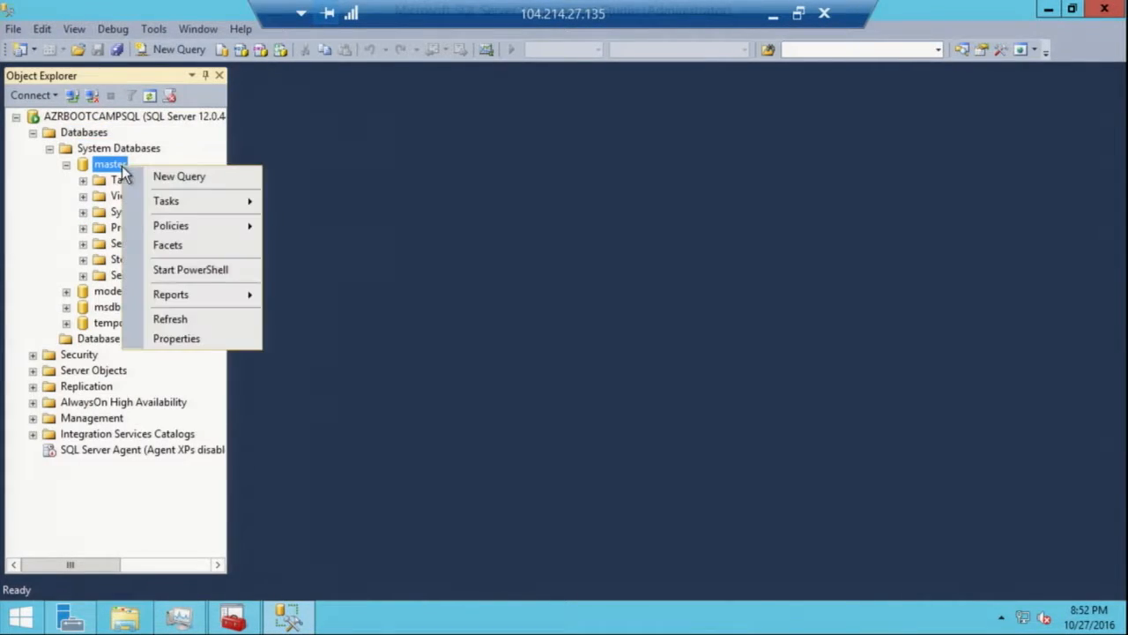
pyautogui.moveTo(219, 205)
pyautogui.click(32, 405)
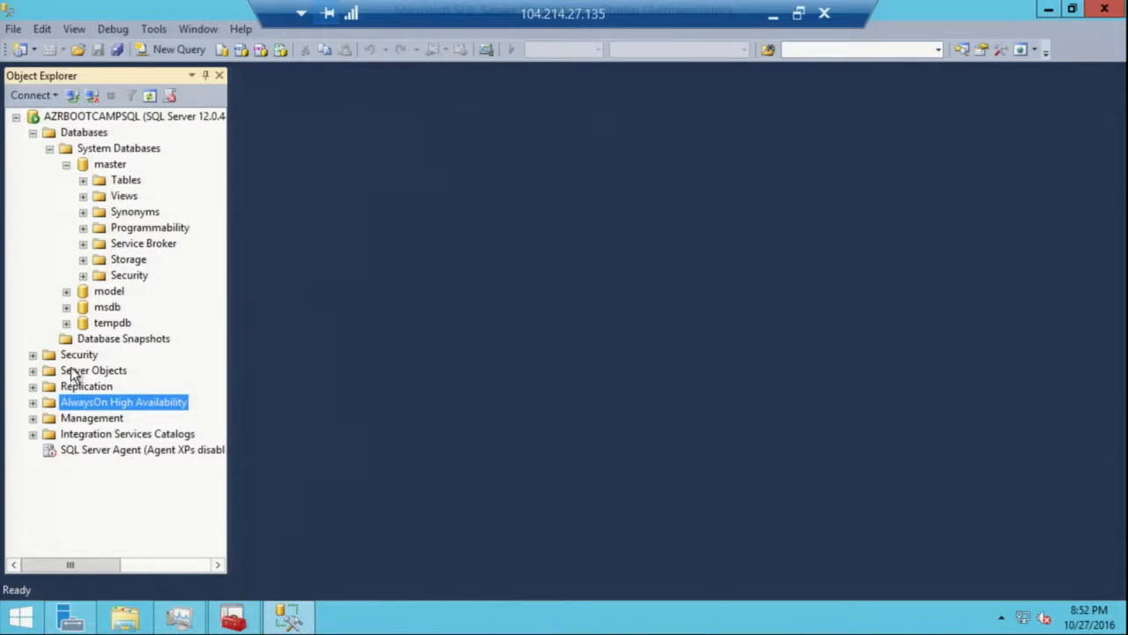
# - Expand the server-level Security folder and dismiss the AlwaysOn must be enabled error
pyautogui.doubleClick(74, 355)
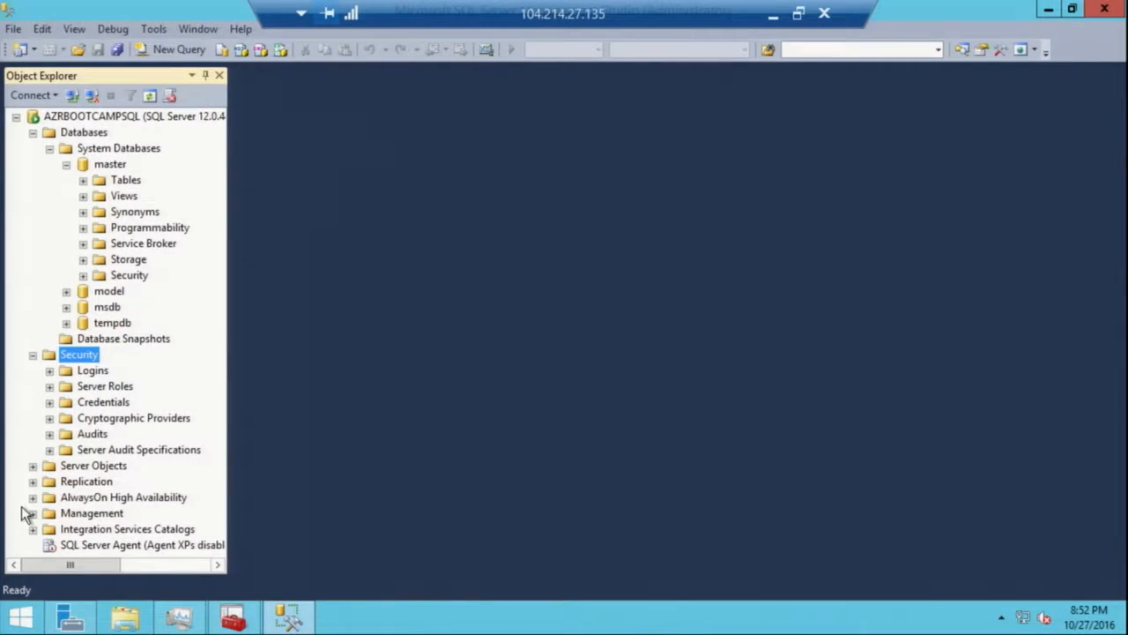
pyautogui.doubleClick(95, 497)
pyautogui.click(793, 356)
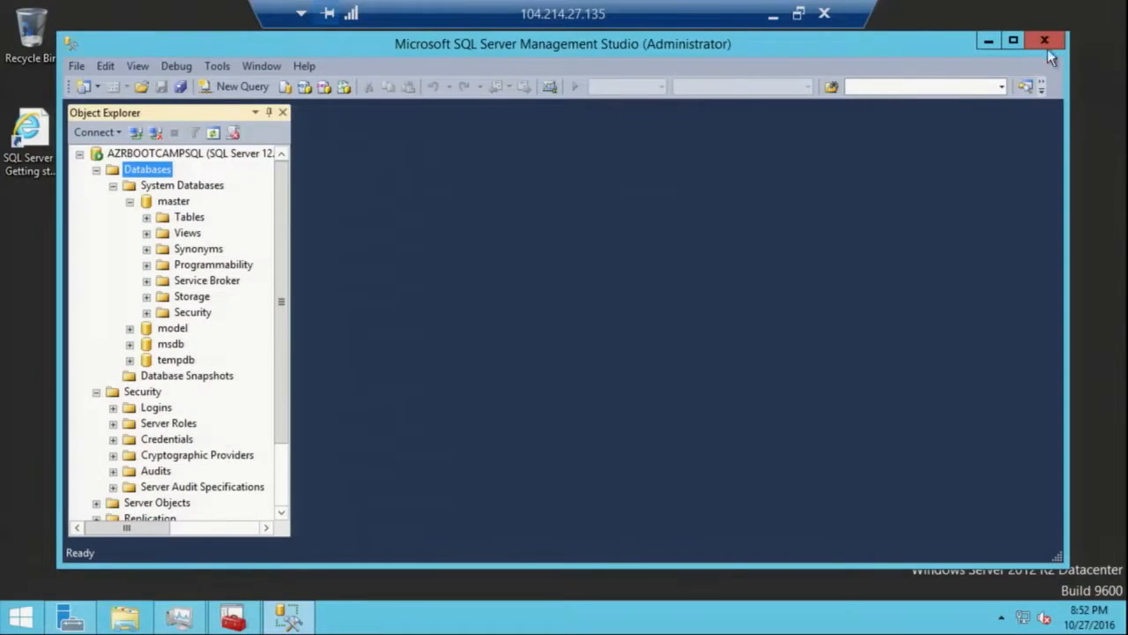
# - Close SQL Server Management Studio, leaving the bare Windows Server 2012 R2 desktop
pyautogui.click(1045, 42)
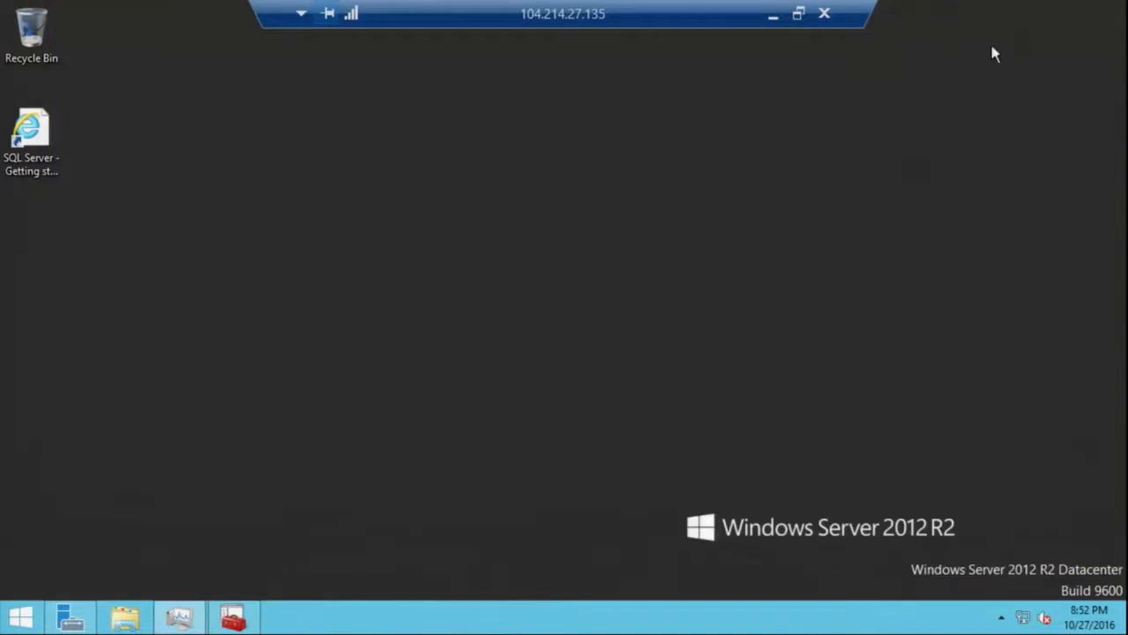
# - Restore the RDP window, close it, and confirm disconnecting from the remote server
pyautogui.rightClick(491, 628)
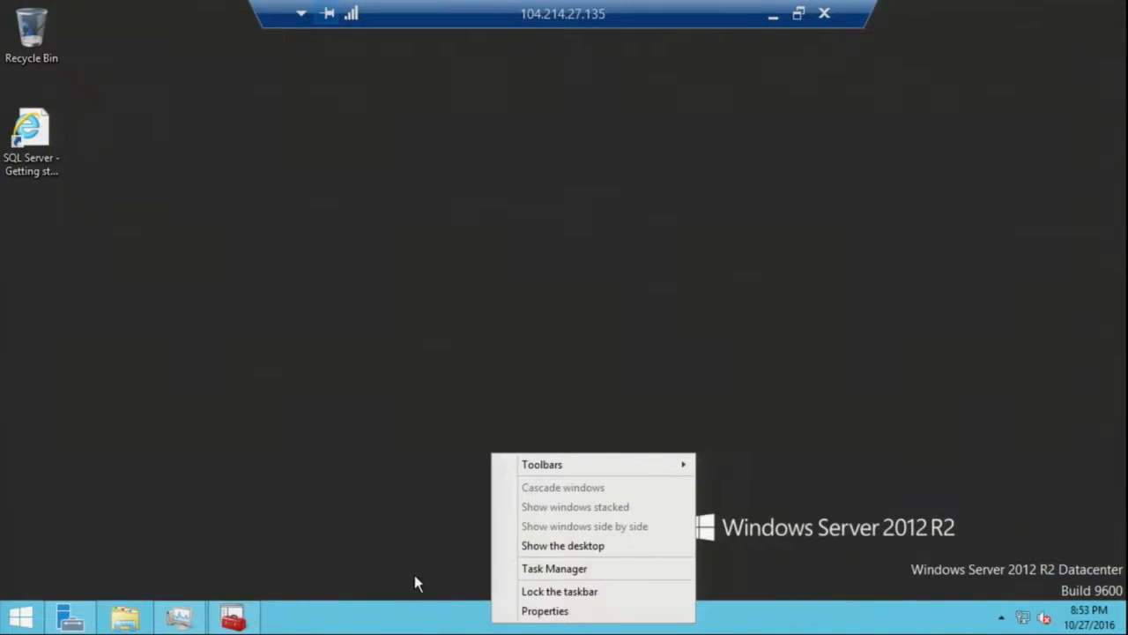
pyautogui.click(21, 619)
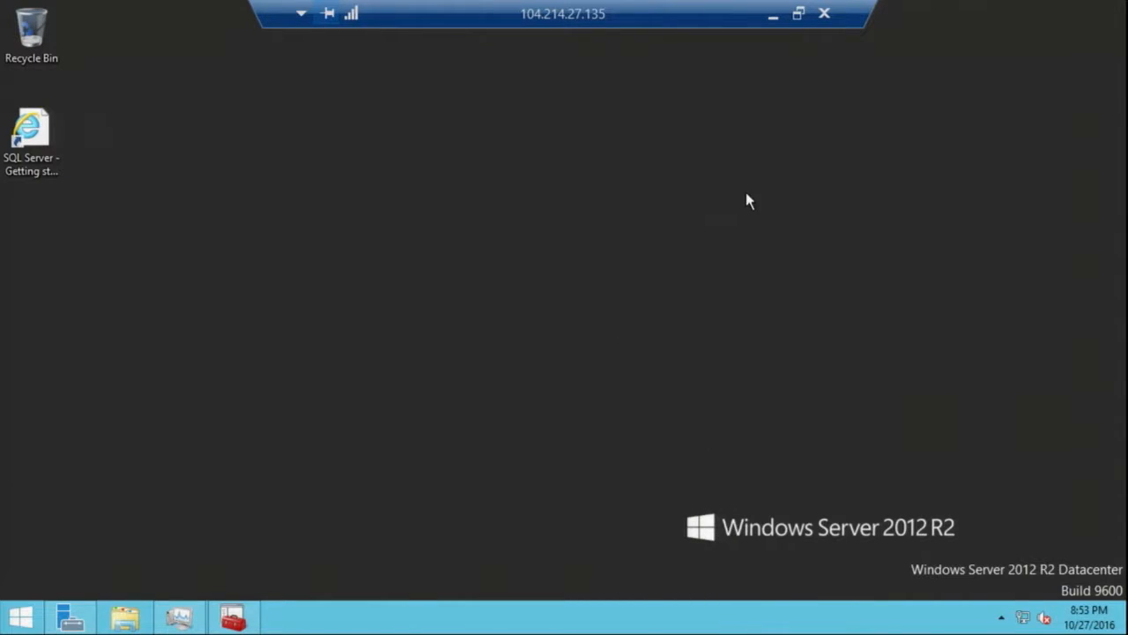
pyautogui.click(798, 14)
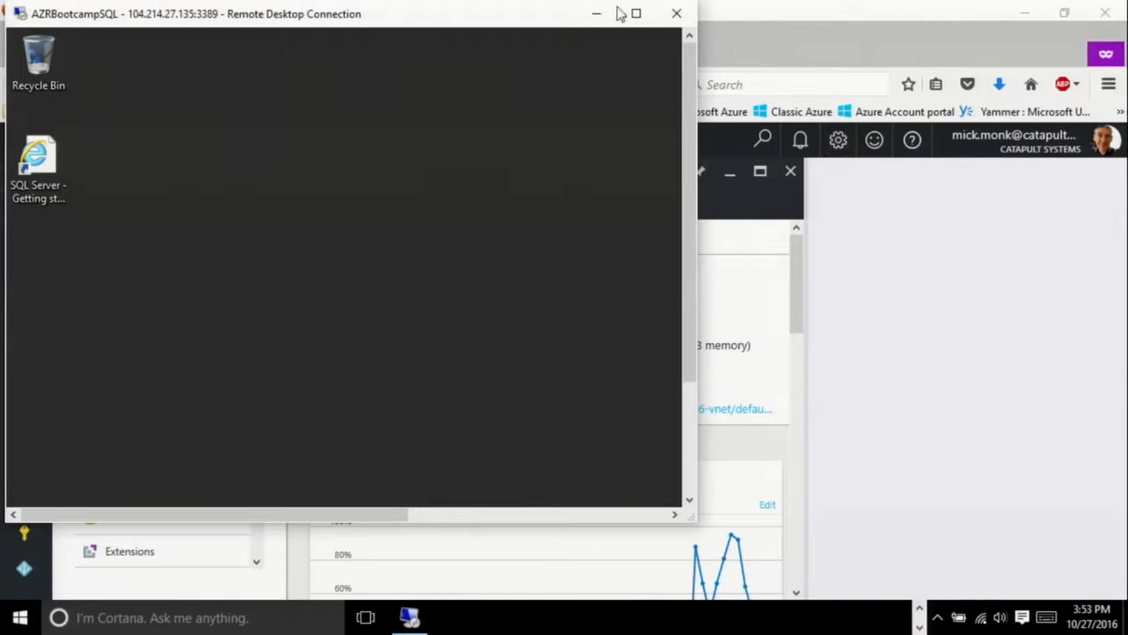
pyautogui.click(676, 13)
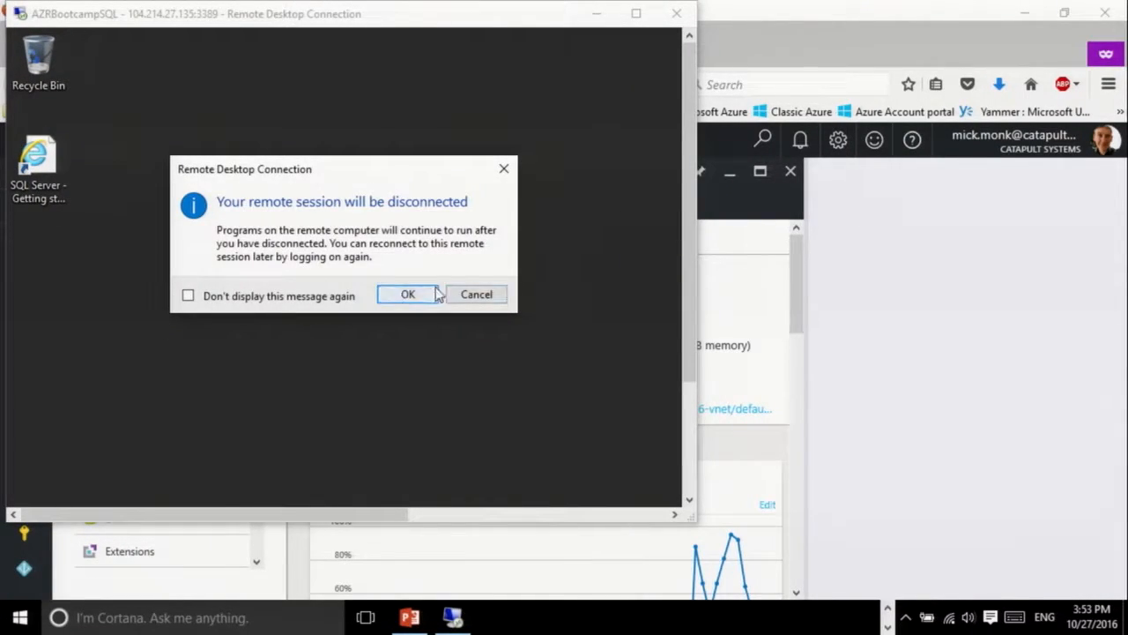
pyautogui.click(436, 291)
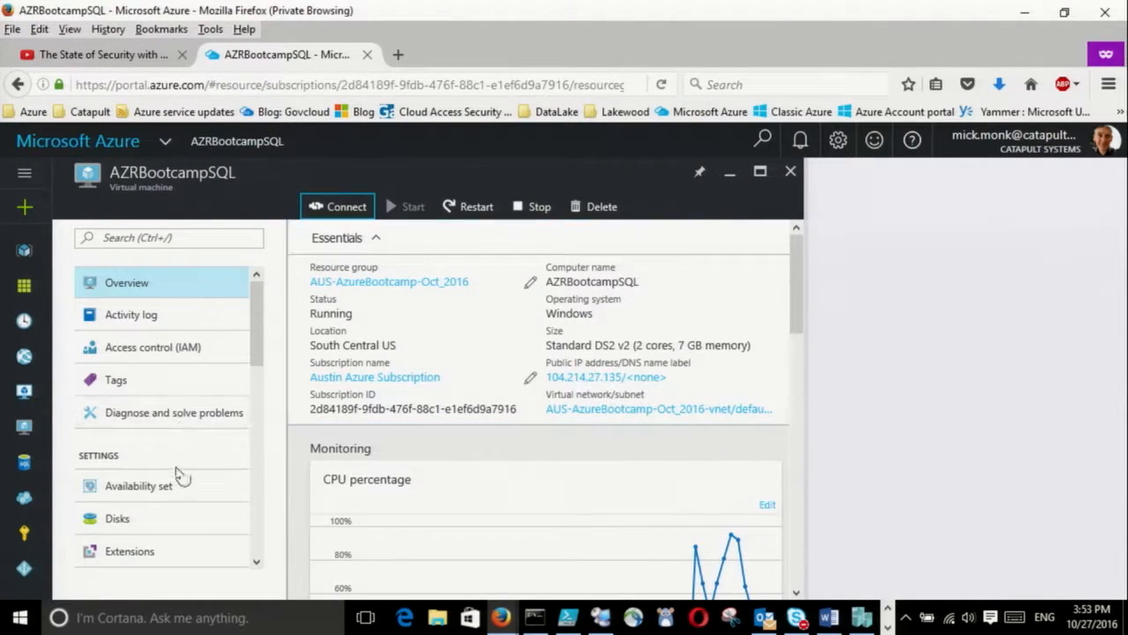
# - Start attaching a new data disk to the VM and name it AZRBootcampSQLData01
pyautogui.click(176, 519)
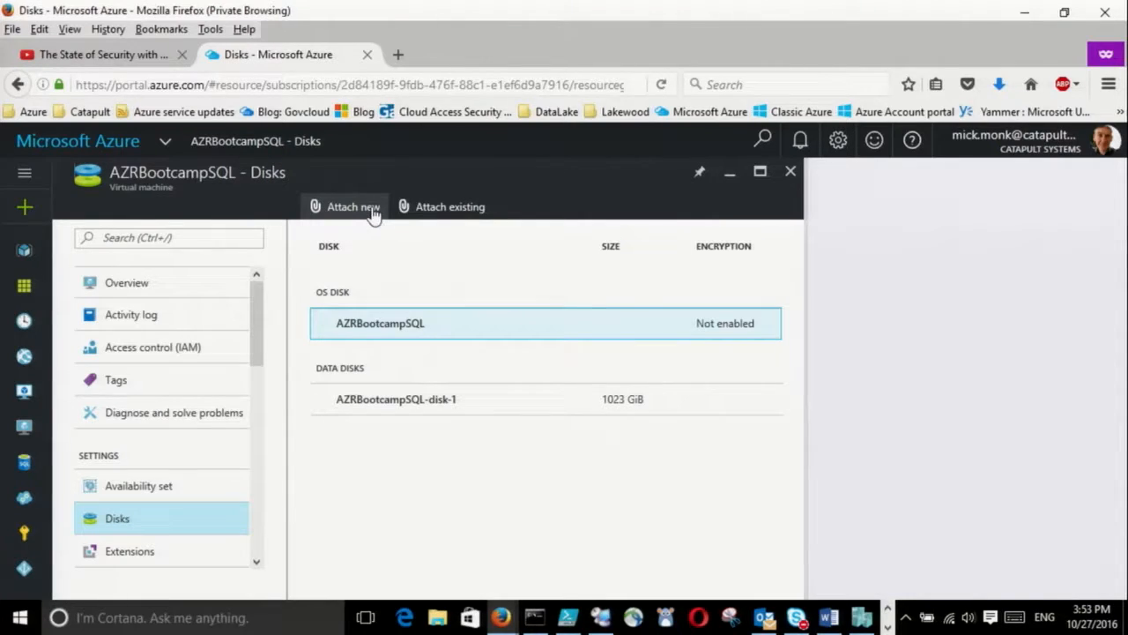
pyautogui.click(367, 210)
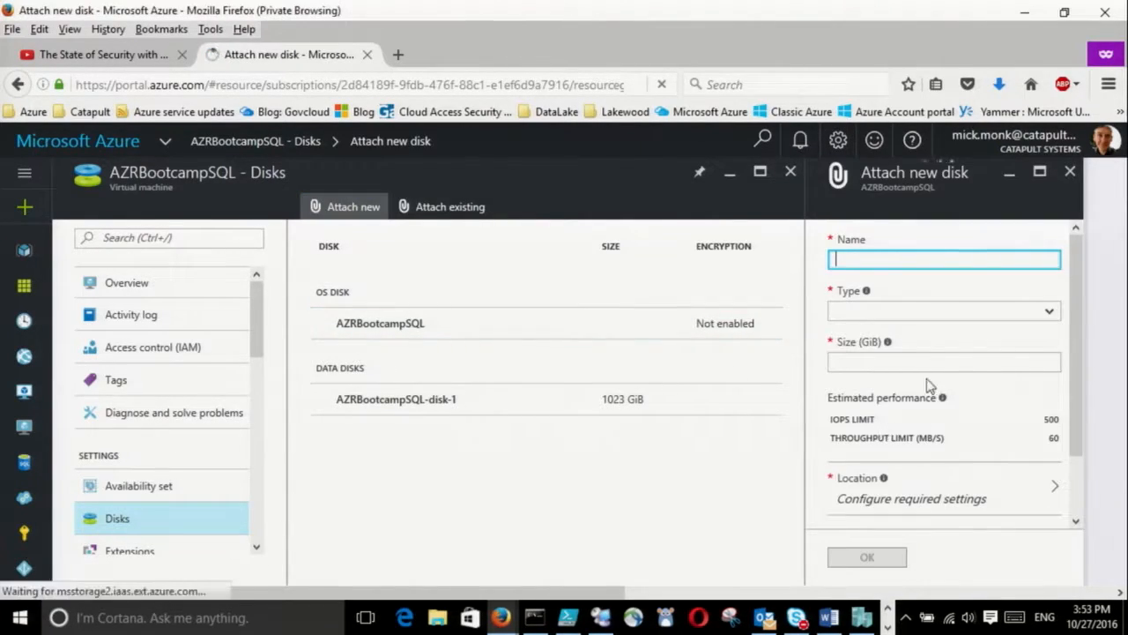
pyautogui.write('SQLDATA01')
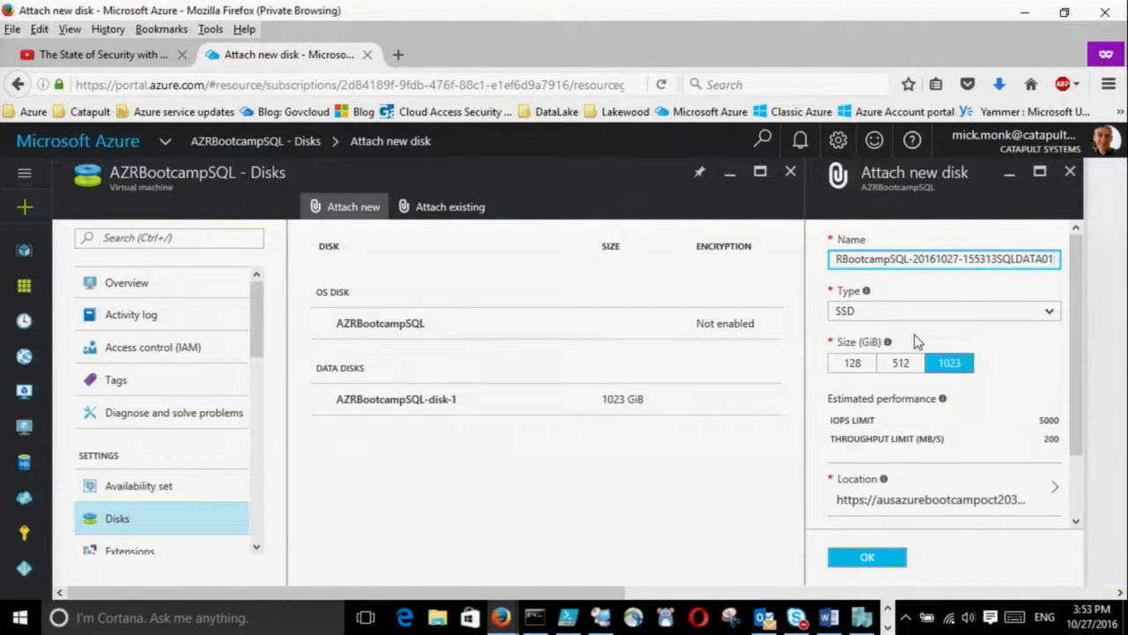
pyautogui.tripleClick(969, 255)
pyautogui.write('AZRBootcampSQLData01')
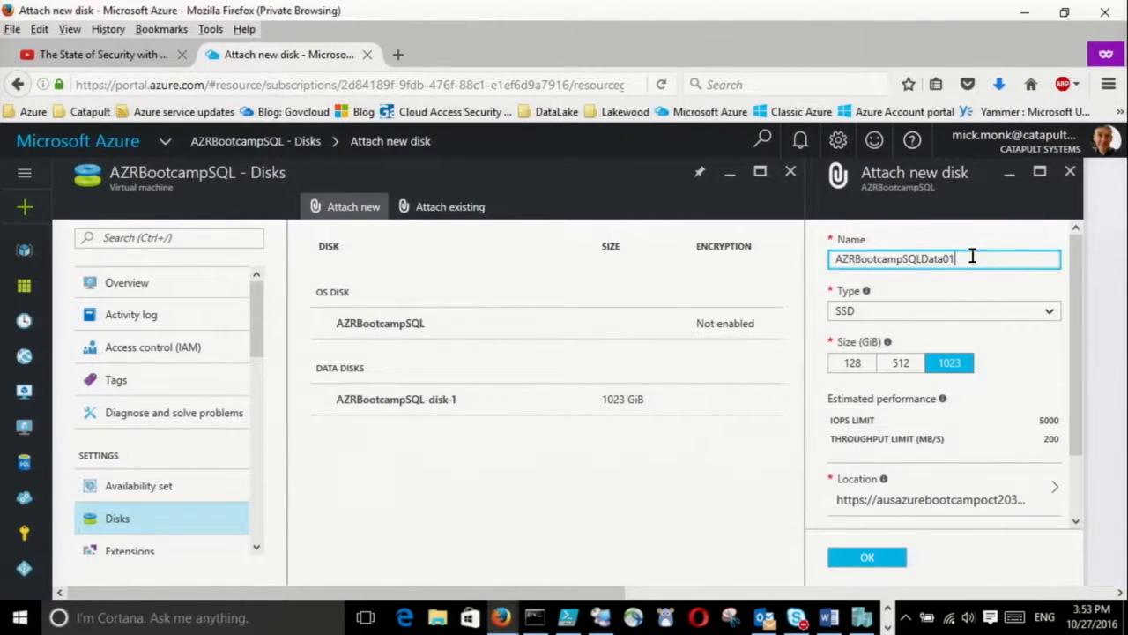
# - Make the new disk an HDD of 128 GiB
pyautogui.click(853, 365)
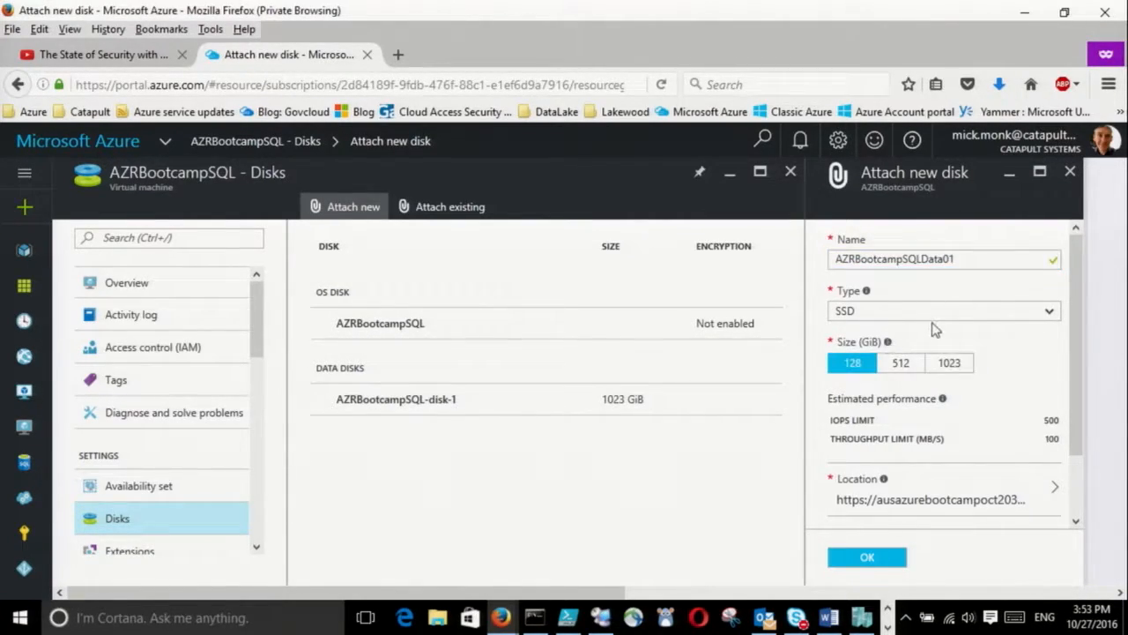
pyautogui.click(942, 319)
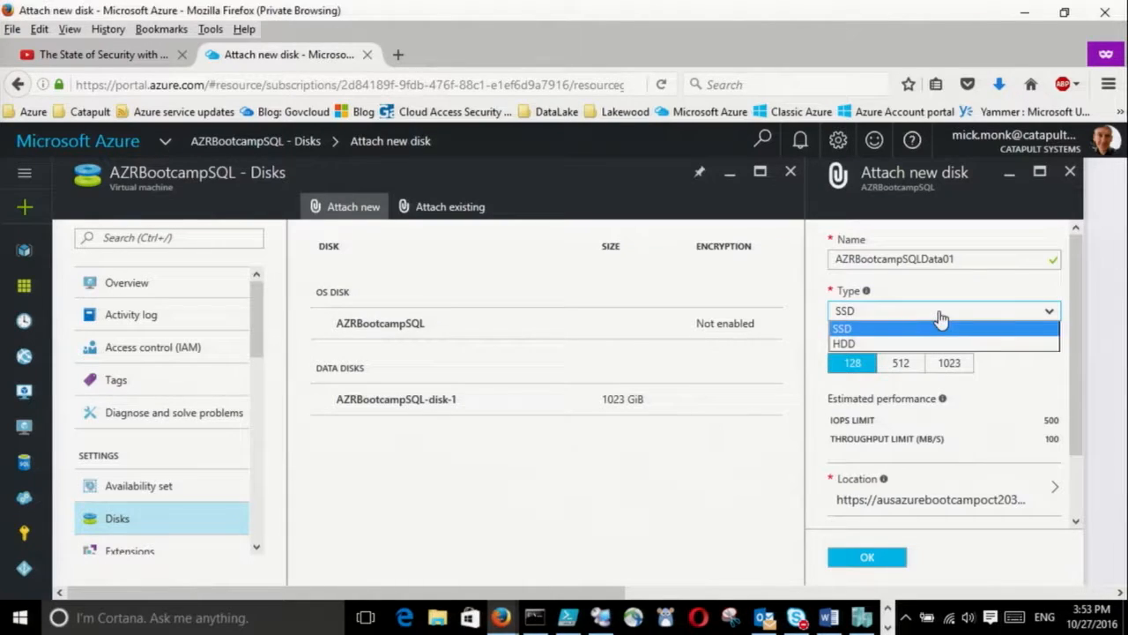
pyautogui.click(894, 346)
pyautogui.doubleClick(884, 361)
pyautogui.scroll(-2, 881, 362)
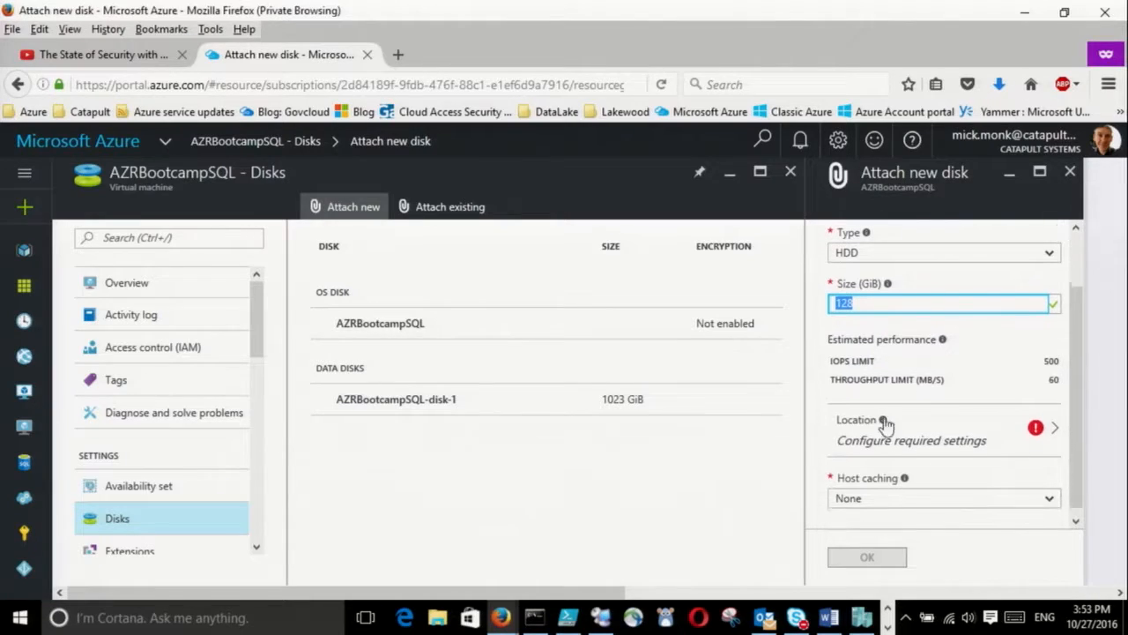
# - Store the disk in the ausazurebootcampoct20224 storage account's boot diagnostics container
pyautogui.click(833, 438)
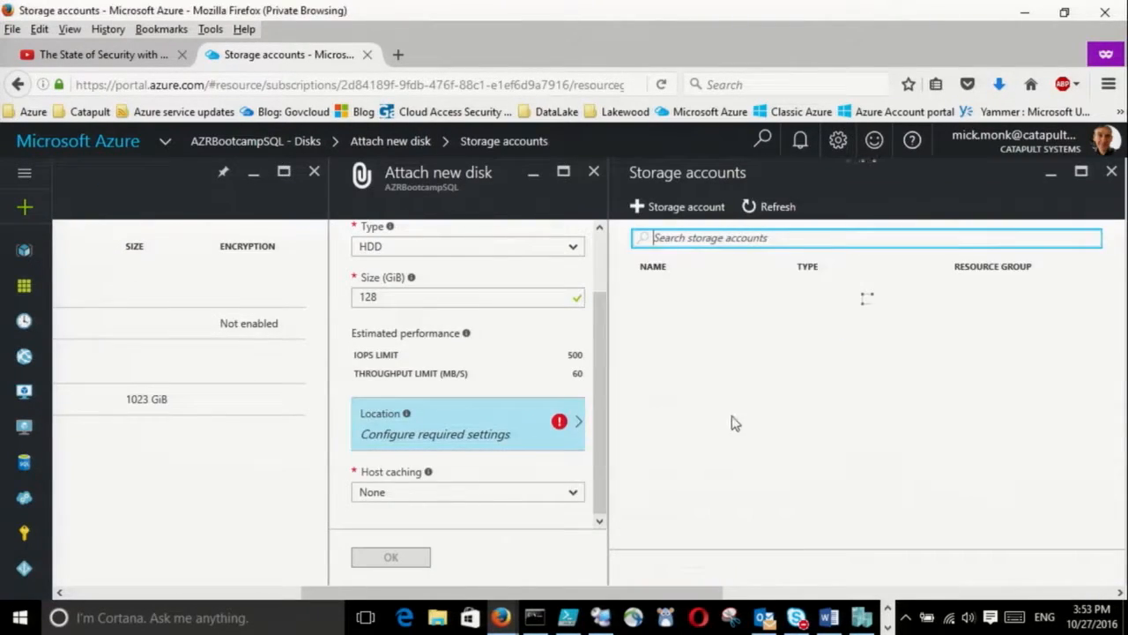
pyautogui.click(713, 309)
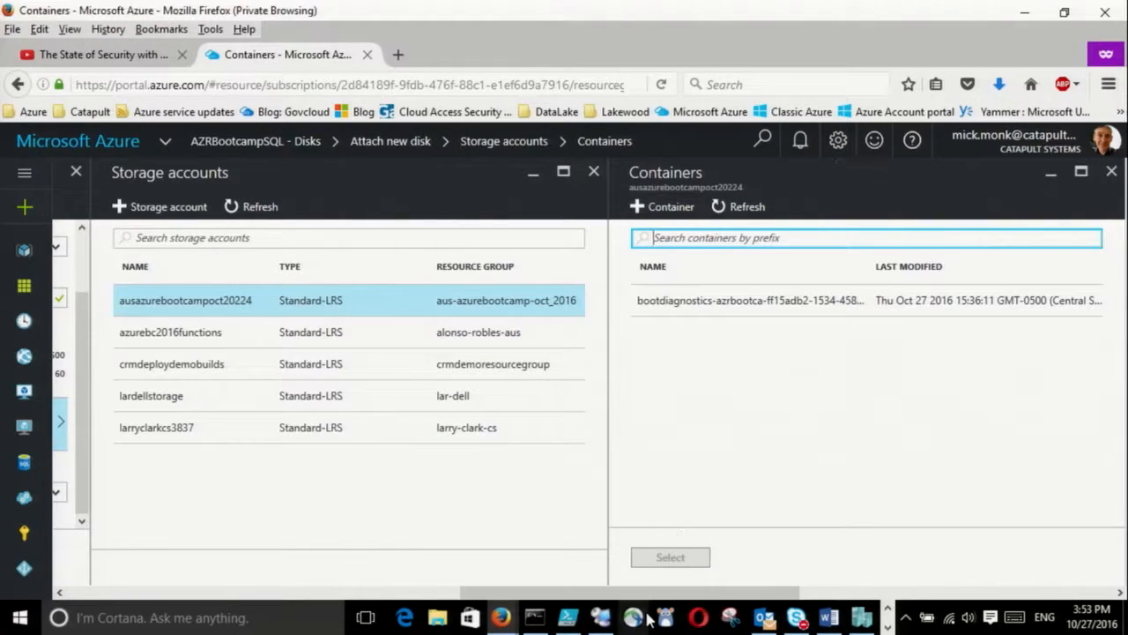
pyautogui.click(705, 304)
pyautogui.click(677, 558)
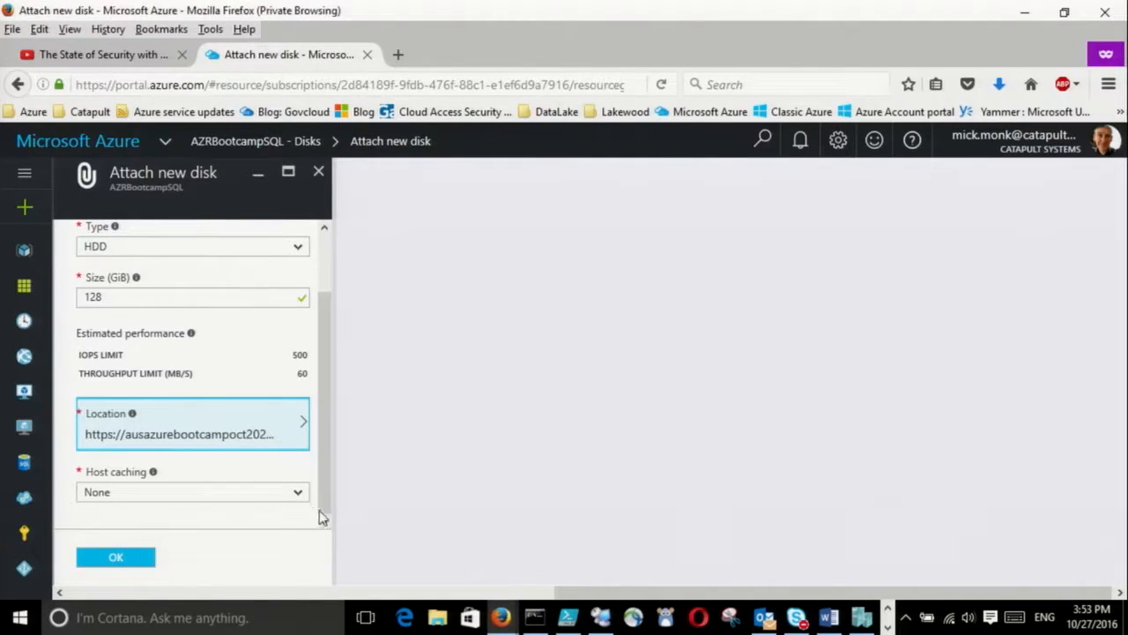
# - Set host caching to Read/Write and attach the disk to the VM
pyautogui.click(182, 494)
pyautogui.click(136, 539)
pyautogui.click(122, 570)
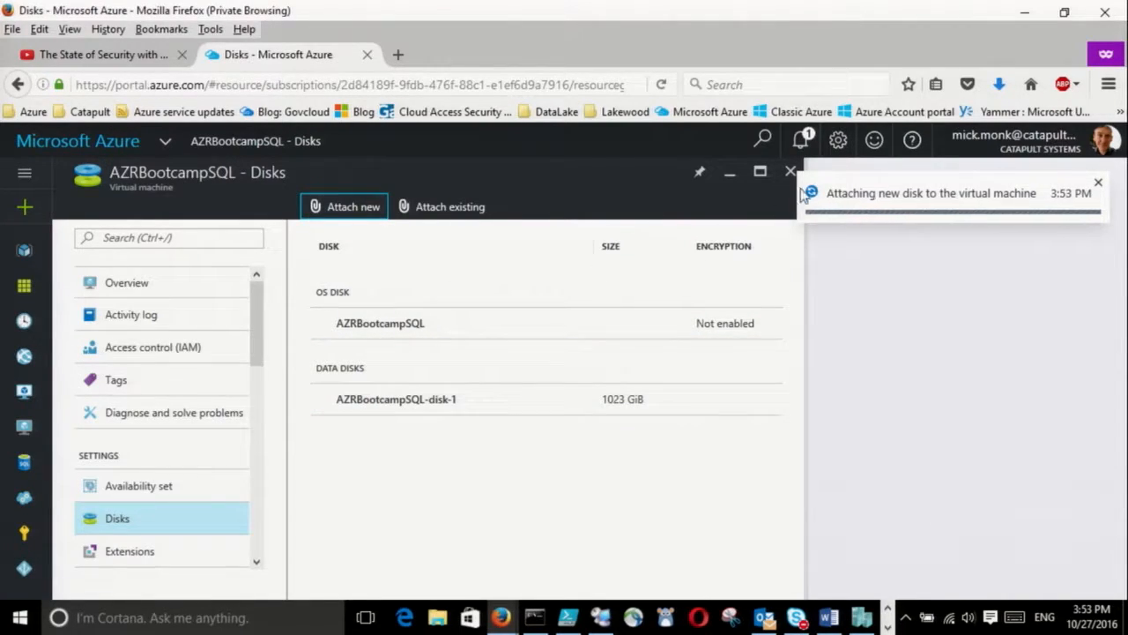
pyautogui.click(799, 144)
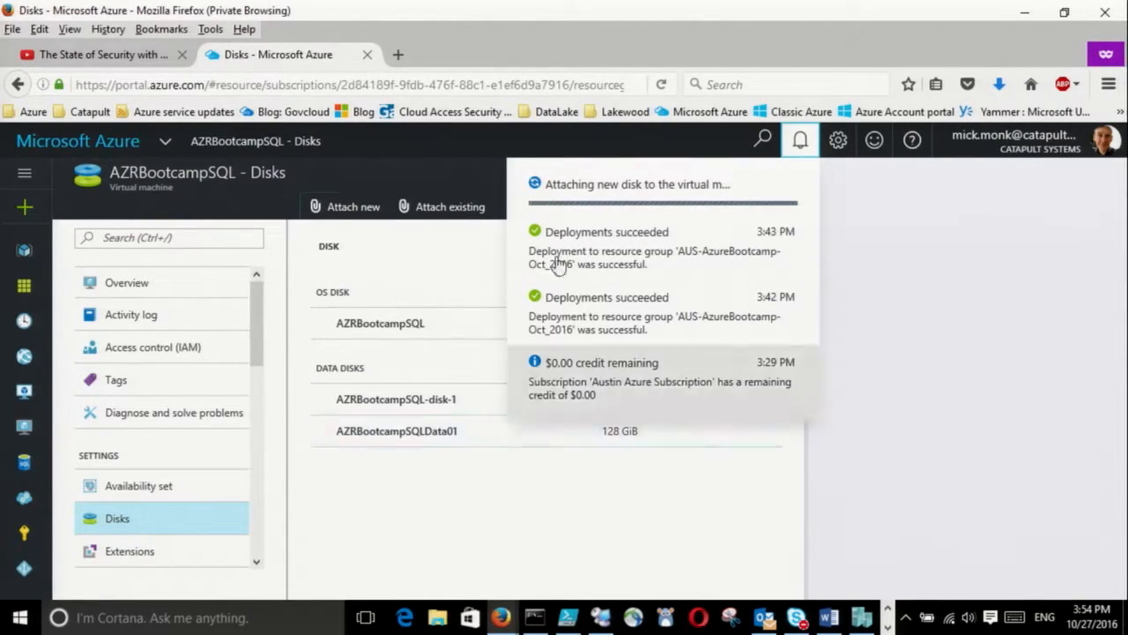
# - Close the notifications and open the details of the new AZRBootcampSQLData01 disk
pyautogui.click(800, 138)
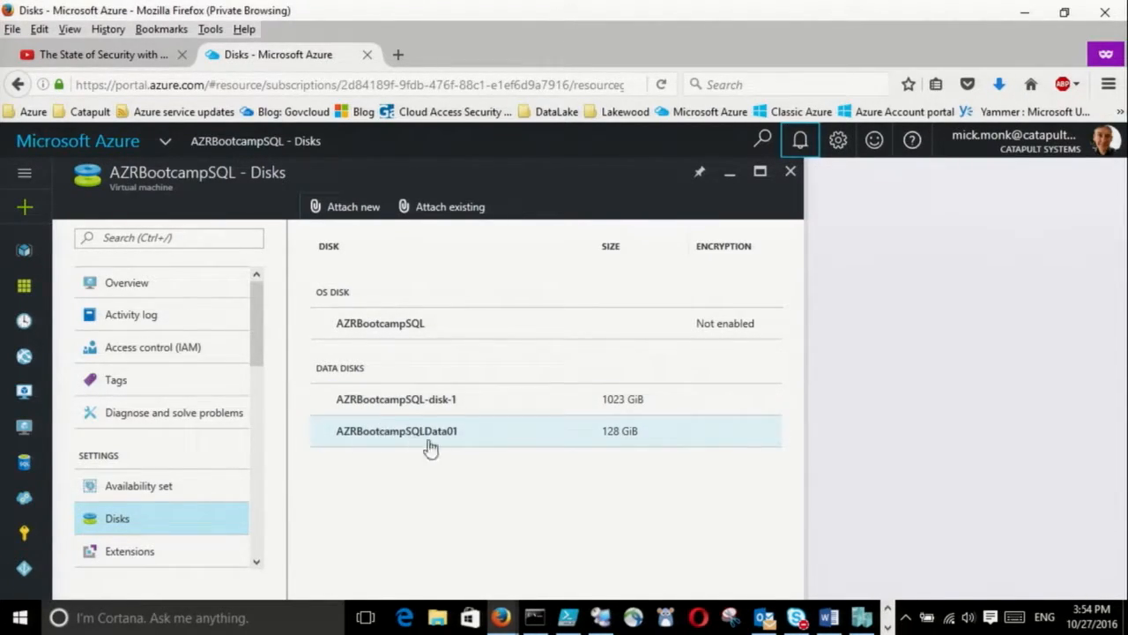
pyautogui.click(494, 441)
pyautogui.moveTo(256, 350); pyautogui.dragTo(245, 423)
# - Resize the VM to DS3_V2 (4 cores, 14 GB) and check the resize progress in notifications
pyautogui.click(172, 445)
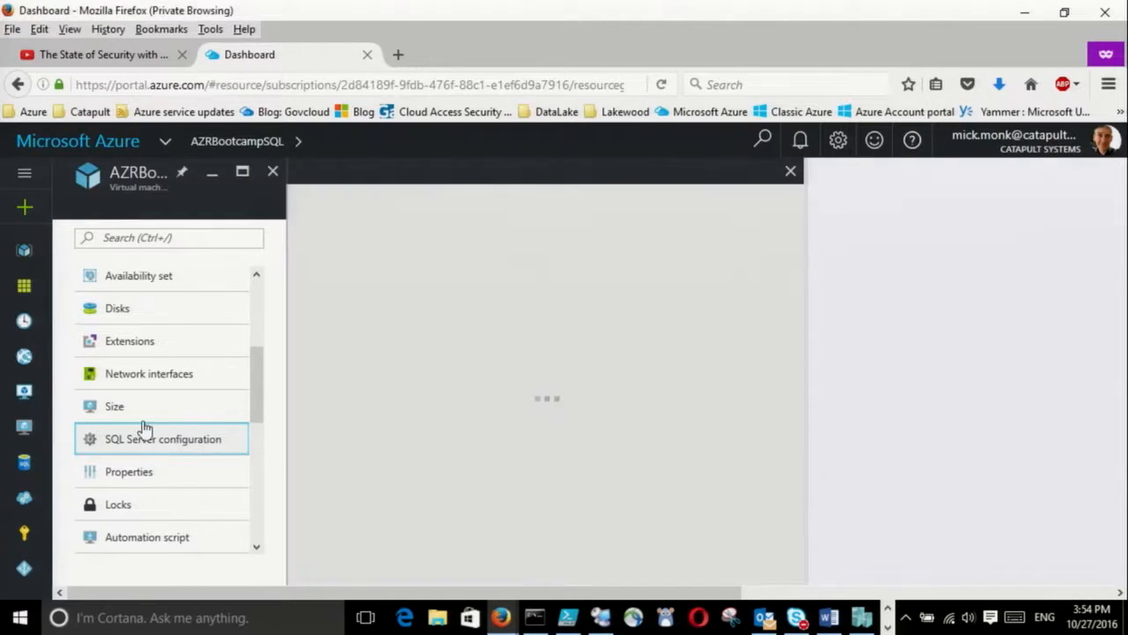
pyautogui.click(119, 410)
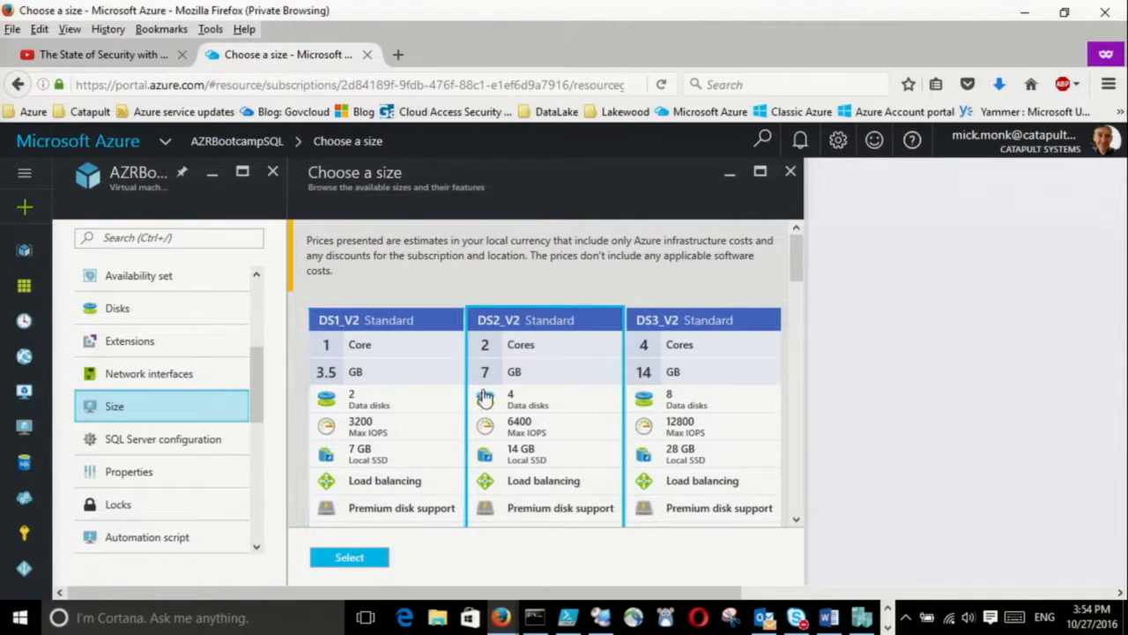
pyautogui.scroll(-2, 381, 384)
pyautogui.scroll(-2, 379, 386)
pyautogui.scroll(4, 375, 388)
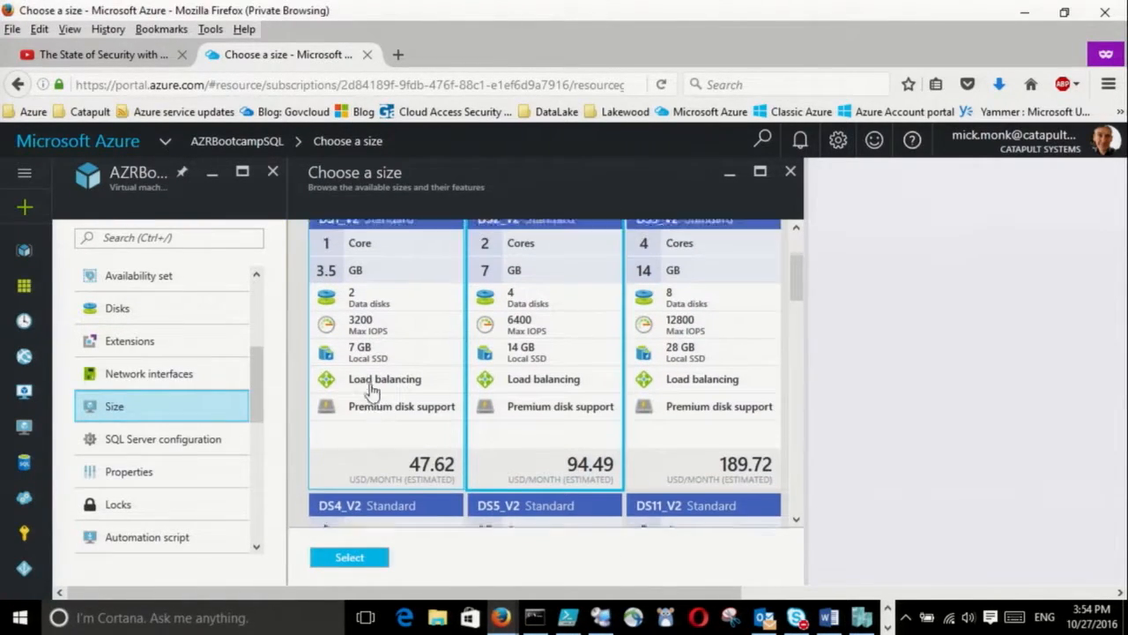
pyautogui.click(702, 334)
pyautogui.scroll(-1, 663, 417)
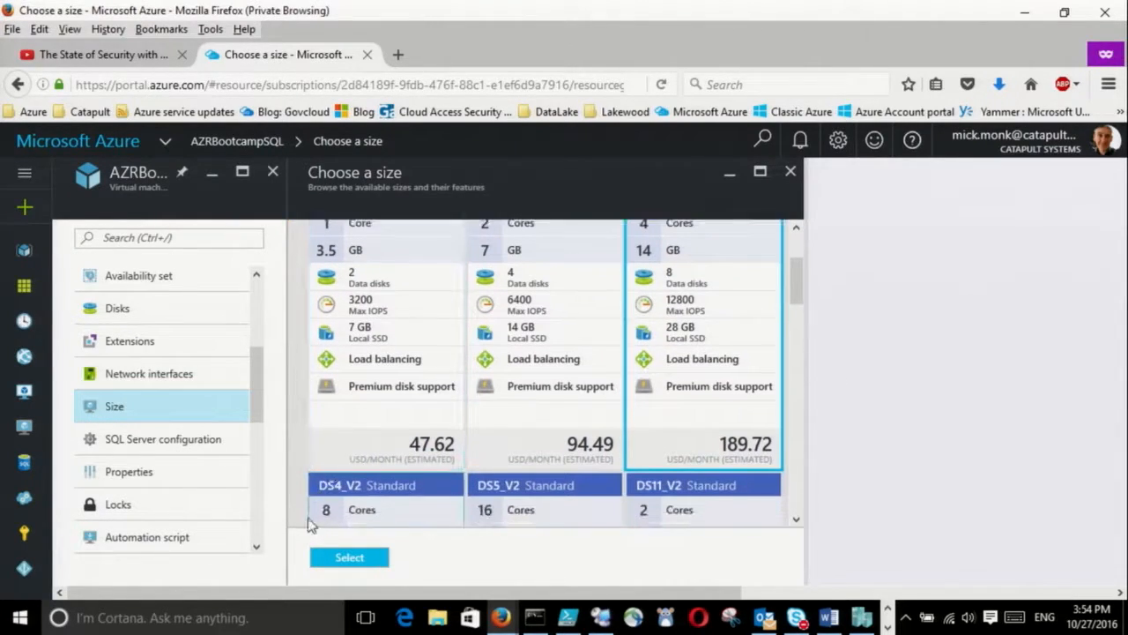
pyautogui.click(365, 558)
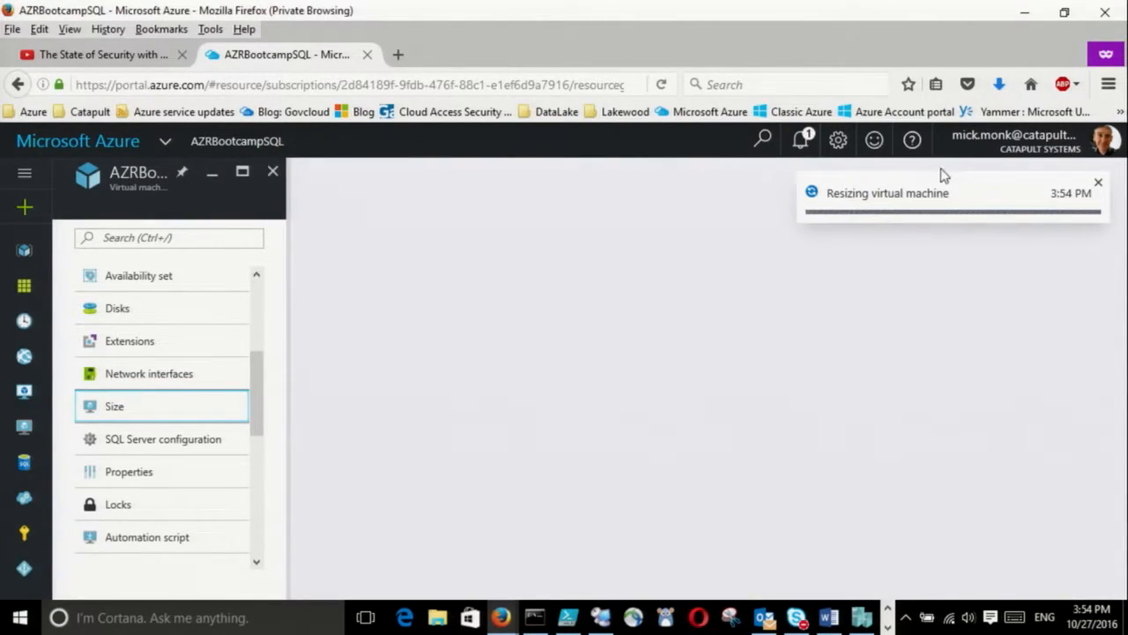
pyautogui.click(800, 140)
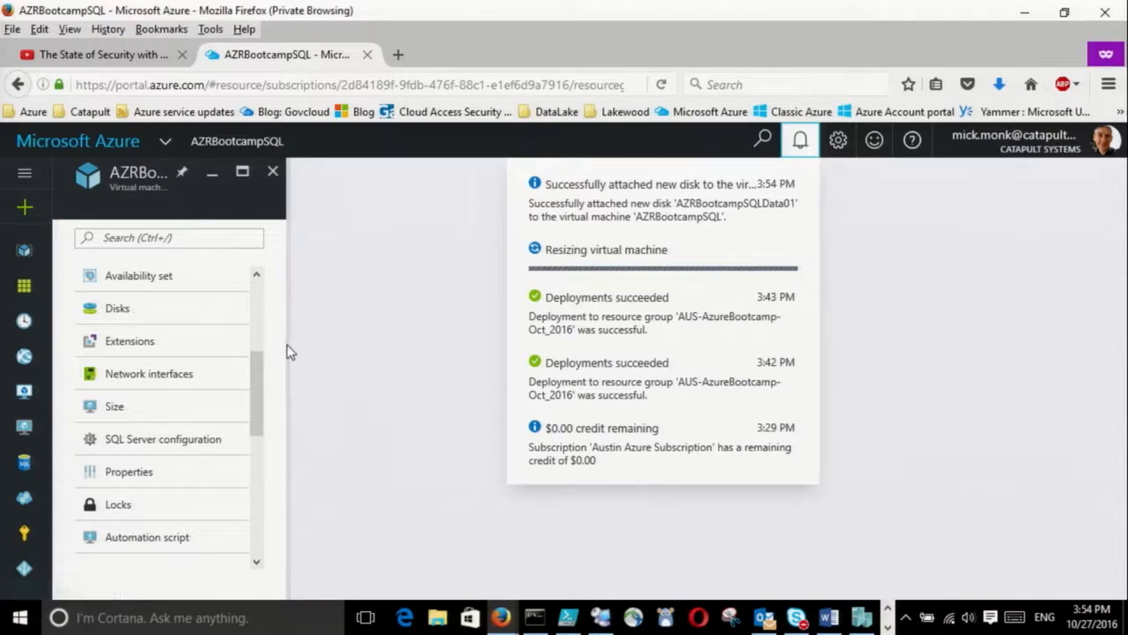
pyautogui.click(799, 141)
# - Reopen the AZRBootcampSQL VM from the dashboard, now Standard DS3 v2, and move the connection window aside
pyautogui.click(273, 171)
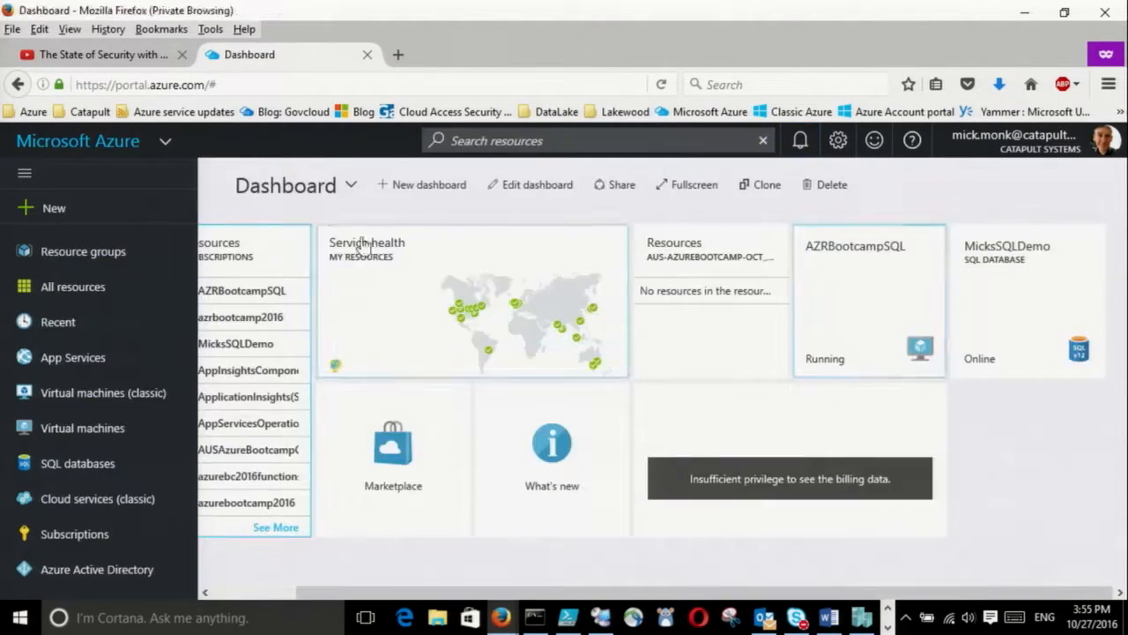
pyautogui.click(860, 273)
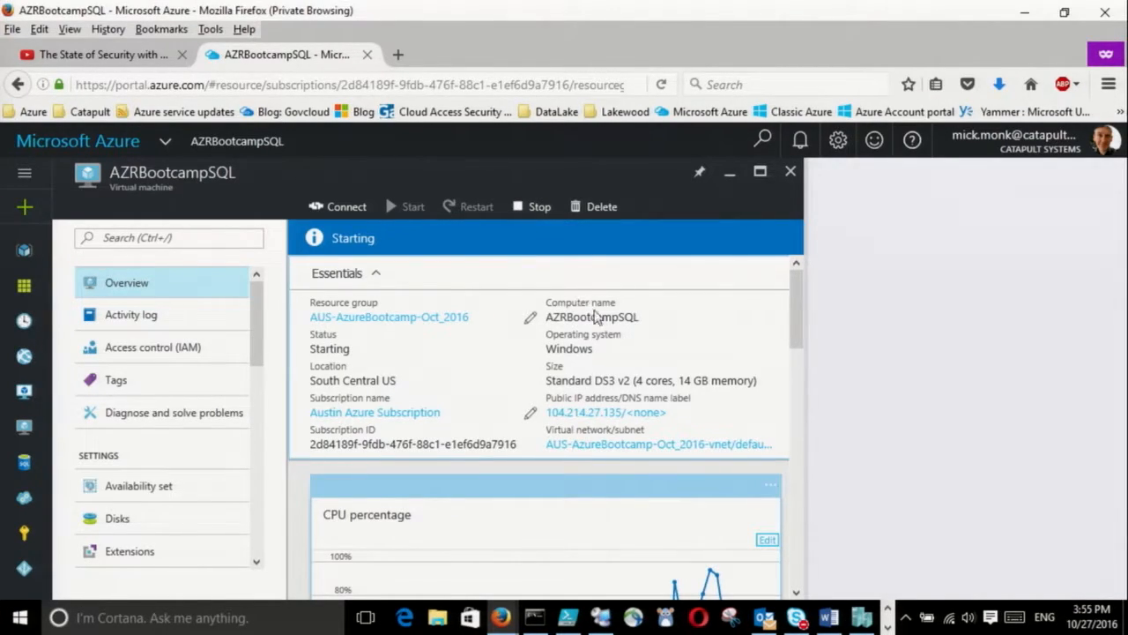
pyautogui.moveTo(753, 380)
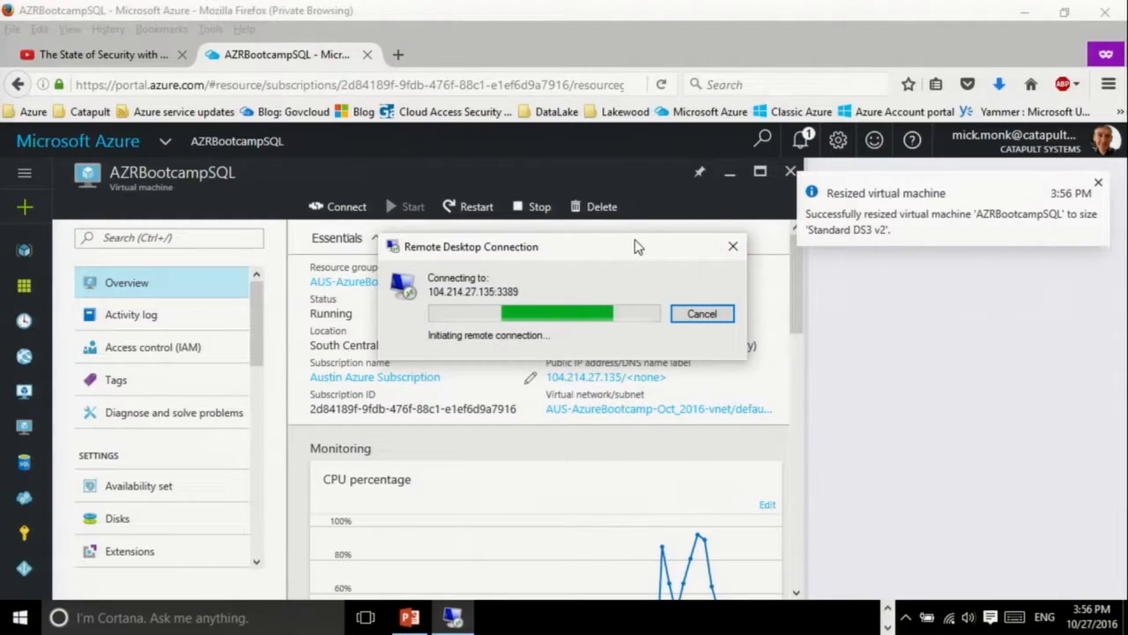
pyautogui.moveTo(637, 247); pyautogui.dragTo(520, 62)
# - Cancel the stalled remote desktop attempt, retry Connect, and close the blank connecting tab
pyautogui.click(585, 130)
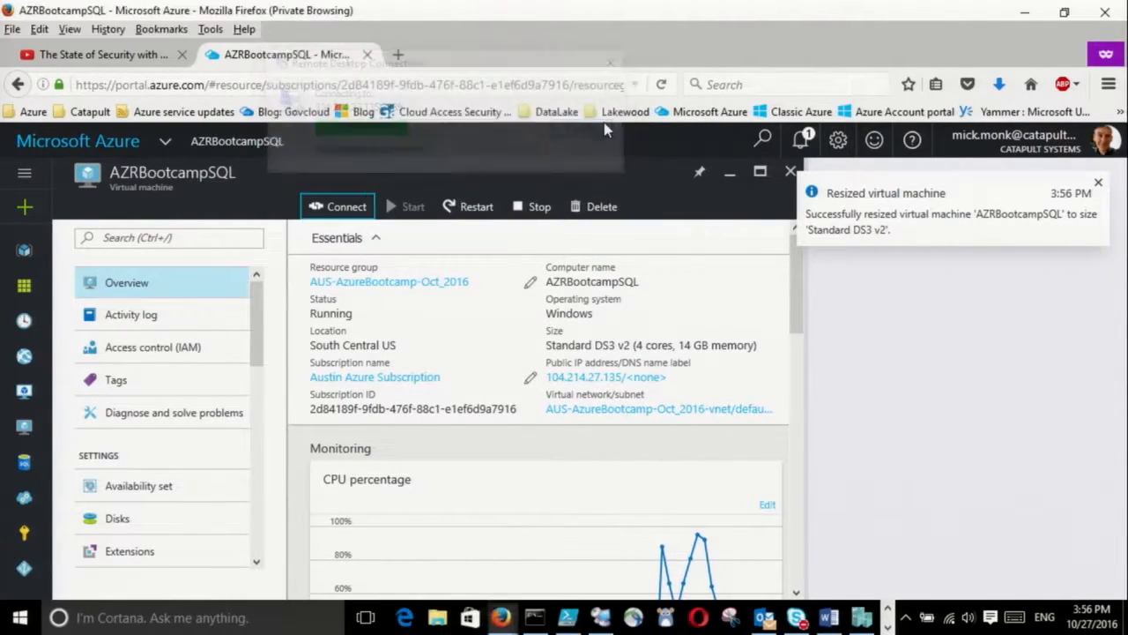
pyautogui.click(348, 210)
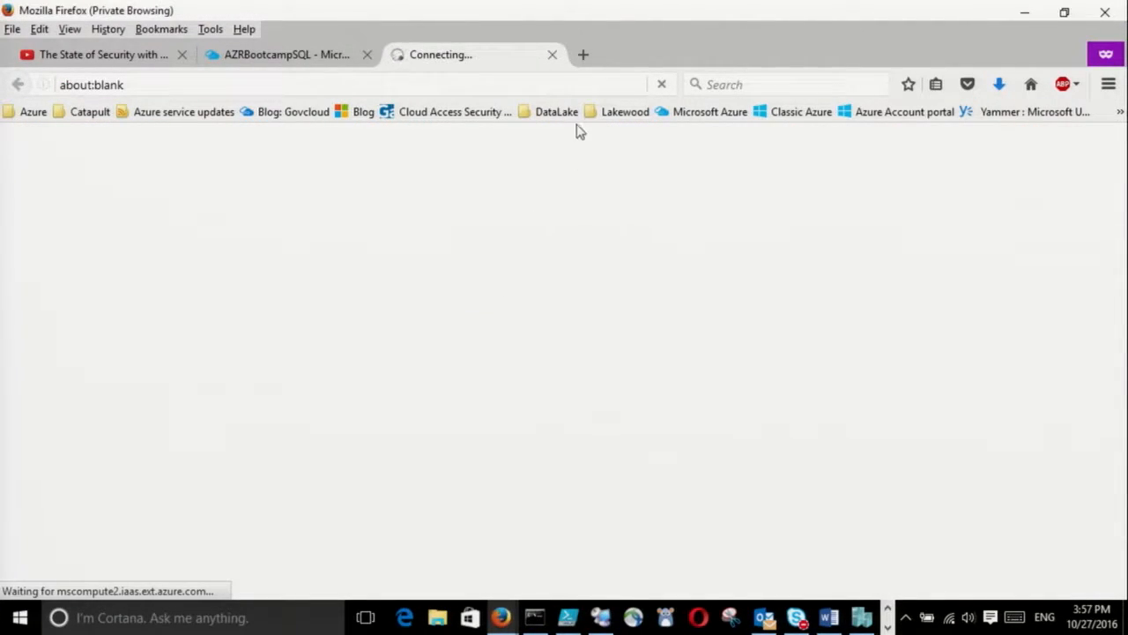
pyautogui.click(551, 54)
pyautogui.scroll(-3, 471, 494)
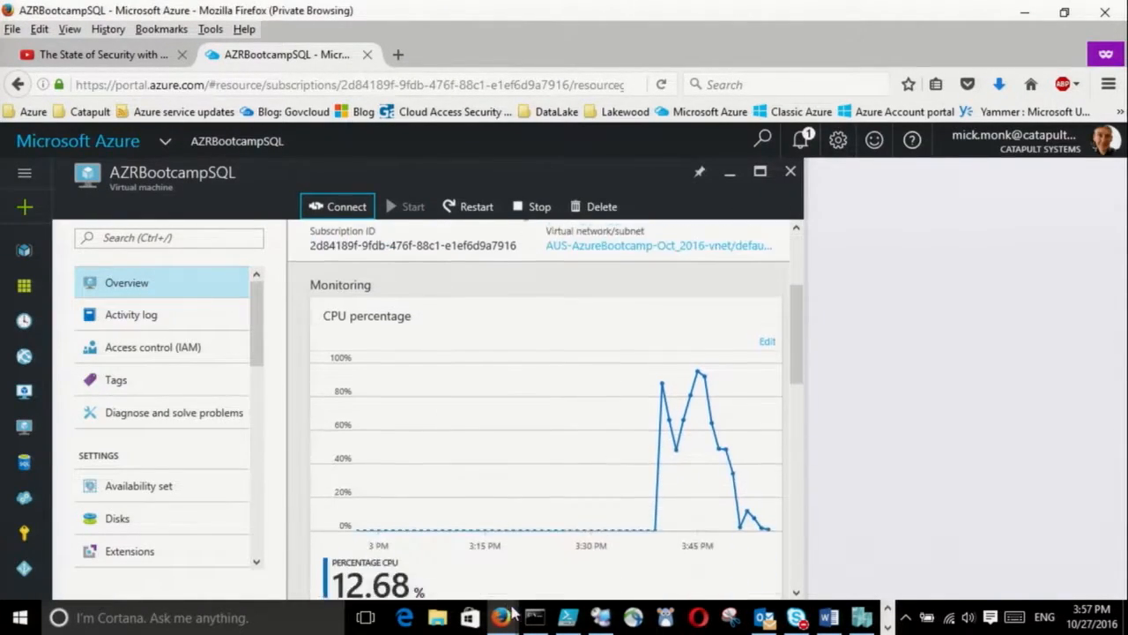
# - Open the VM's RDP file, accept the publisher warning, and sign in with the admin account's username and password
pyautogui.scroll(3, 470, 494)
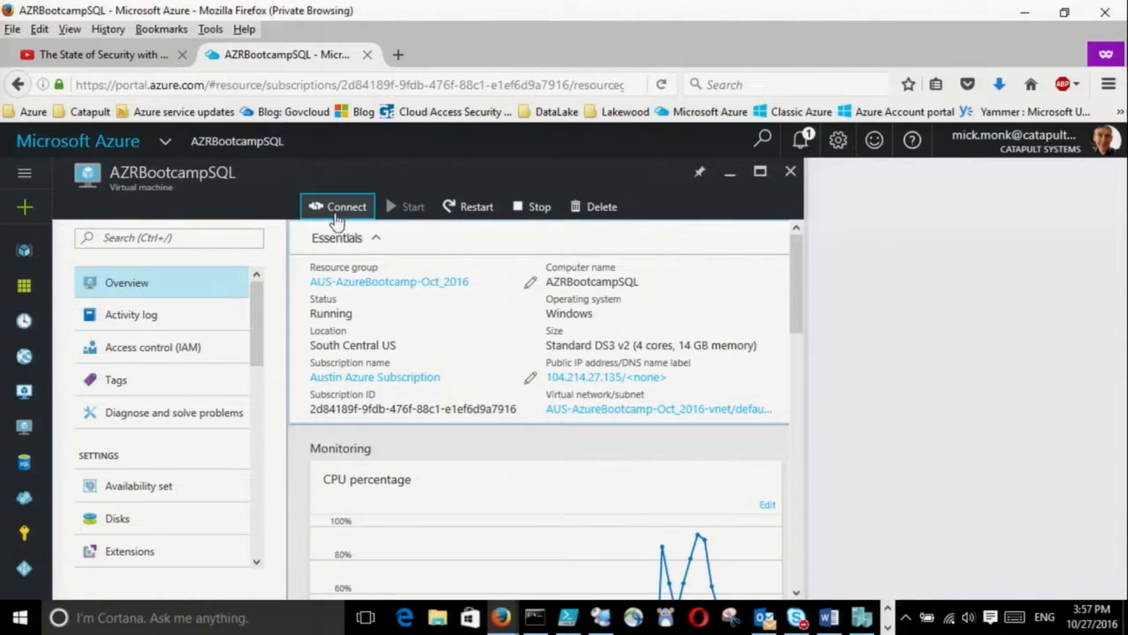
pyautogui.click(337, 207)
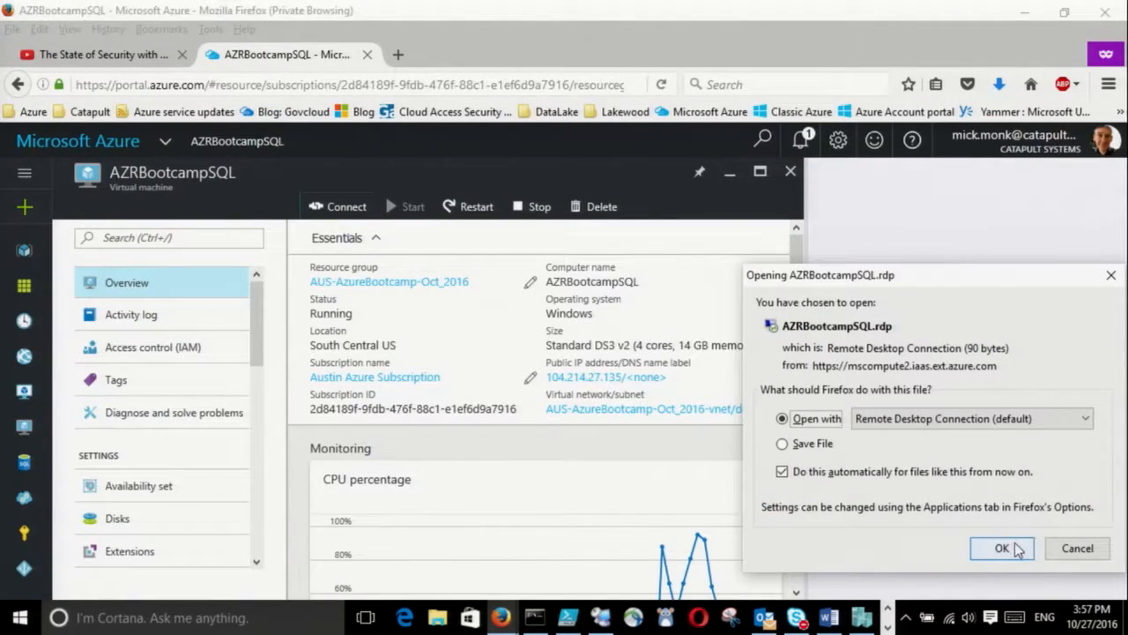
pyautogui.click(1002, 547)
pyautogui.click(665, 403)
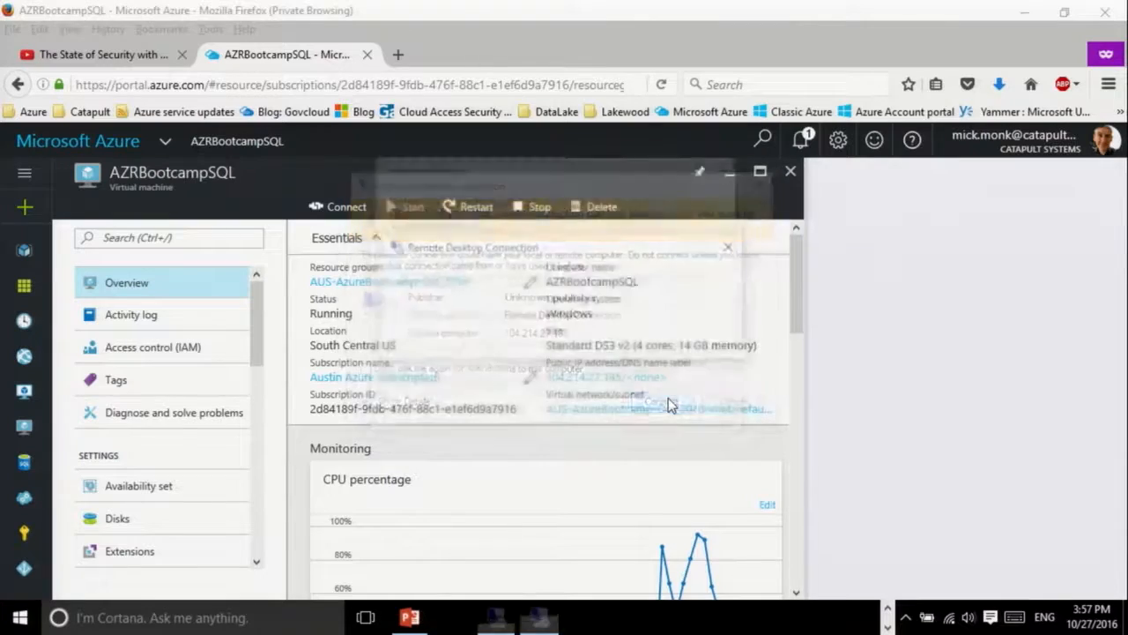
pyautogui.click(547, 292)
pyautogui.write('a')
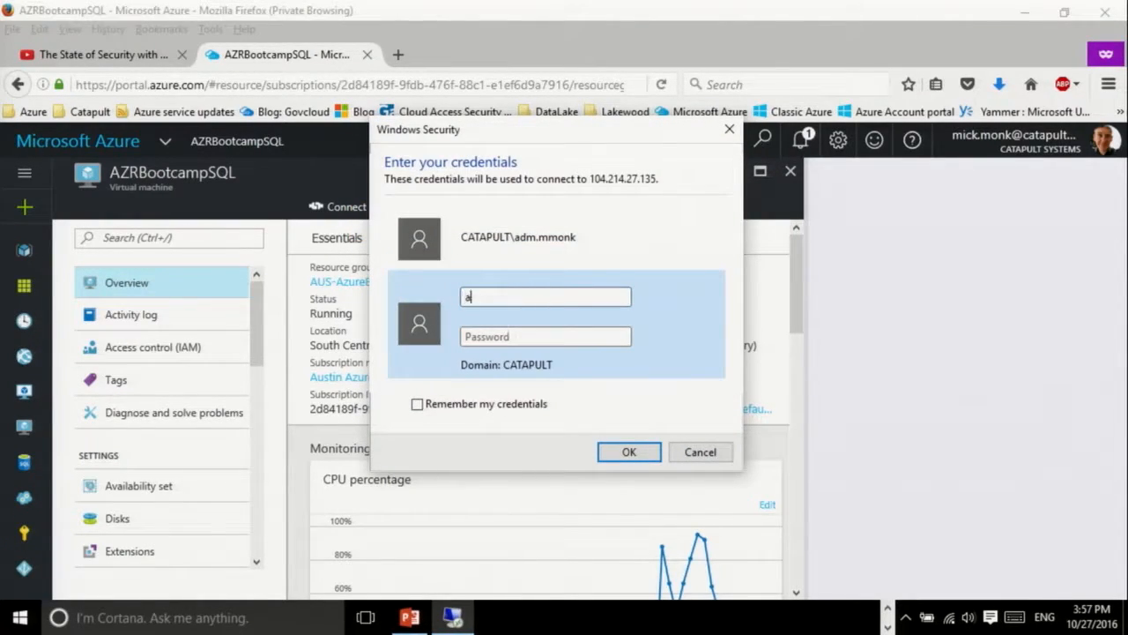
pyautogui.write('dm.mmonk')
pyautogui.press('Tab')
pyautogui.write('••••')
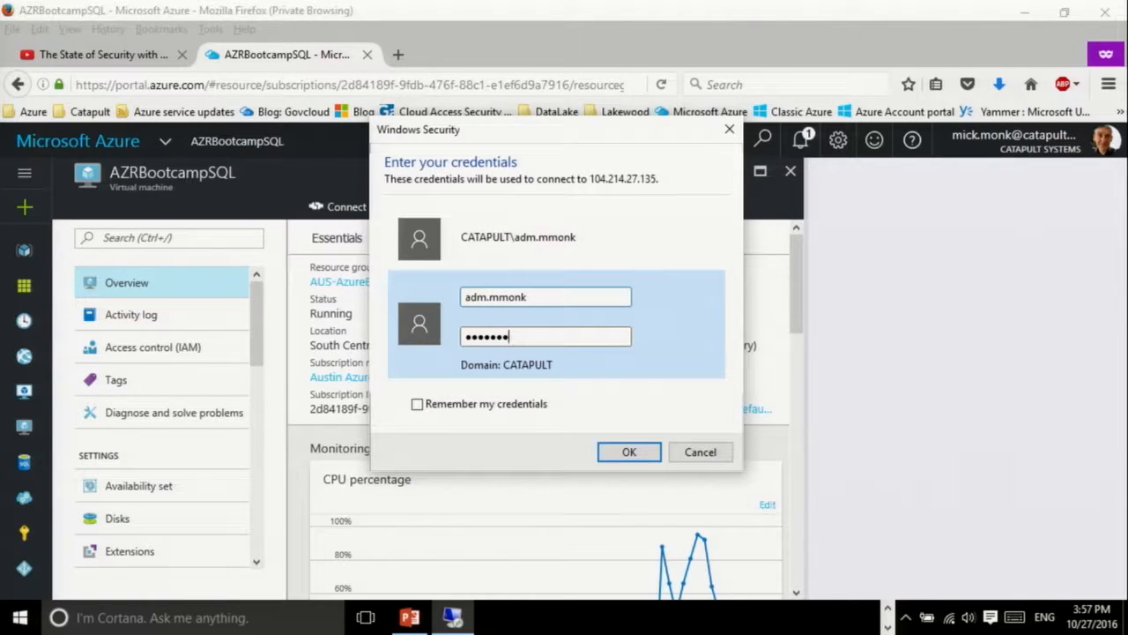
pyautogui.press('Return')
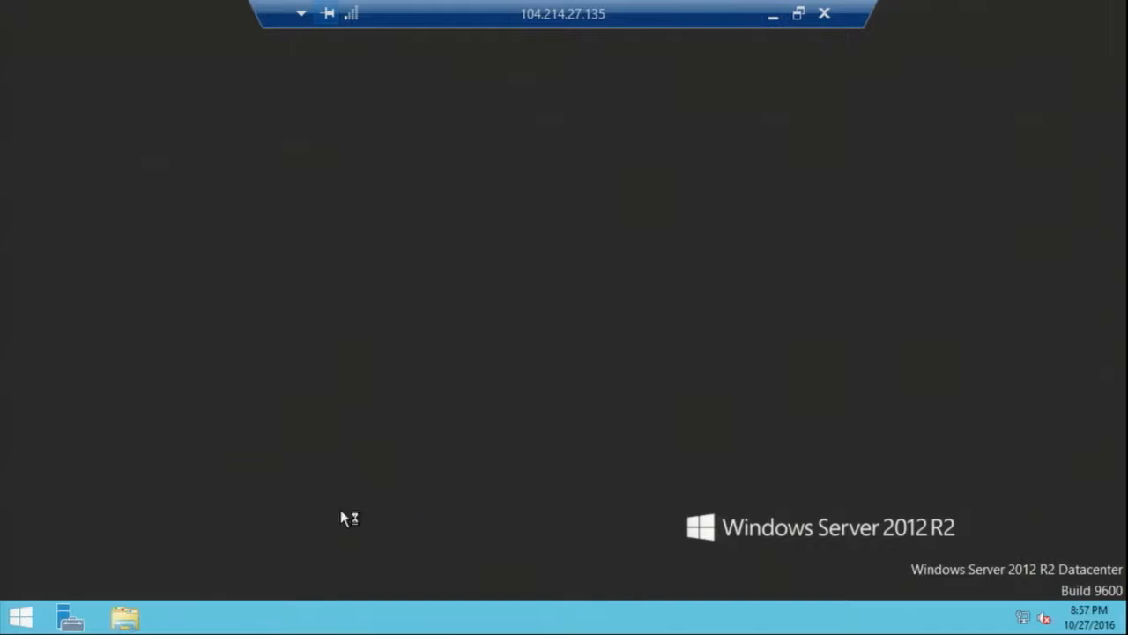
# - Check in Task Manager's Performance view that the server has 4 virtual processors and 14 GB RAM
pyautogui.rightClick(575, 632)
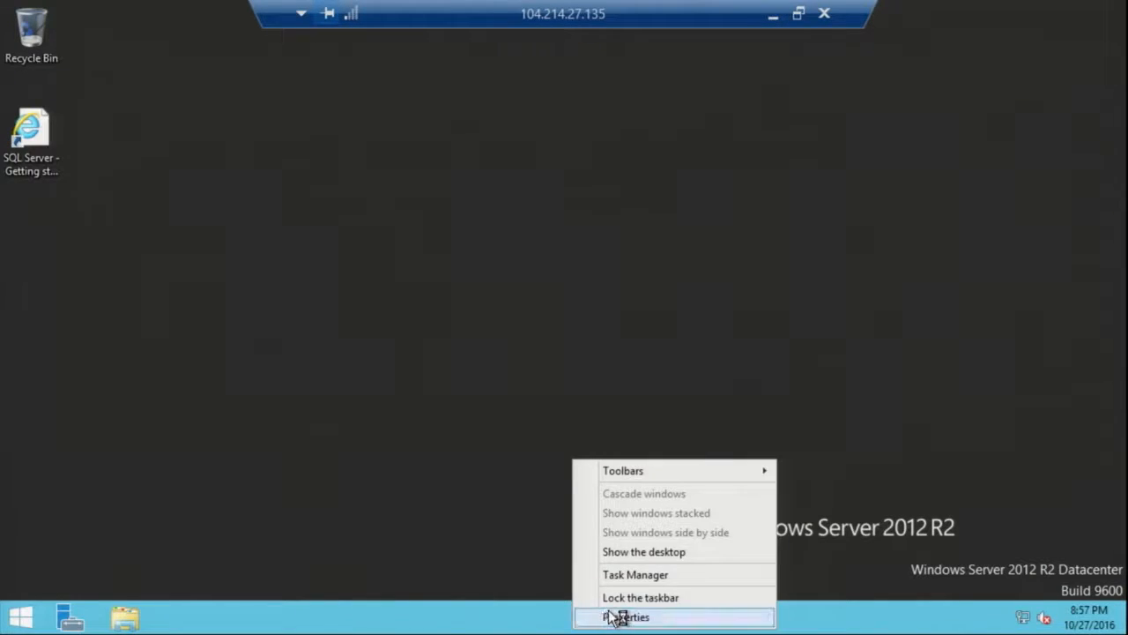
pyautogui.click(650, 578)
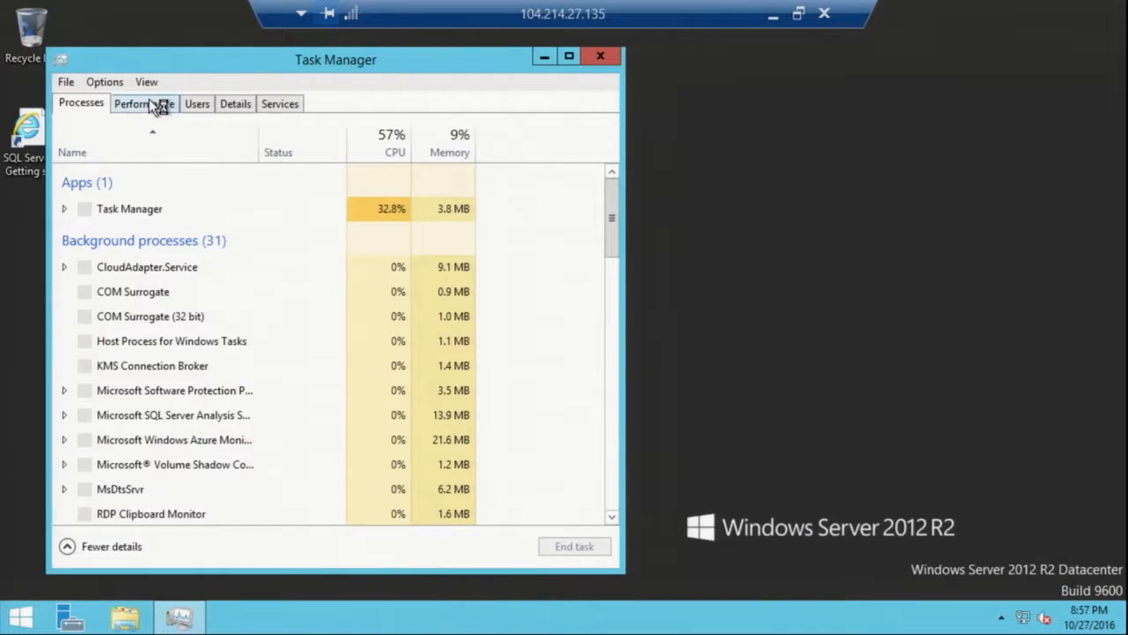
pyautogui.click(149, 100)
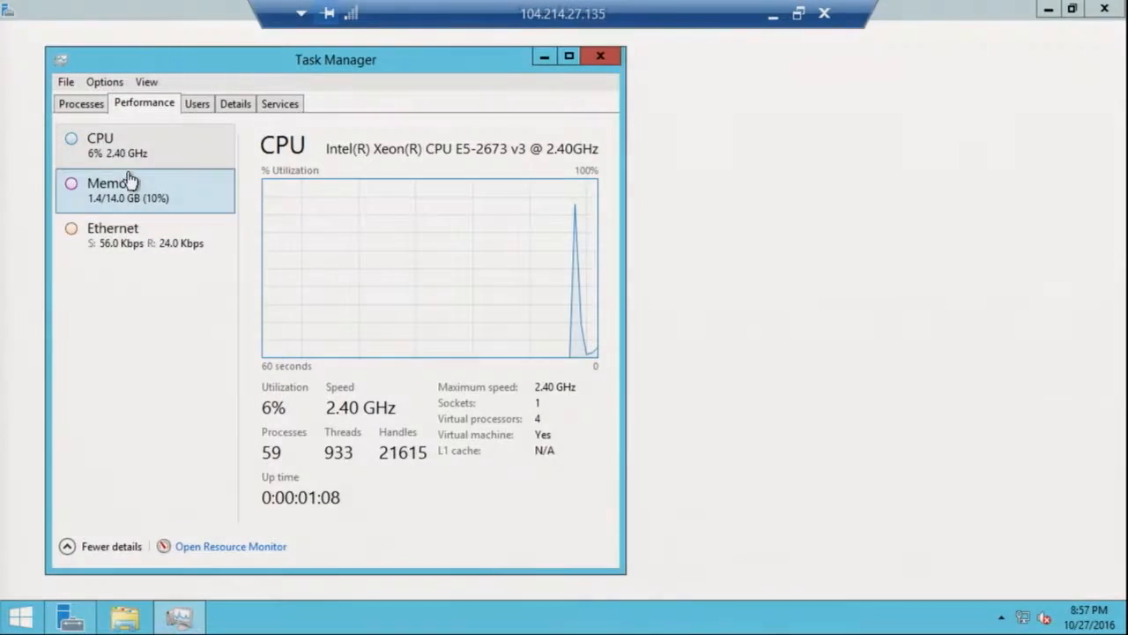
pyautogui.click(137, 150)
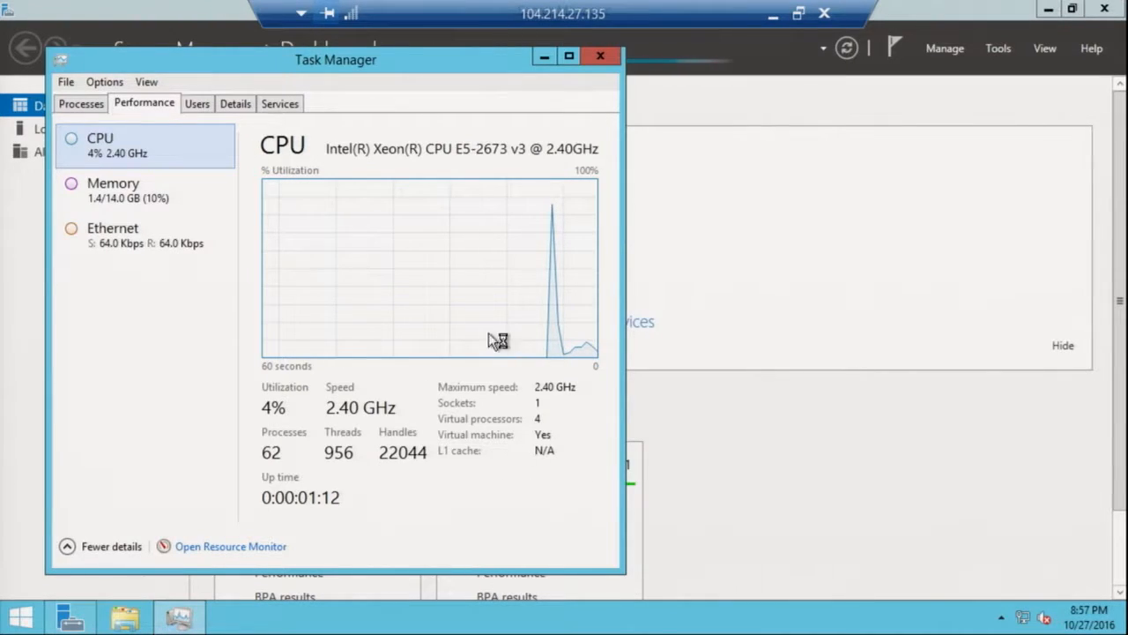
pyautogui.click(597, 55)
# - Show Local Server properties in Server Manager and launch Computer Management from Tools
pyautogui.click(89, 128)
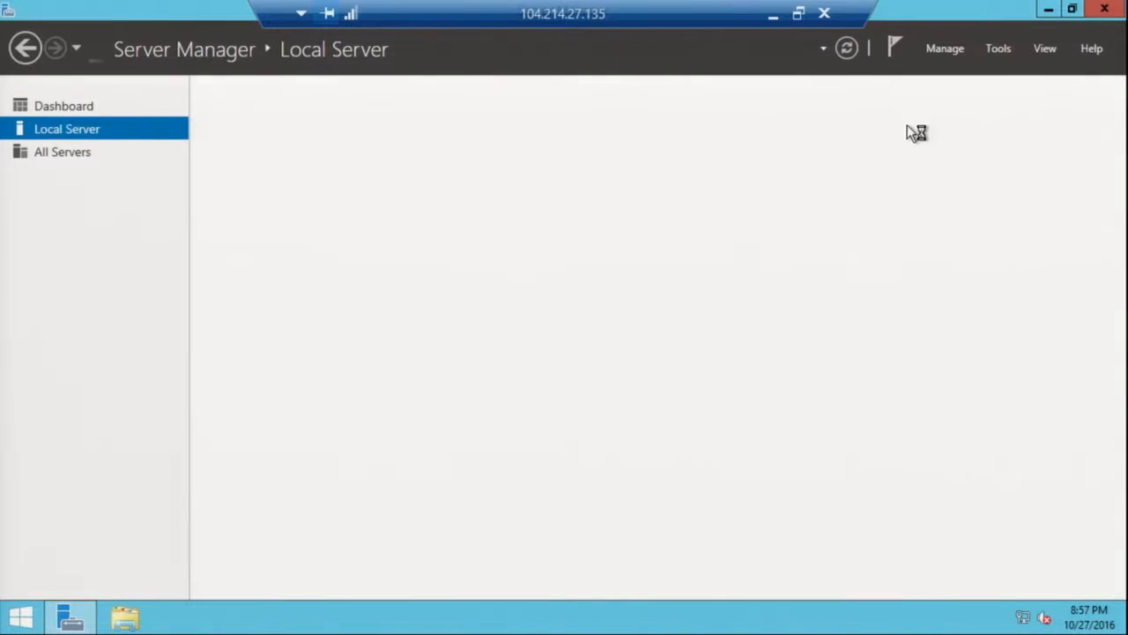
pyautogui.click(992, 51)
pyautogui.click(998, 50)
pyautogui.click(998, 49)
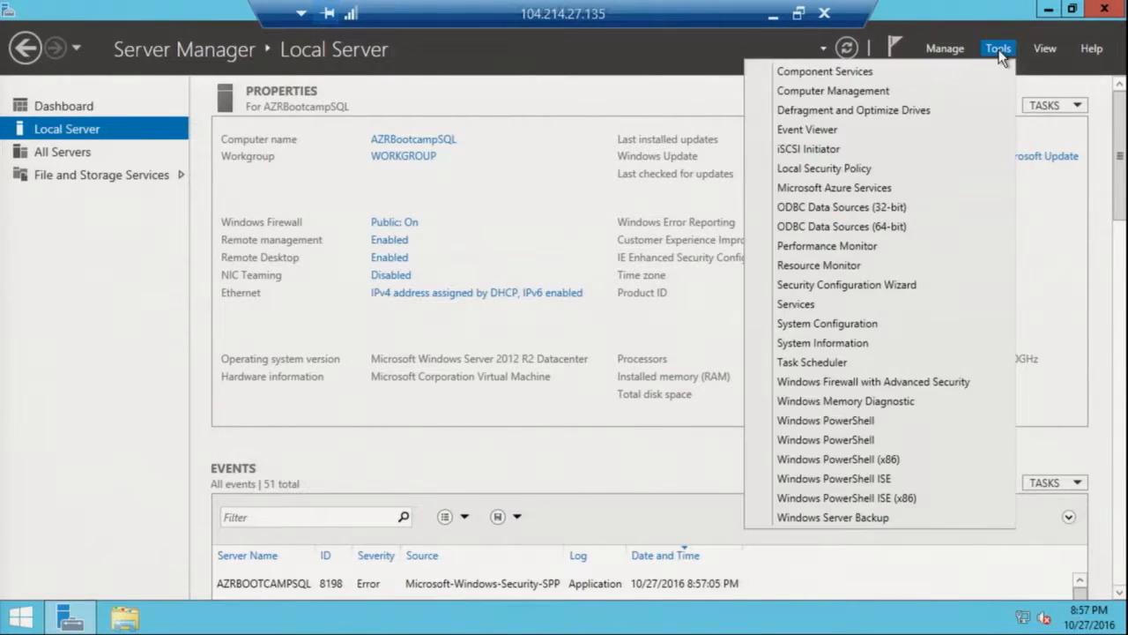
pyautogui.click(886, 86)
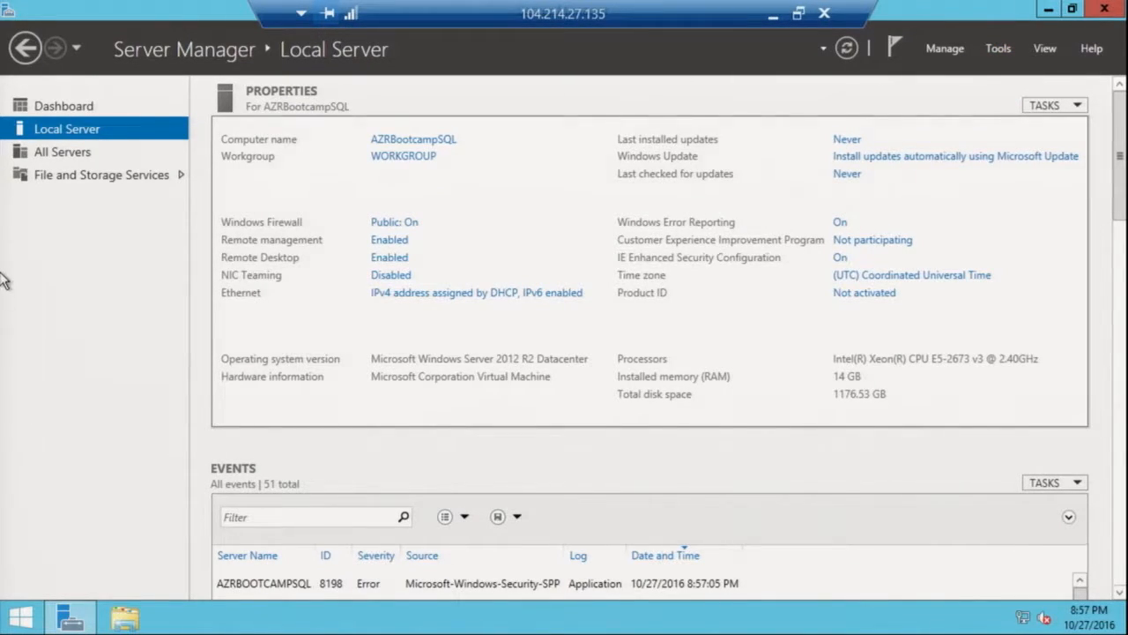
# - Open Disk Management and initialize Disk 3 with MBR partitioning
pyautogui.click(123, 175)
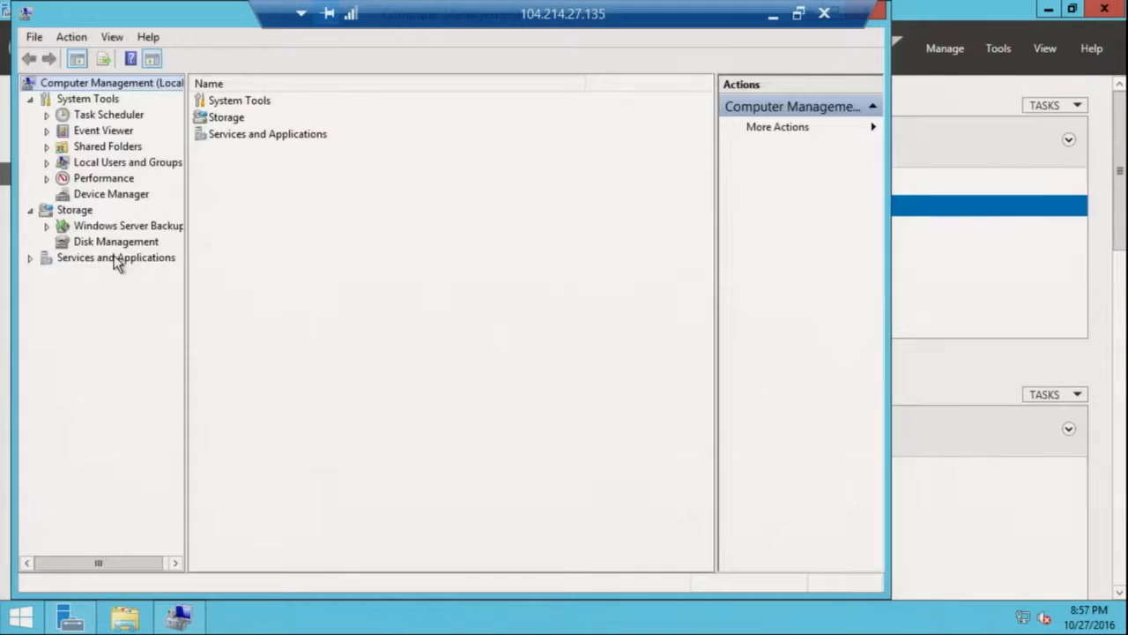
pyautogui.moveTo(68, 12); pyautogui.dragTo(191, 45)
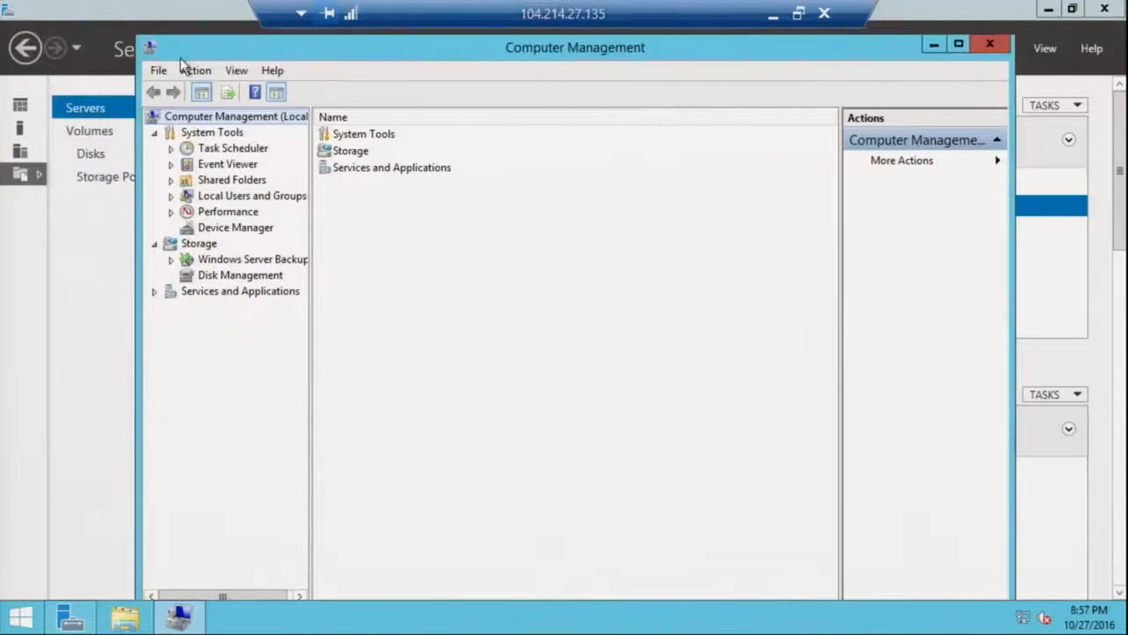
pyautogui.click(214, 277)
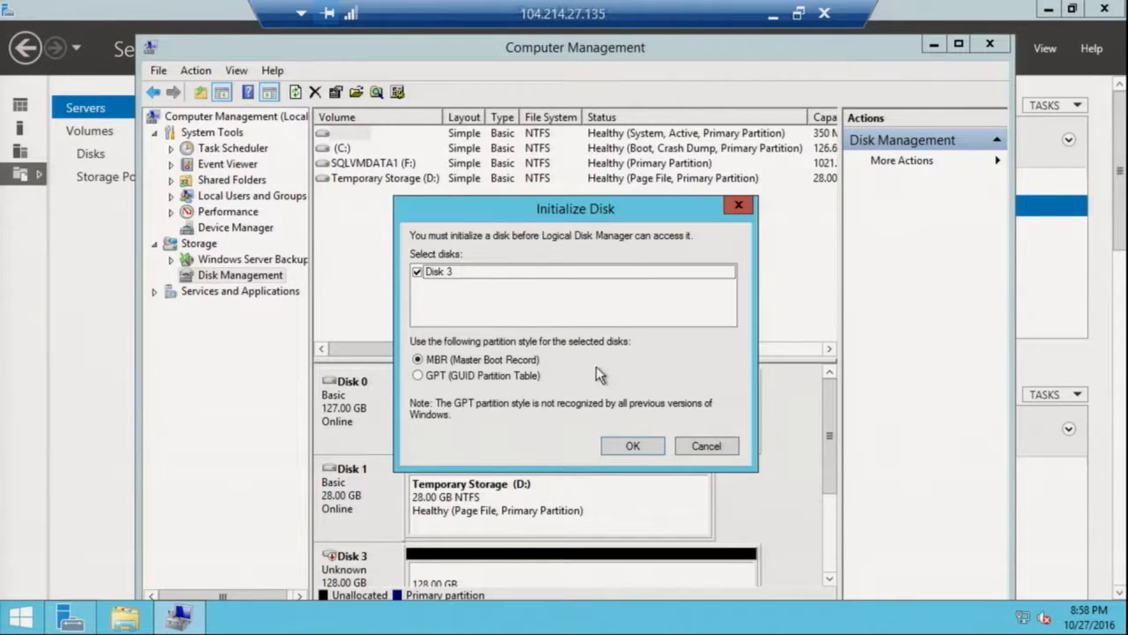
pyautogui.click(630, 449)
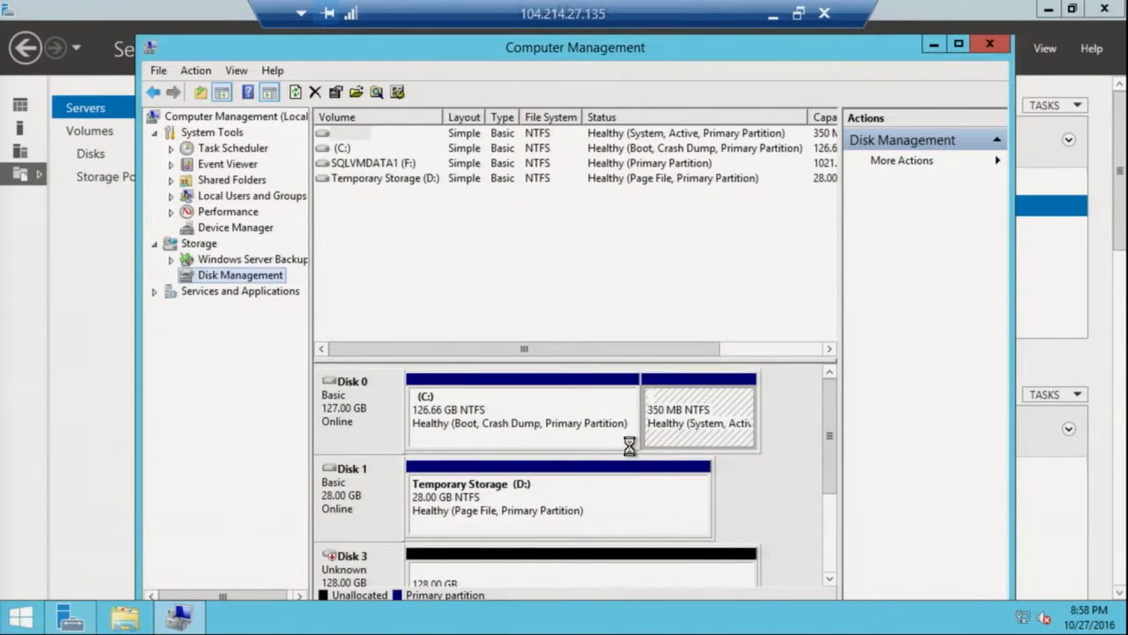
# - Create a new simple volume on Disk 3's 128 GB unallocated space, keeping drive letter E
pyautogui.scroll(-1, 831, 531)
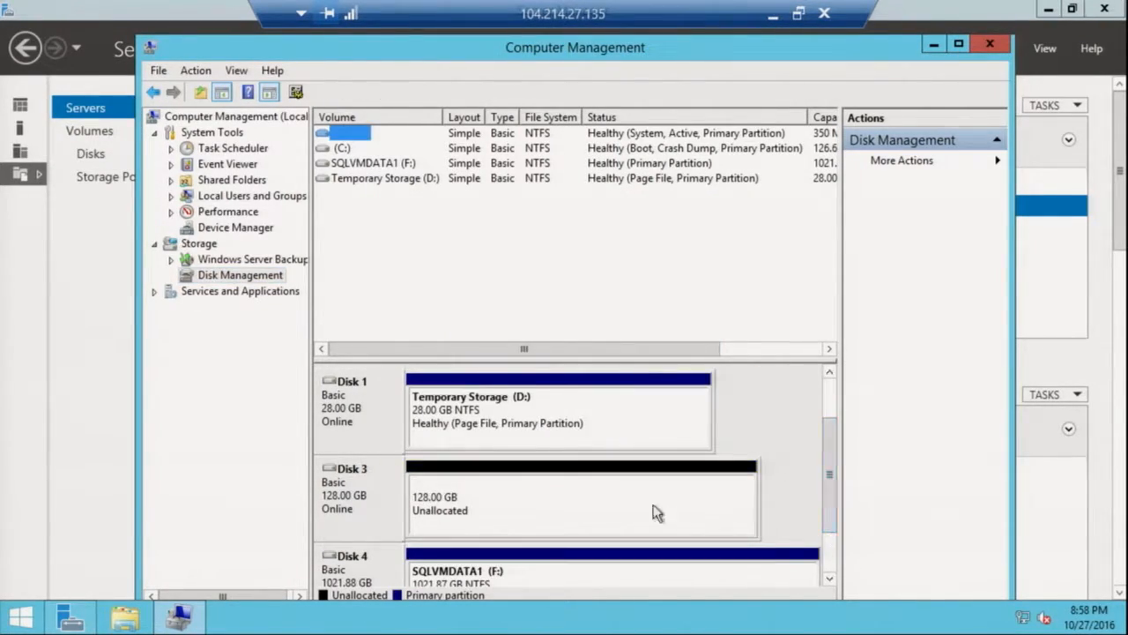
pyautogui.click(597, 479)
pyautogui.rightClick(586, 476)
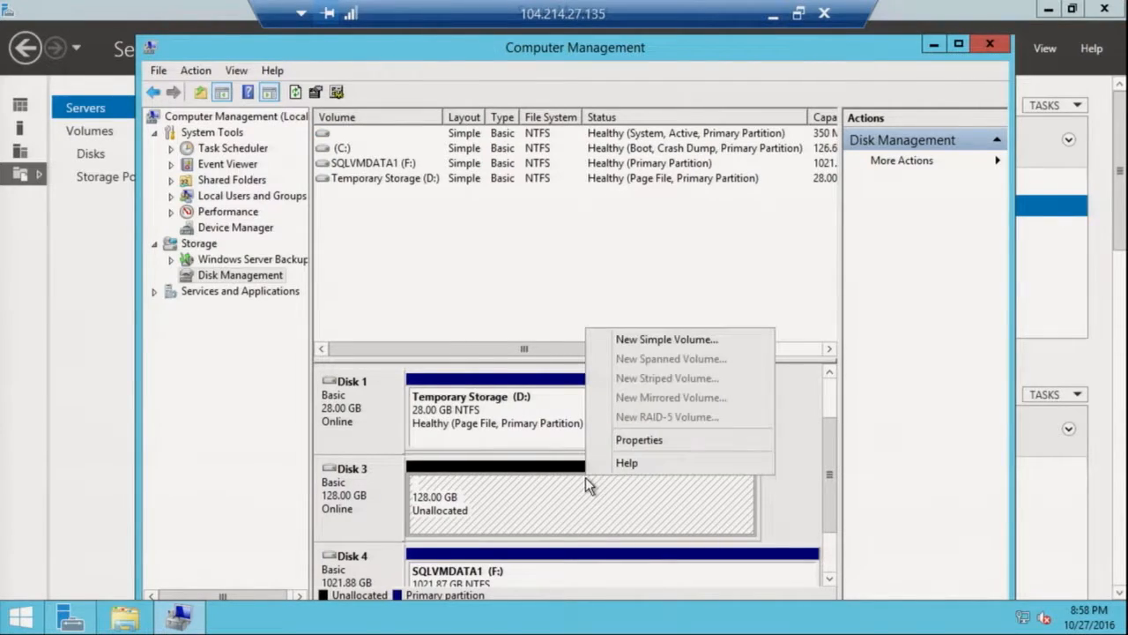
pyautogui.click(666, 341)
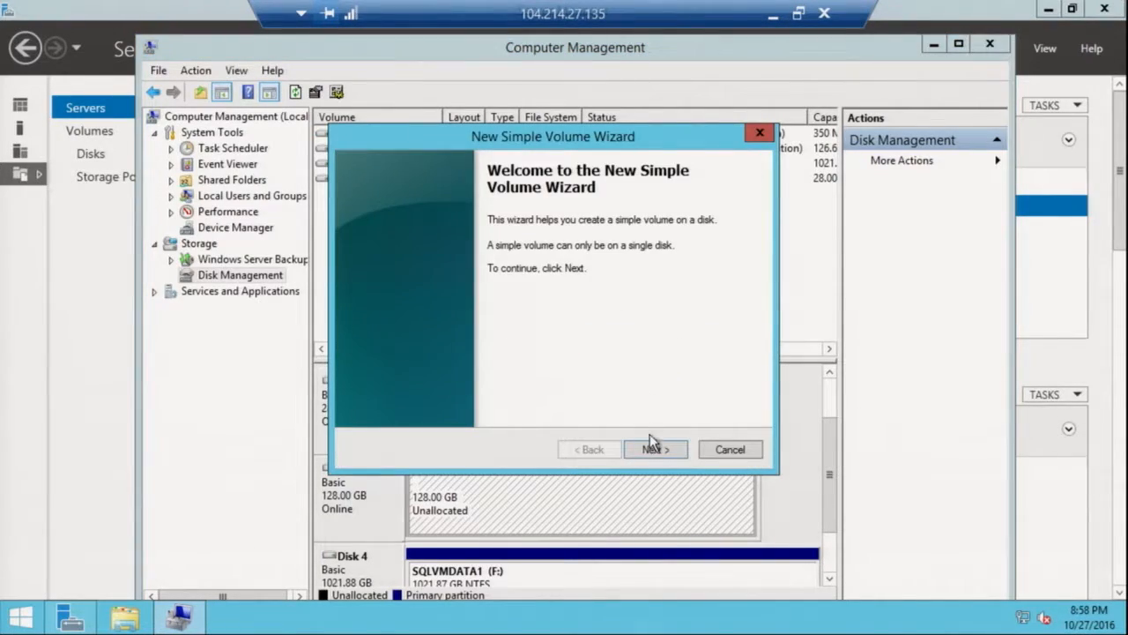
pyautogui.click(654, 450)
pyautogui.click(653, 450)
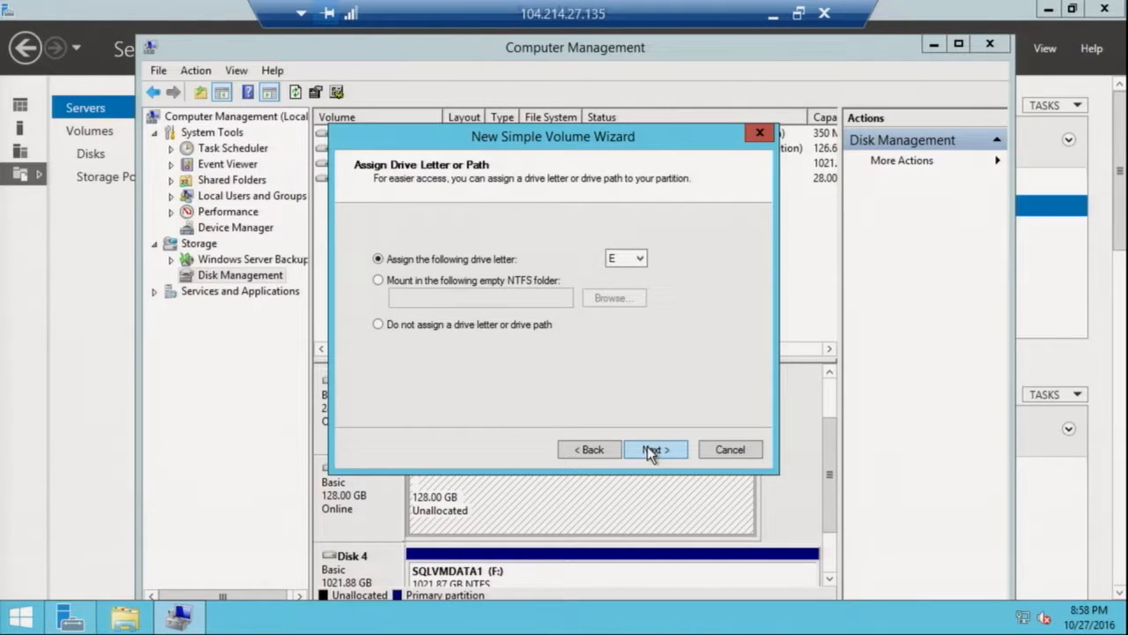
pyautogui.click(646, 263)
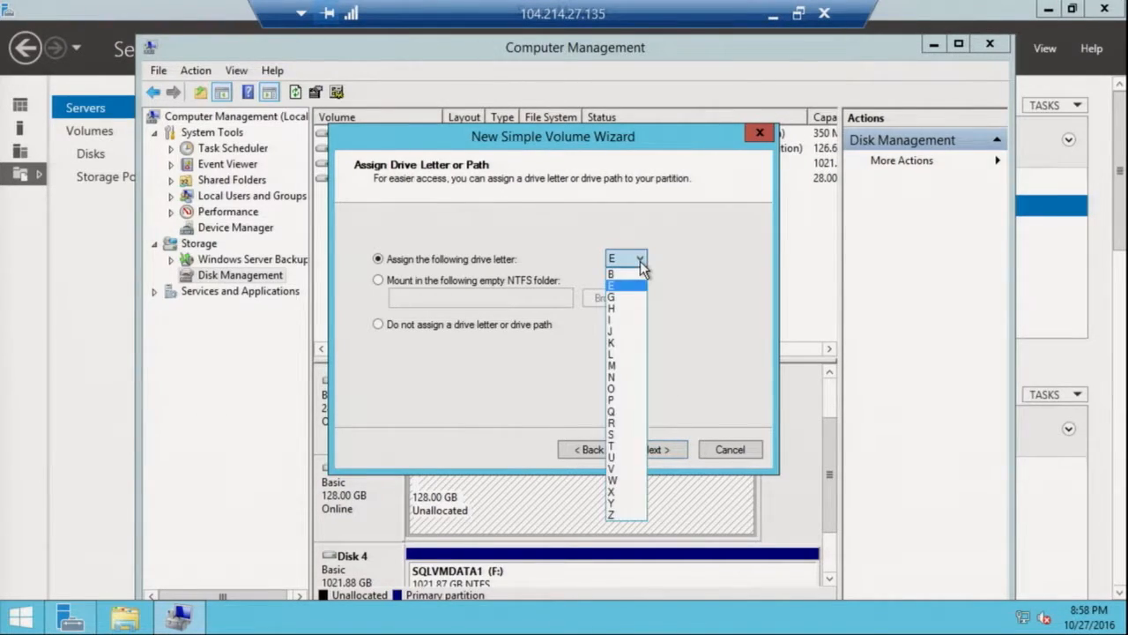
pyautogui.click(625, 270)
pyautogui.click(664, 453)
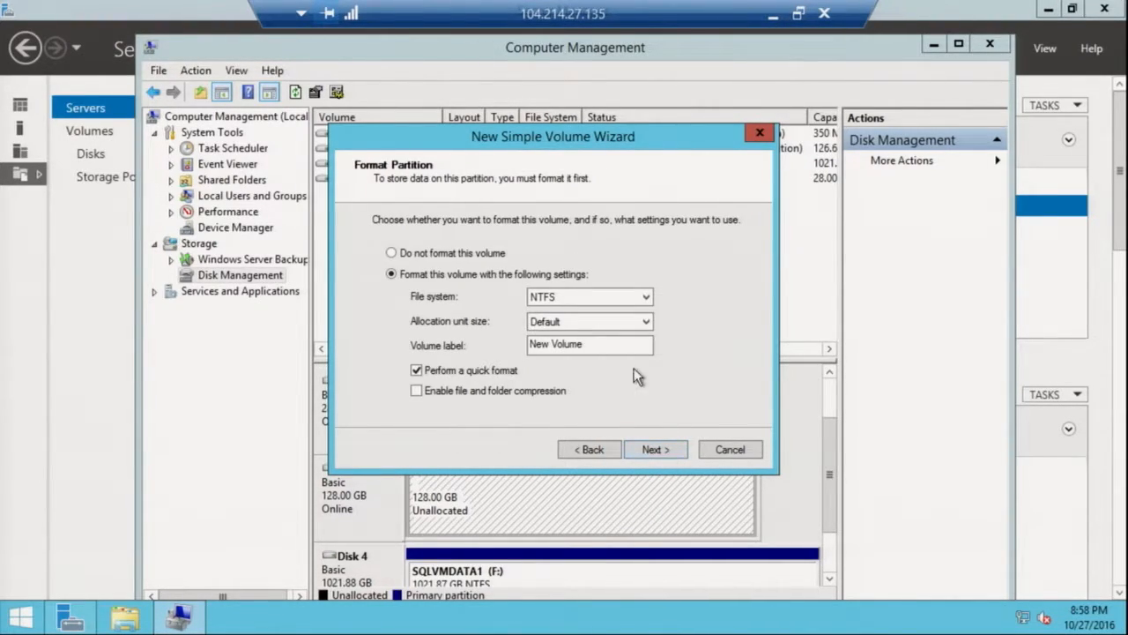
# - Format the volume with 64K allocation units and label SQL Data, and finish the wizard
pyautogui.moveTo(615, 344); pyautogui.dragTo(461, 350)
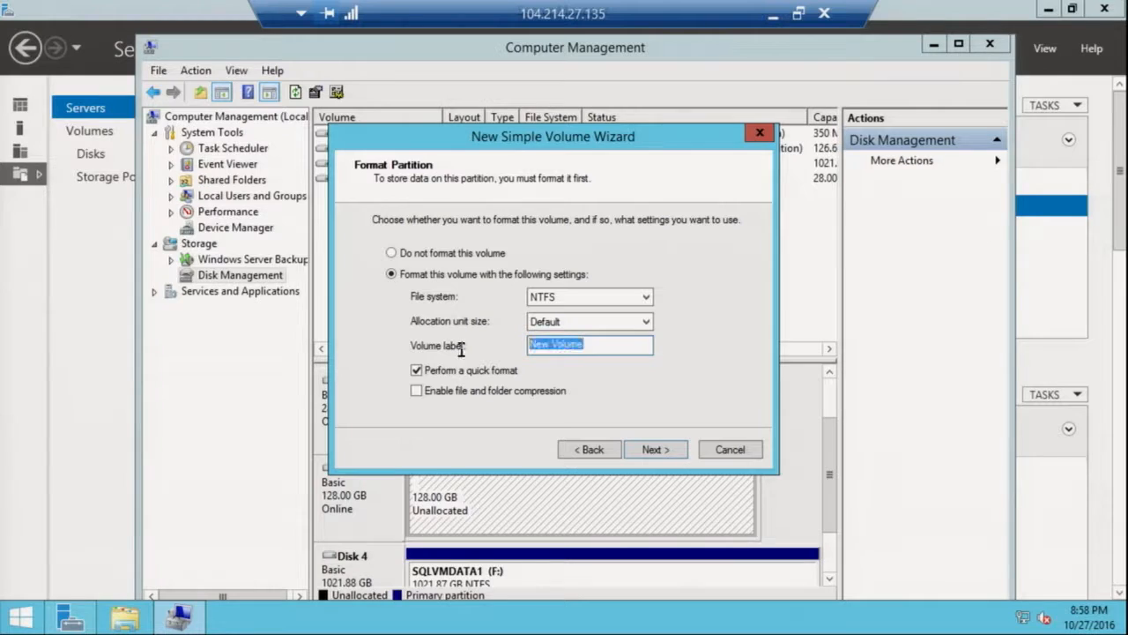
pyautogui.click(586, 323)
pyautogui.click(542, 429)
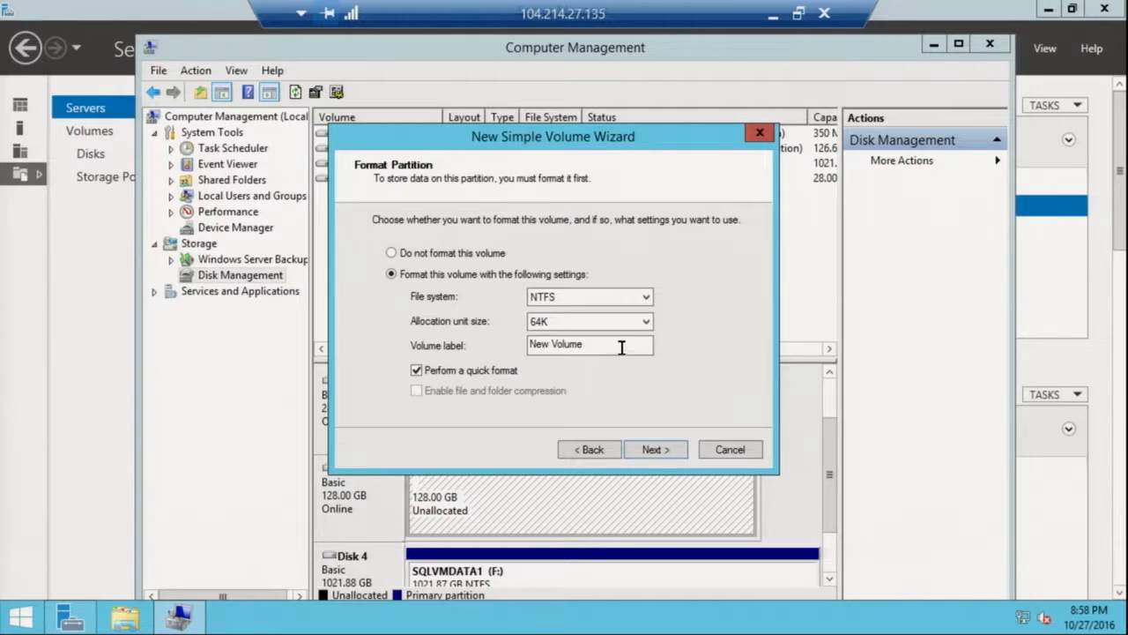
pyautogui.moveTo(621, 347); pyautogui.dragTo(332, 355)
pyautogui.write('SQ')
pyautogui.press('Return')
pyautogui.click(679, 449)
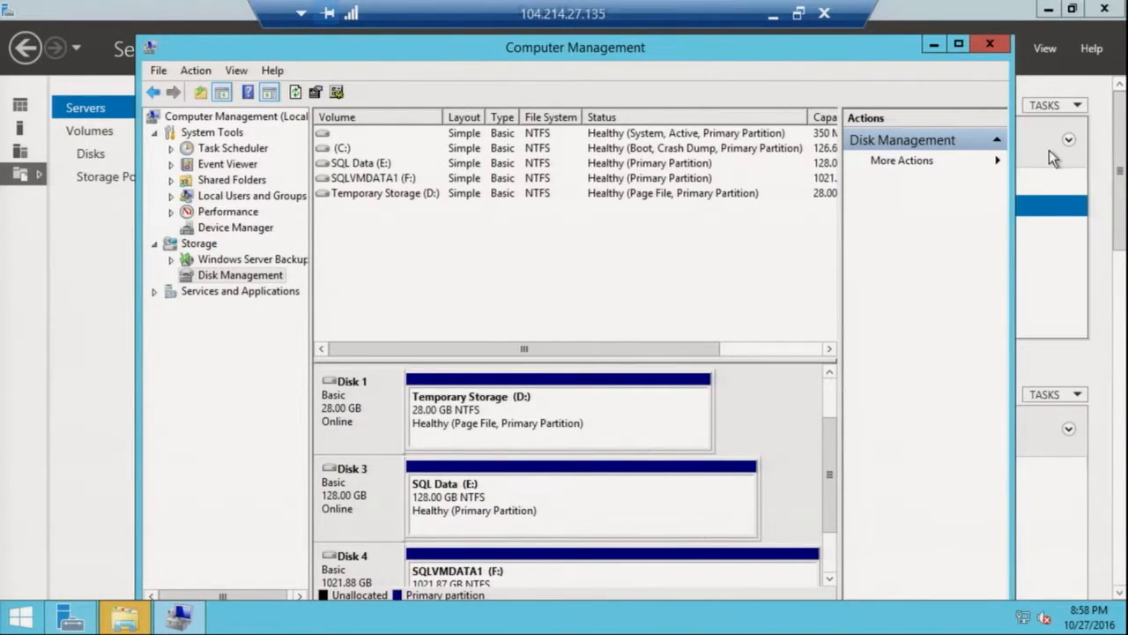
# - Close Computer Management and dismiss the leftover format prompts for drive E
pyautogui.click(990, 43)
pyautogui.click(579, 325)
pyautogui.click(275, 85)
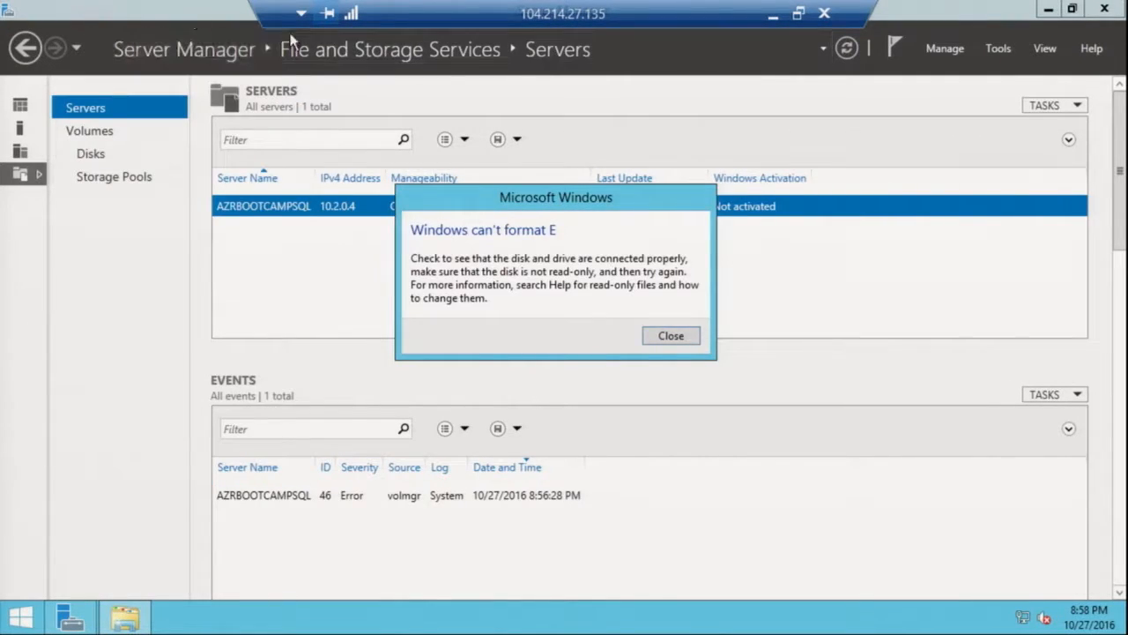
pyautogui.click(680, 335)
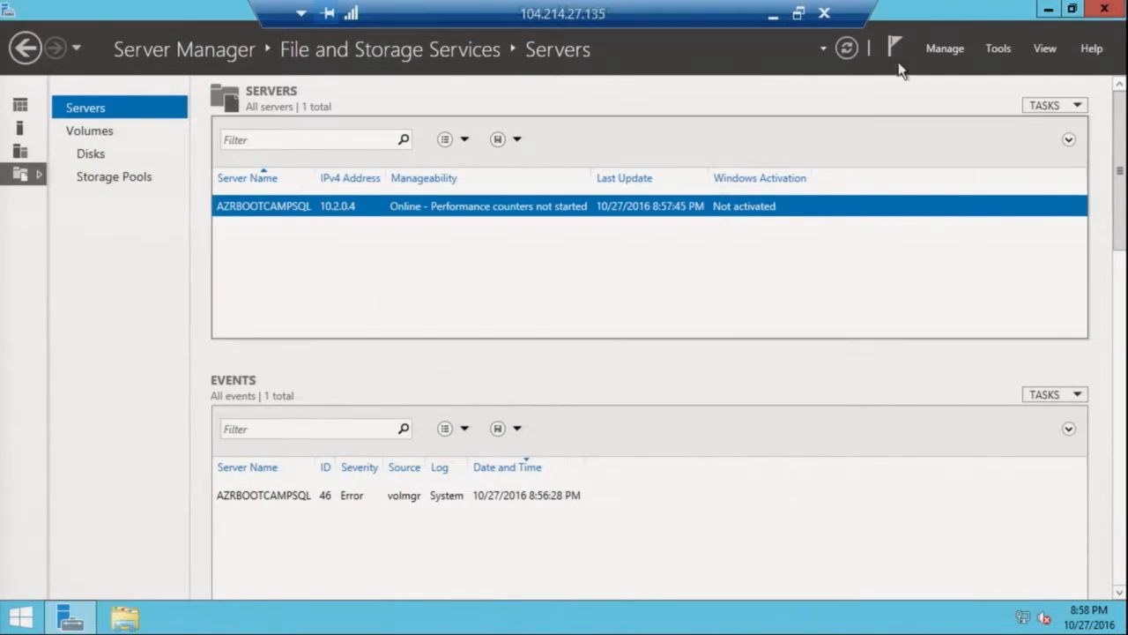
pyautogui.click(1071, 9)
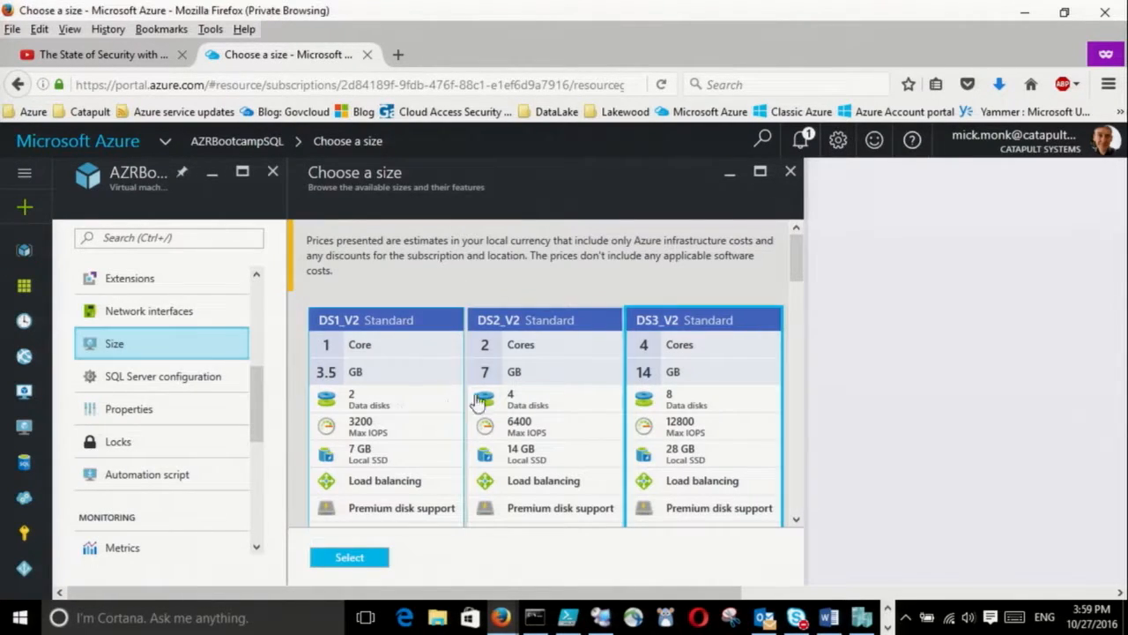
# - Apply the F4S Standard size (4 cores, 8 GB, 165.75 USD/month) to AZRBootcampSQL instead of F16S
pyautogui.moveTo(799, 261); pyautogui.dragTo(809, 513)
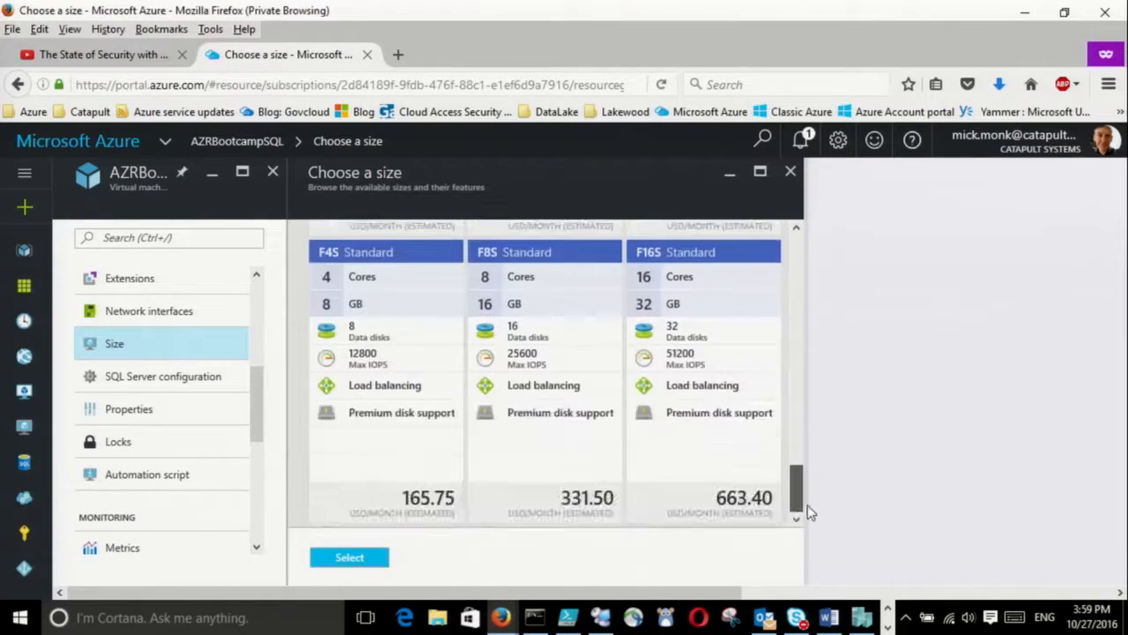
pyautogui.click(688, 357)
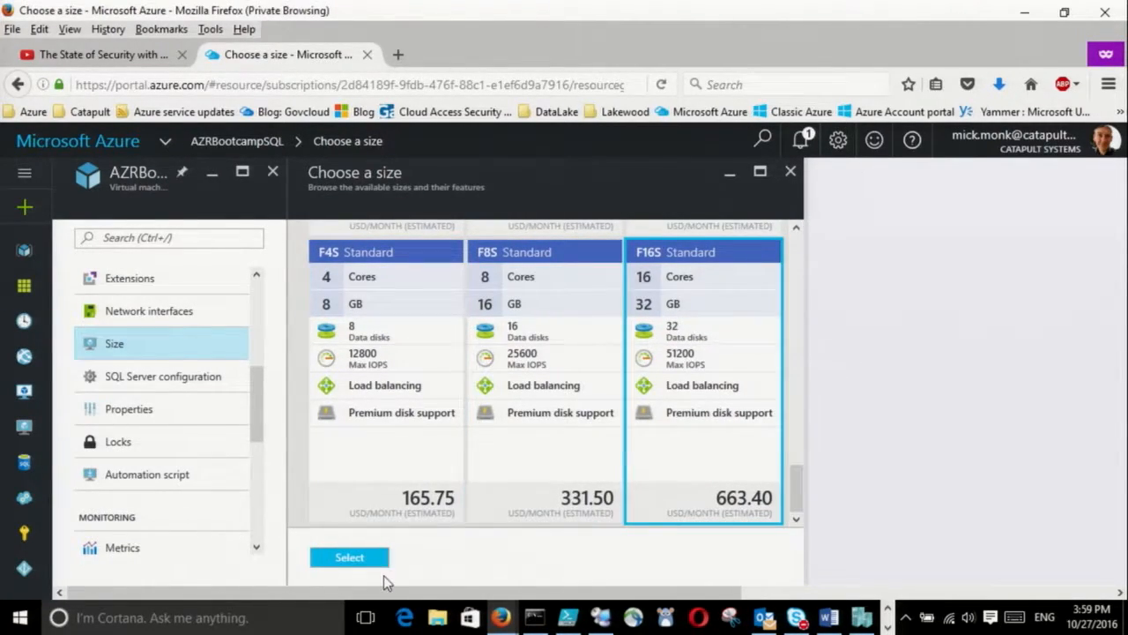
pyautogui.click(396, 399)
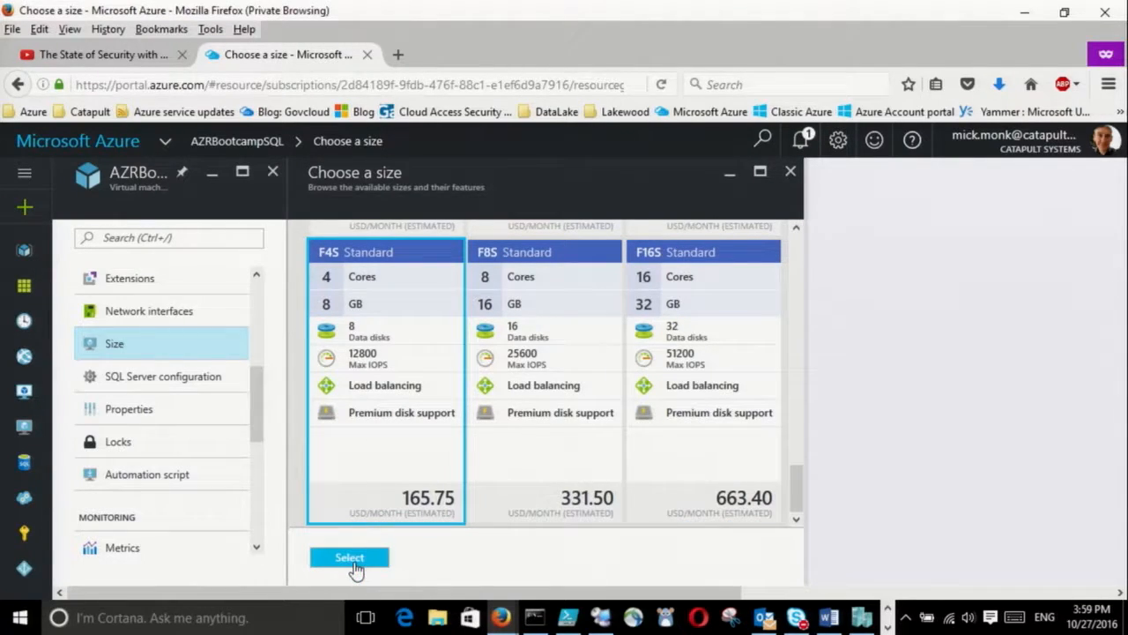
pyautogui.click(356, 564)
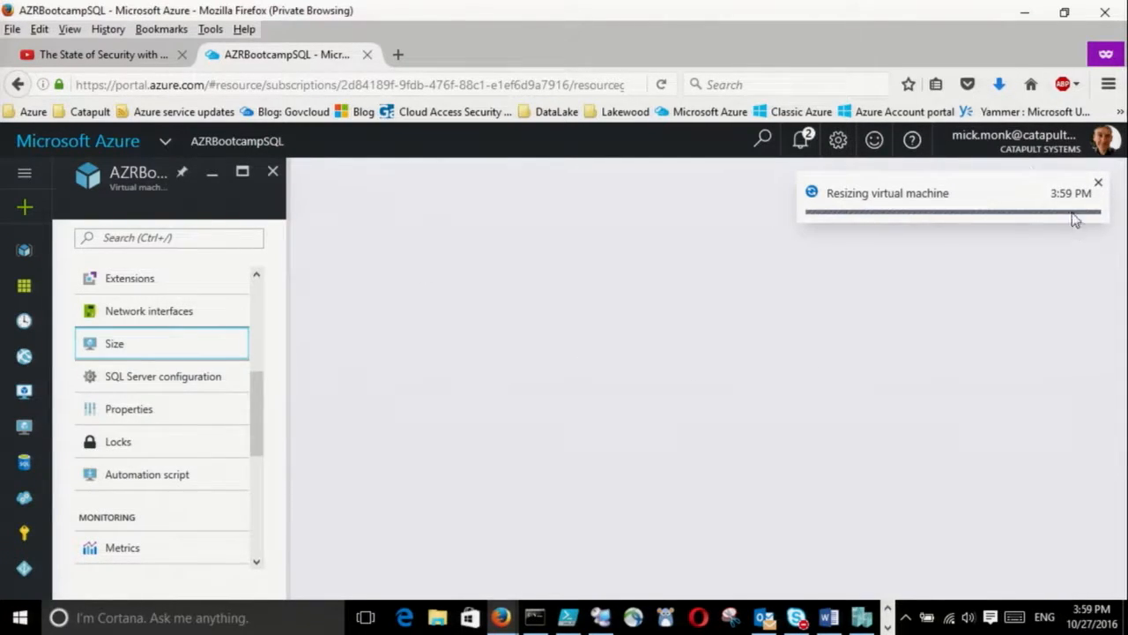
# - Dismiss the resizing notification and check the resize progress in the notifications list
pyautogui.click(1099, 182)
pyautogui.click(800, 139)
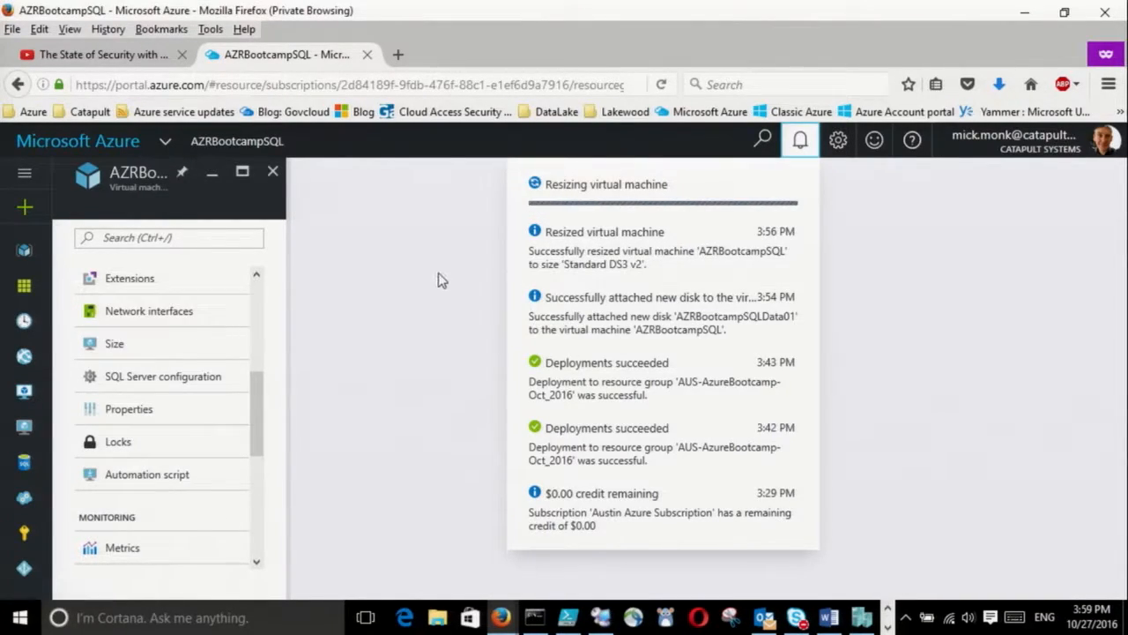
pyautogui.click(252, 351)
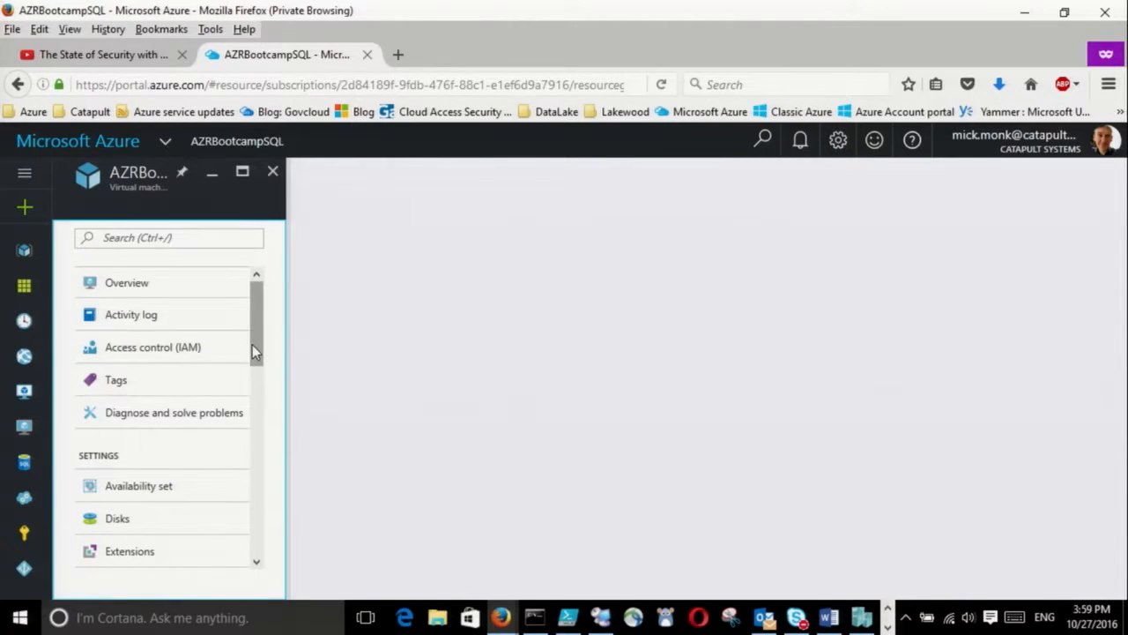
# - Stop the now Standard F4s AZRBootcampSQL VM from its Overview and confirm
pyautogui.click(158, 282)
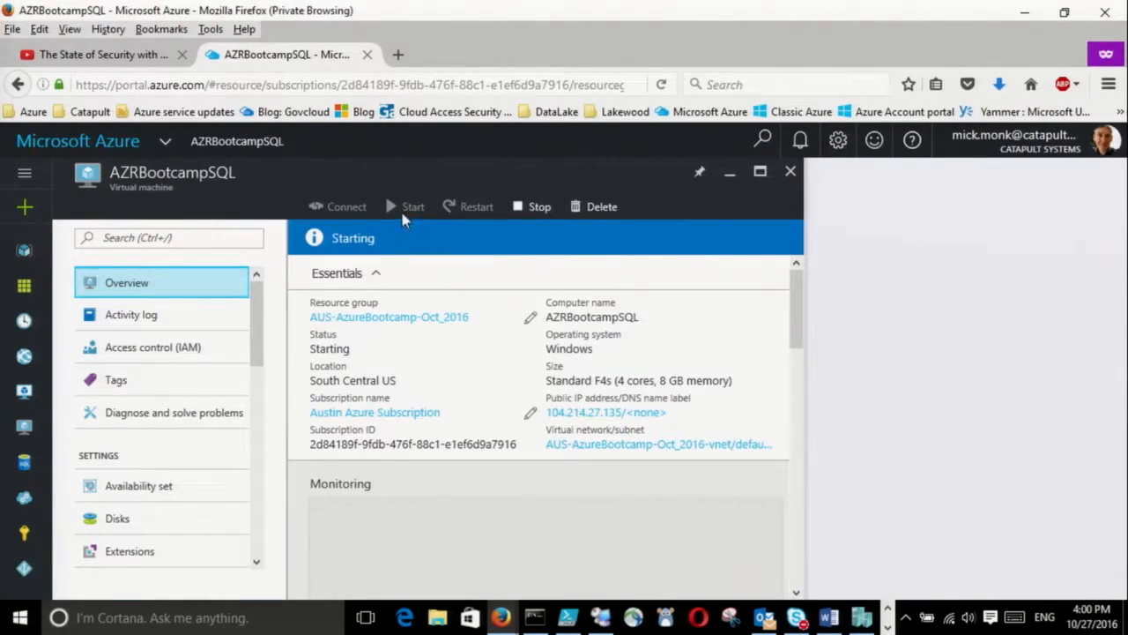
pyautogui.click(534, 211)
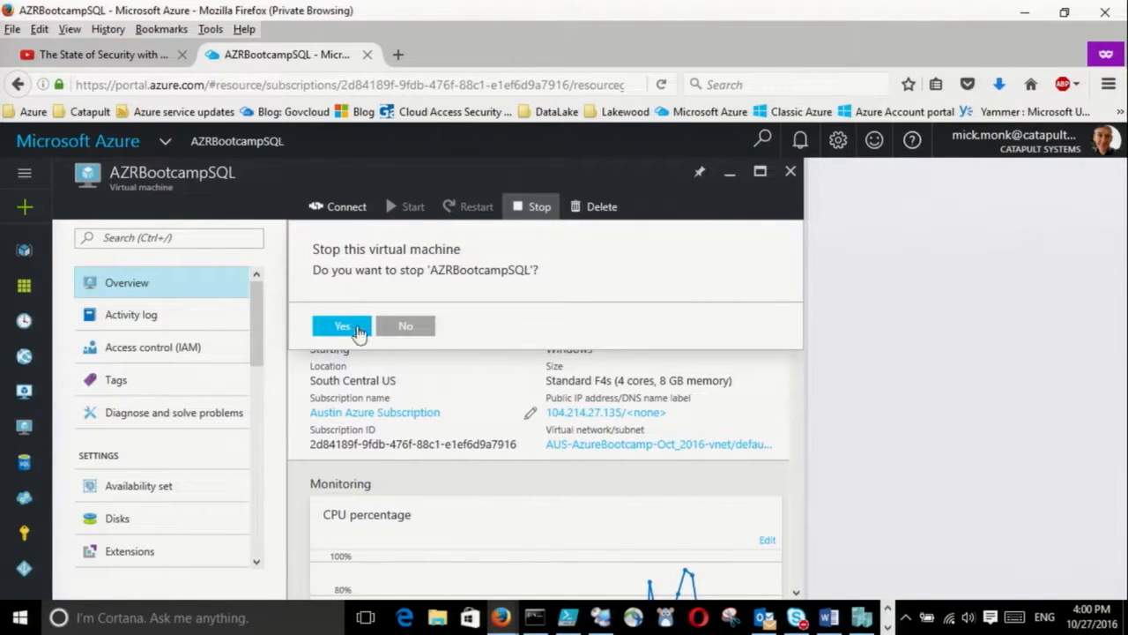
pyautogui.click(351, 326)
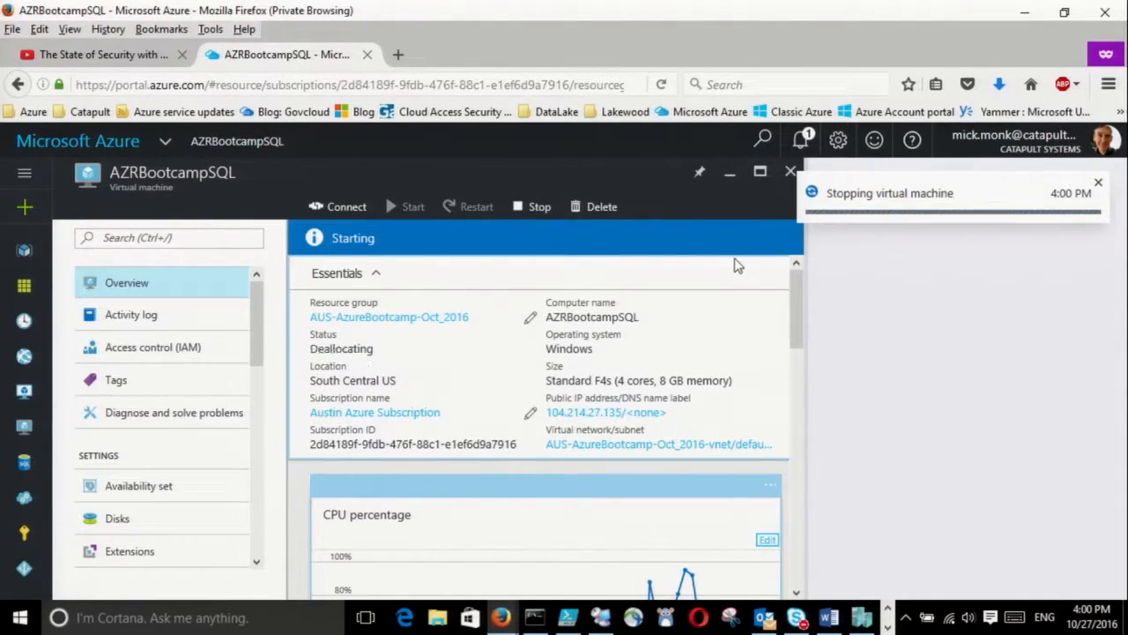
pyautogui.click(566, 619)
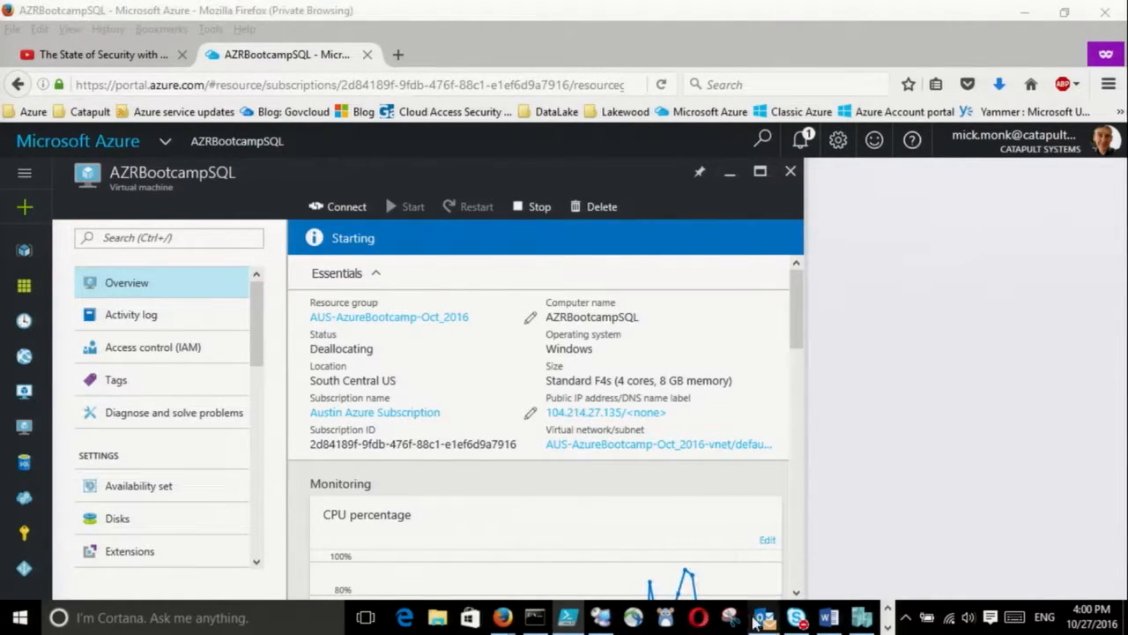
pyautogui.click(887, 627)
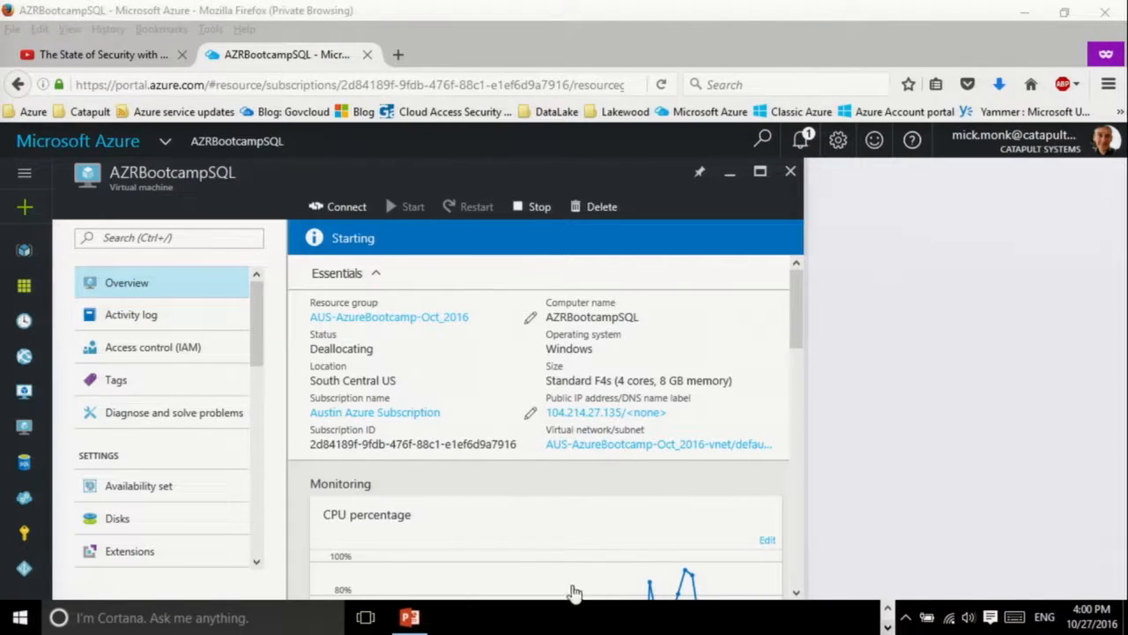
# - Present slide 115, Protect Your Data and Applications with Azure, full-screen in PowerPoint
pyautogui.click(410, 617)
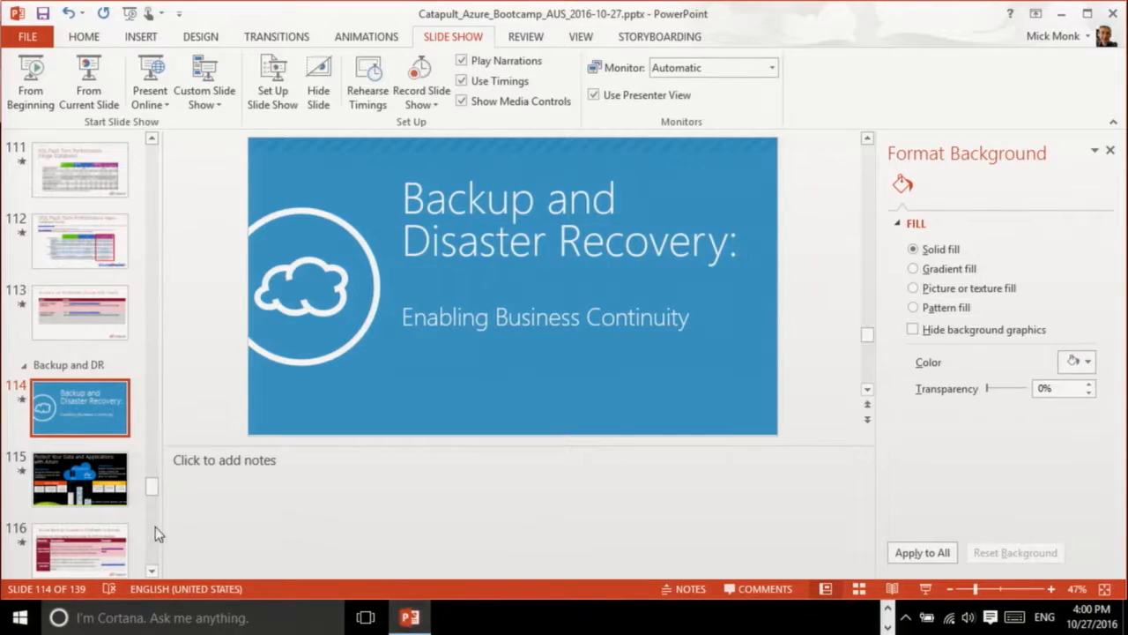
pyautogui.click(85, 494)
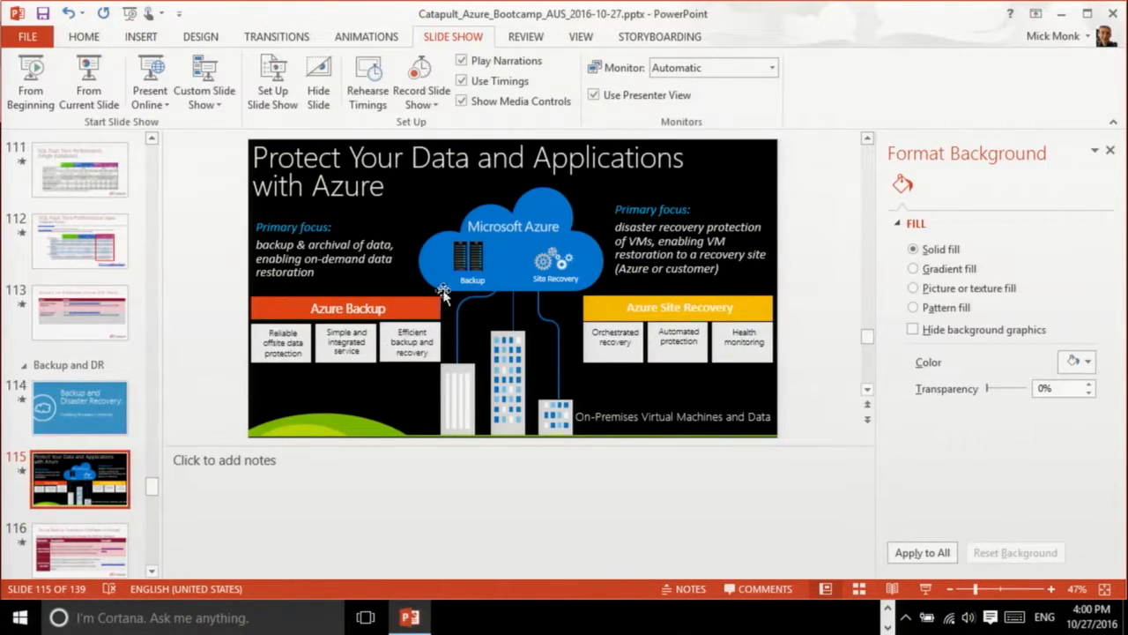
pyautogui.click(926, 589)
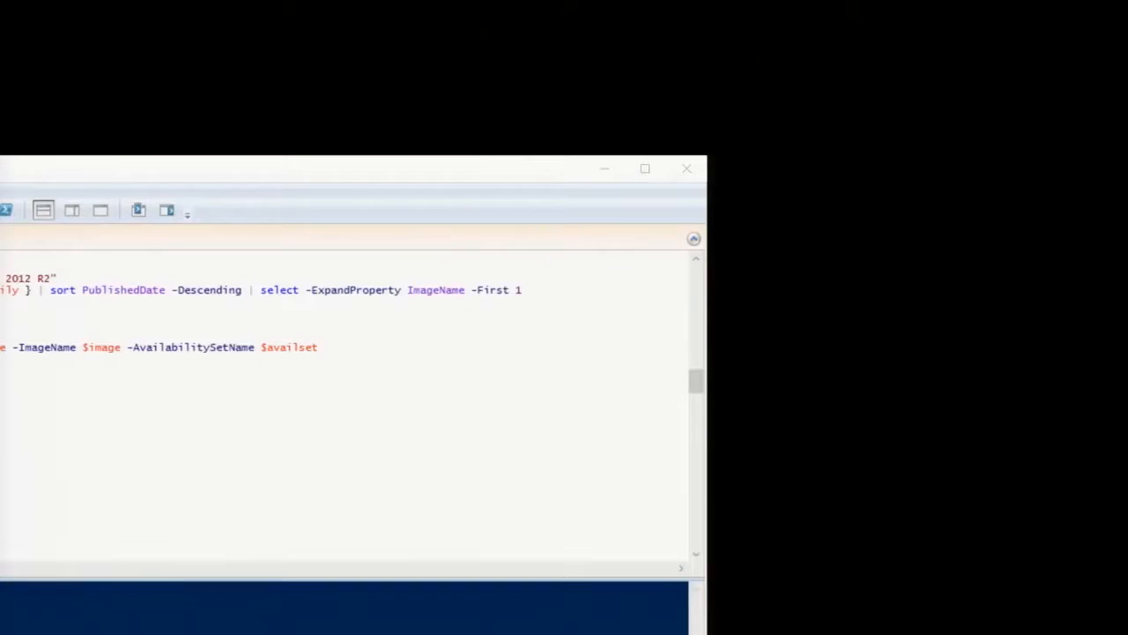